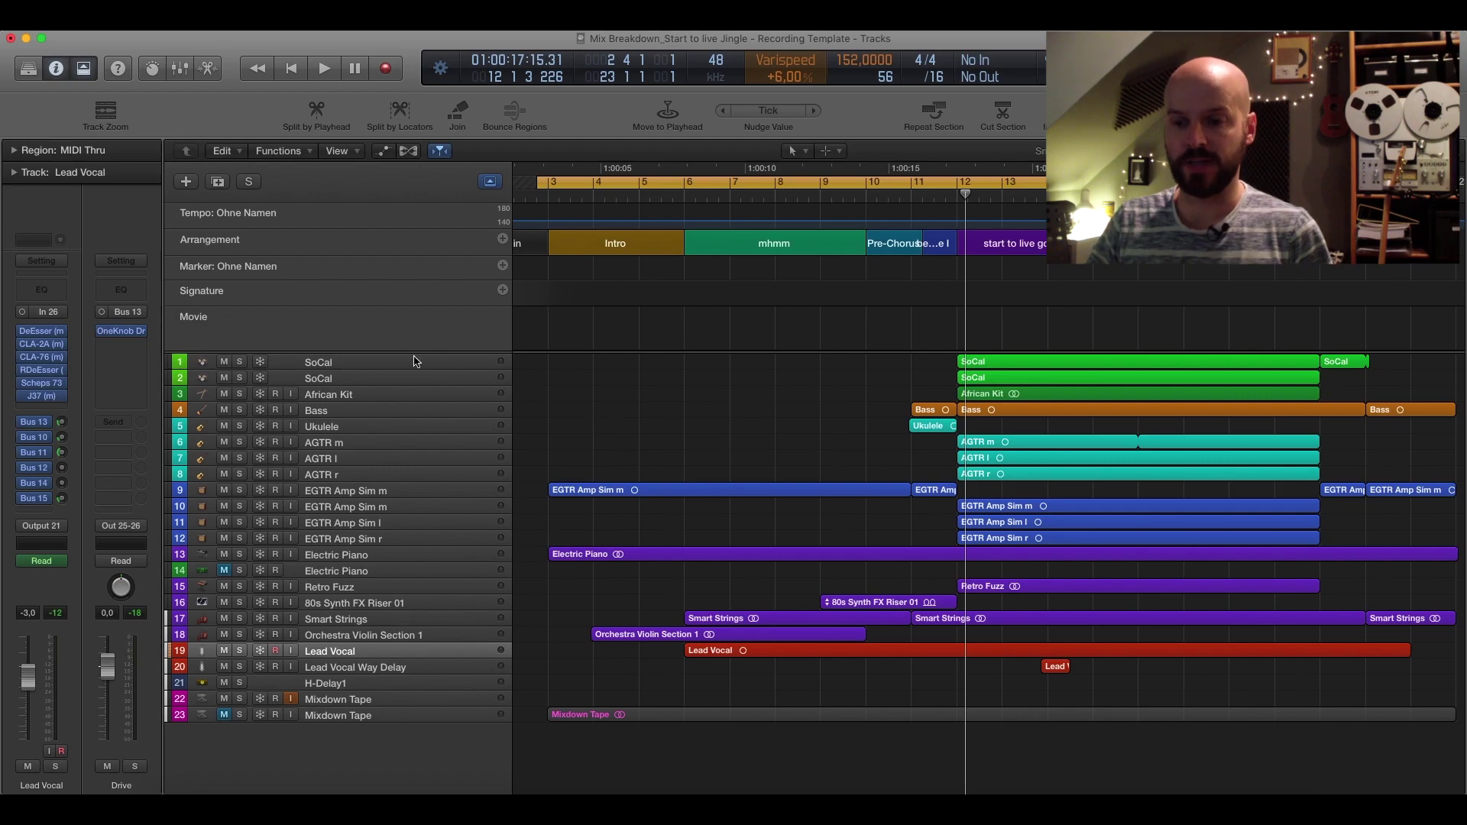
# Step: Play the jingle from its opening and stop inside the 'start to live' section
pyautogui.press('space')
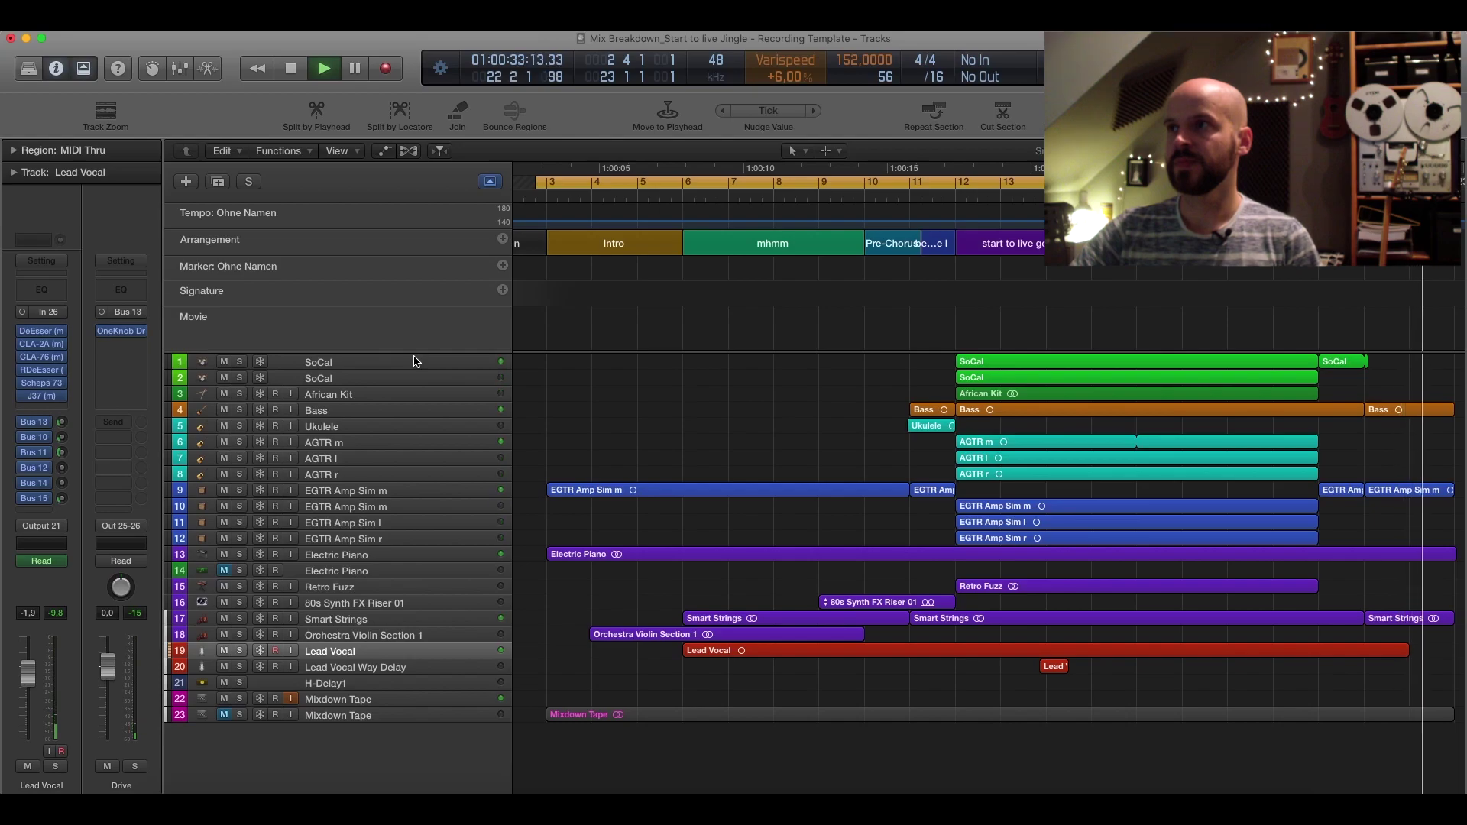
pyautogui.press('space')
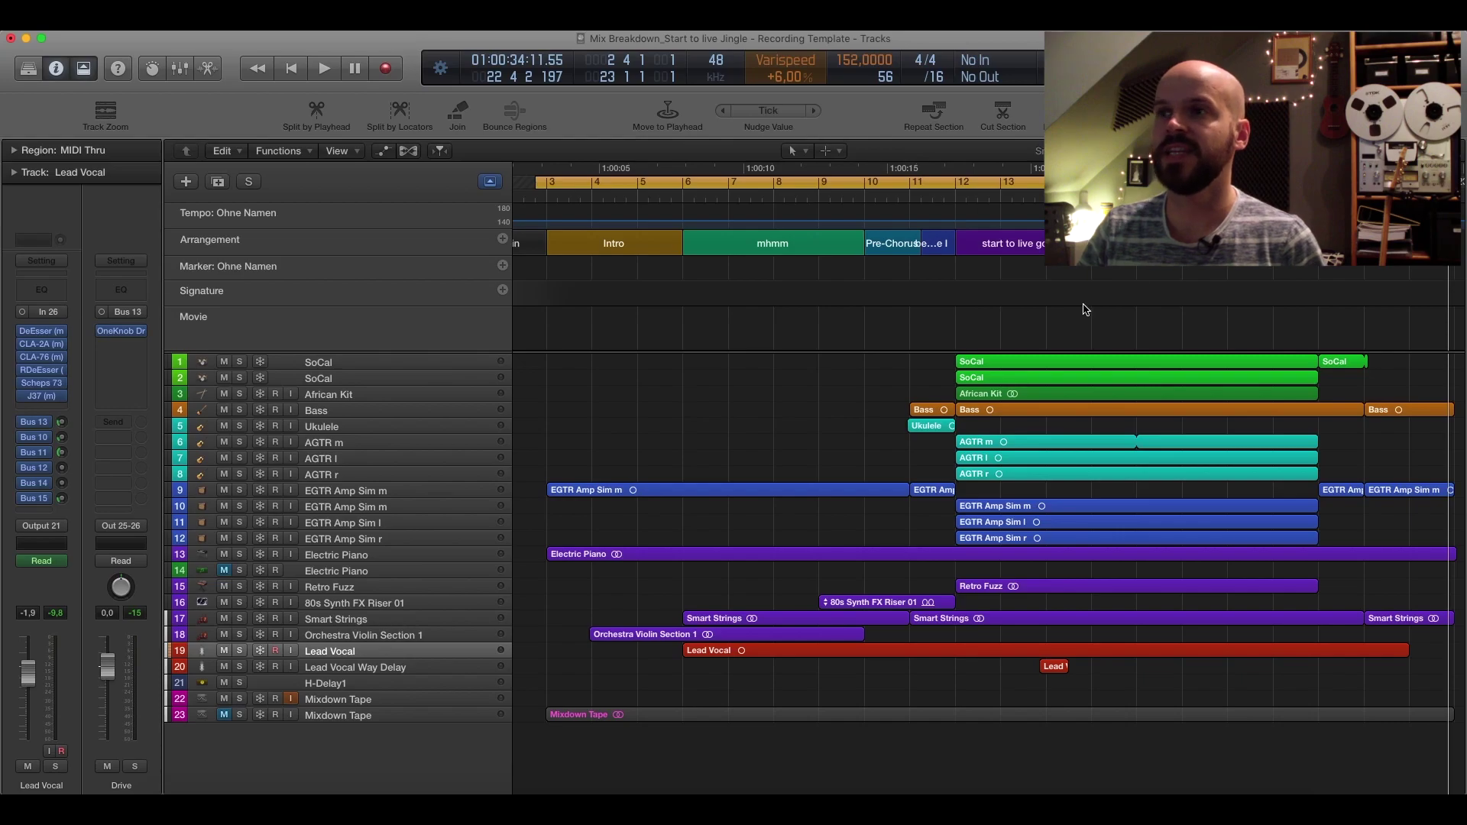
# Step: Set the playhead just before bar 12 and open the Drummer Editor for the first SoCal track's regions
pyautogui.click(374, 364)
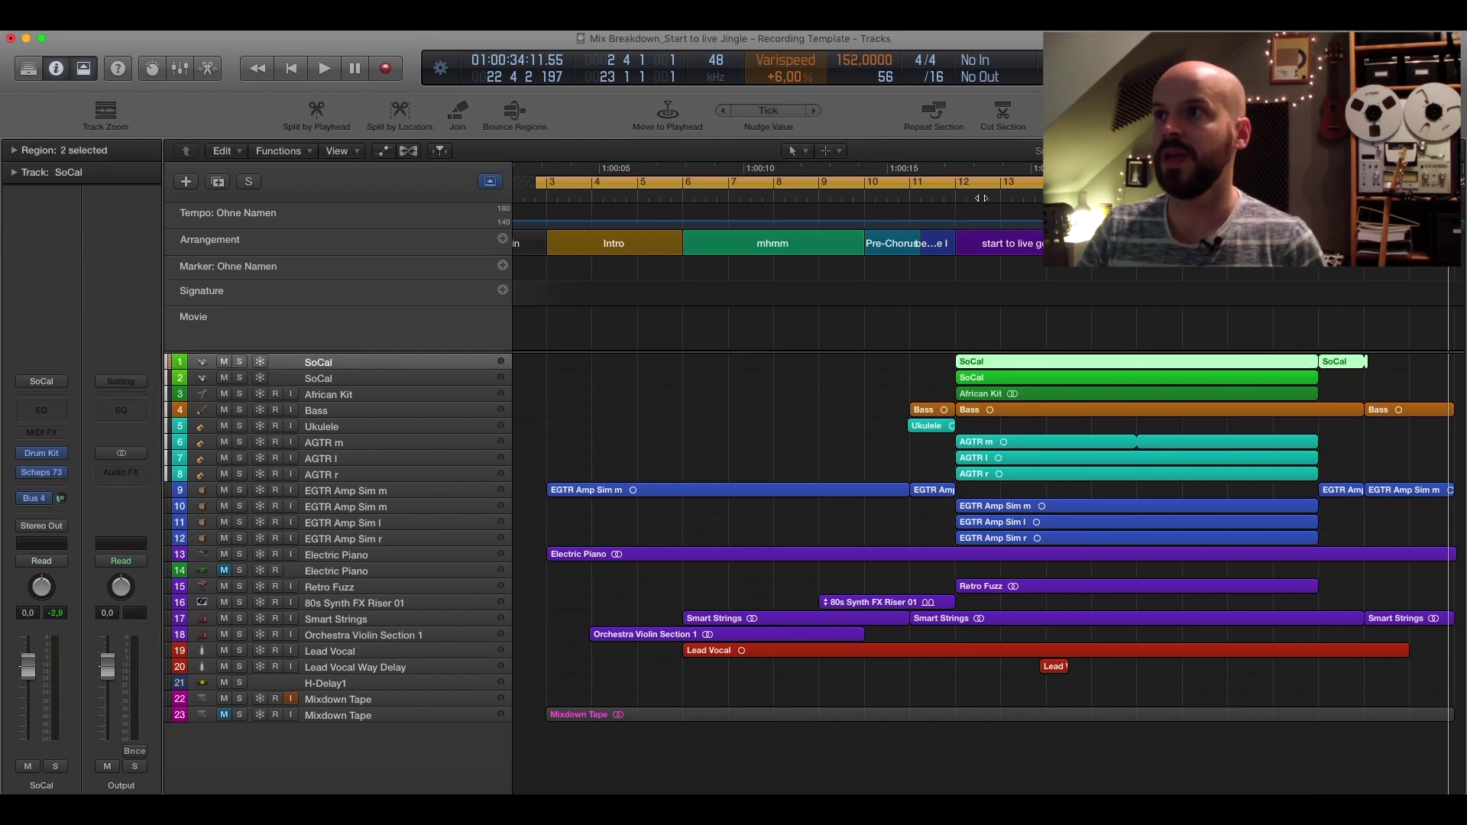
pyautogui.click(954, 195)
pyautogui.moveTo(954, 195); pyautogui.dragTo(949, 195)
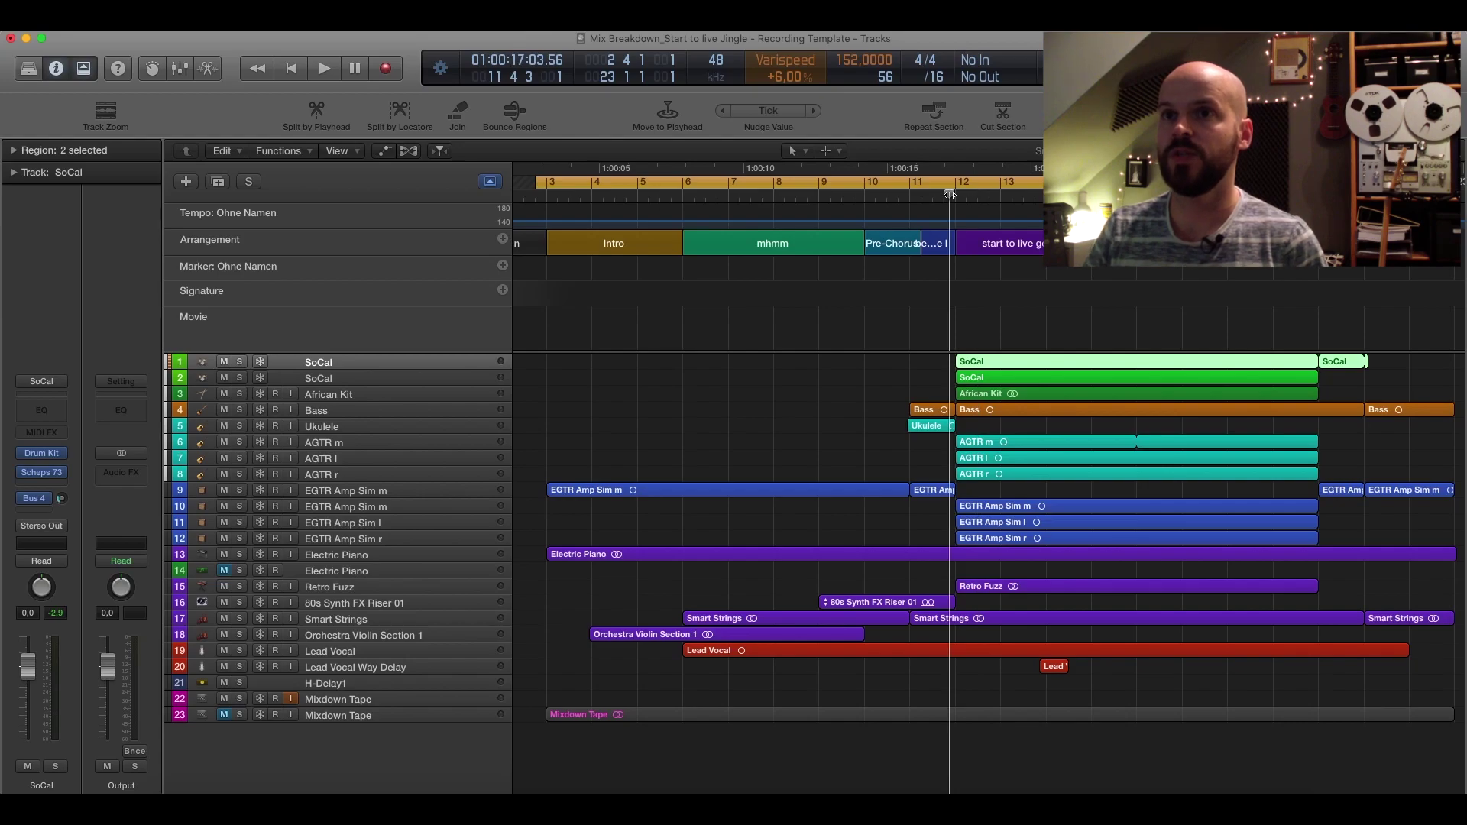
pyautogui.click(357, 382)
pyautogui.press('Up')
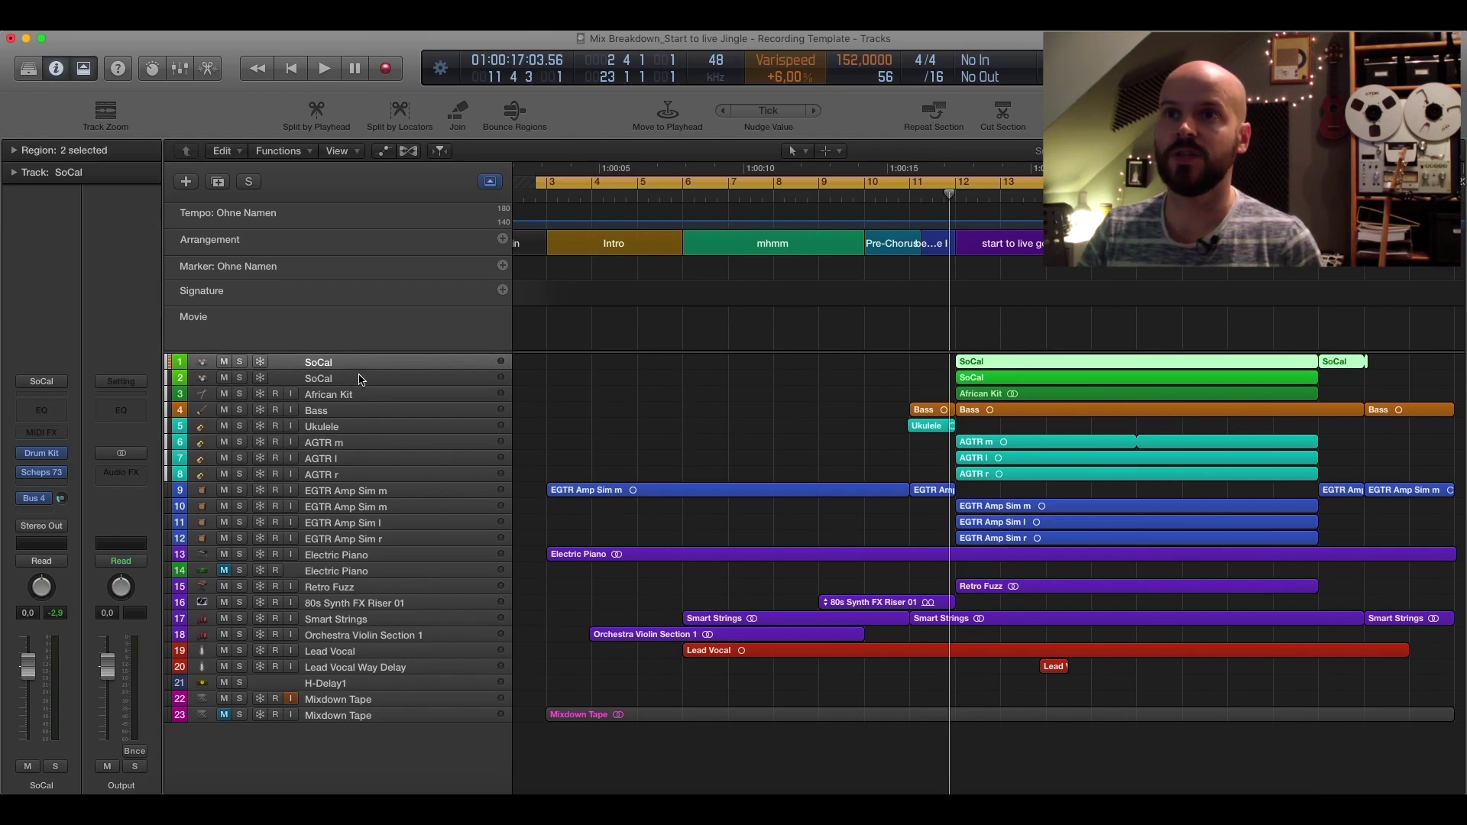
pyautogui.doubleClick(972, 364)
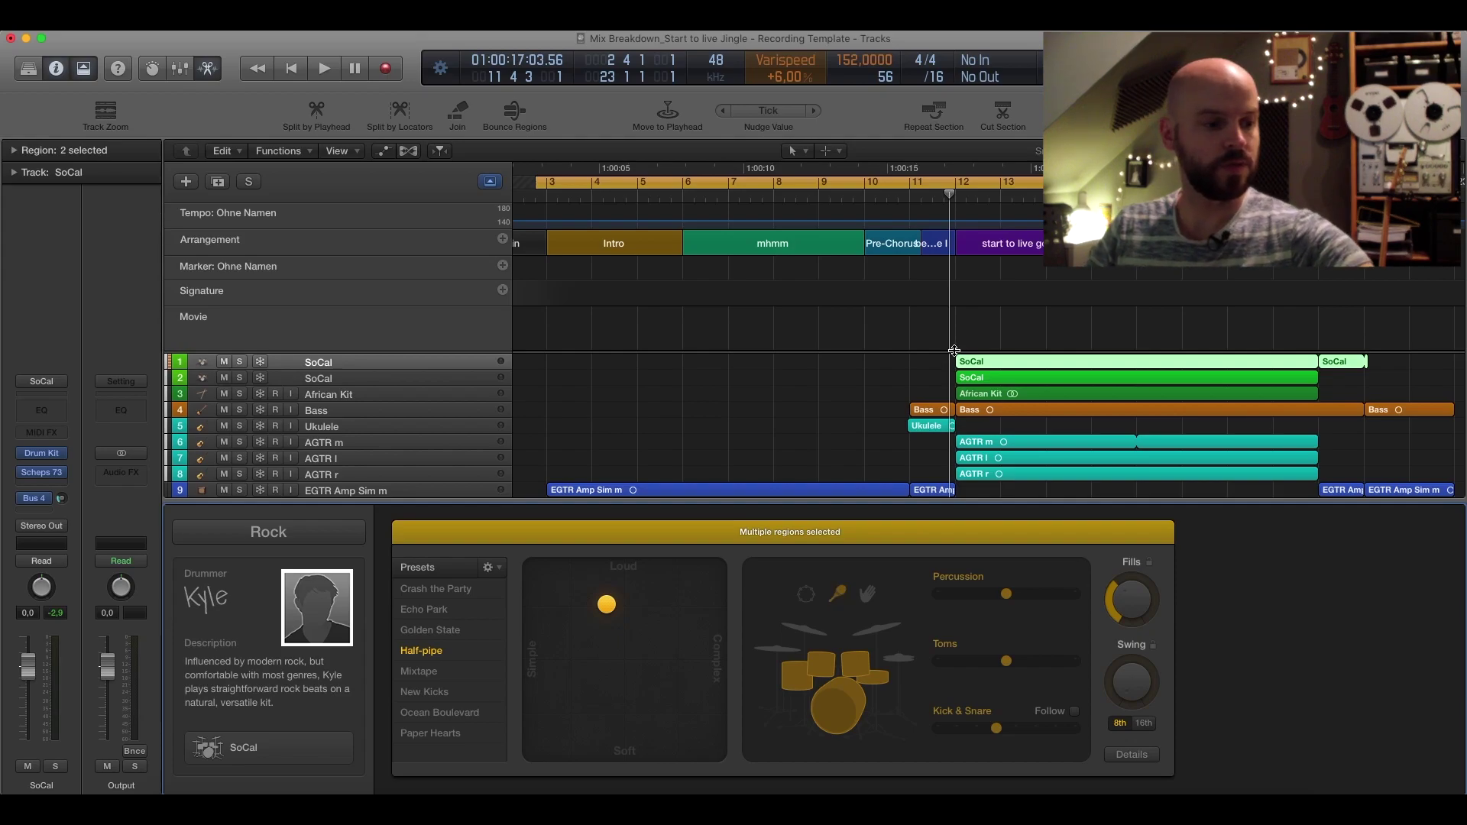
# Step: Play from bar 12 and mute the first SoCal track to hear the second one alone
pyautogui.press('space')
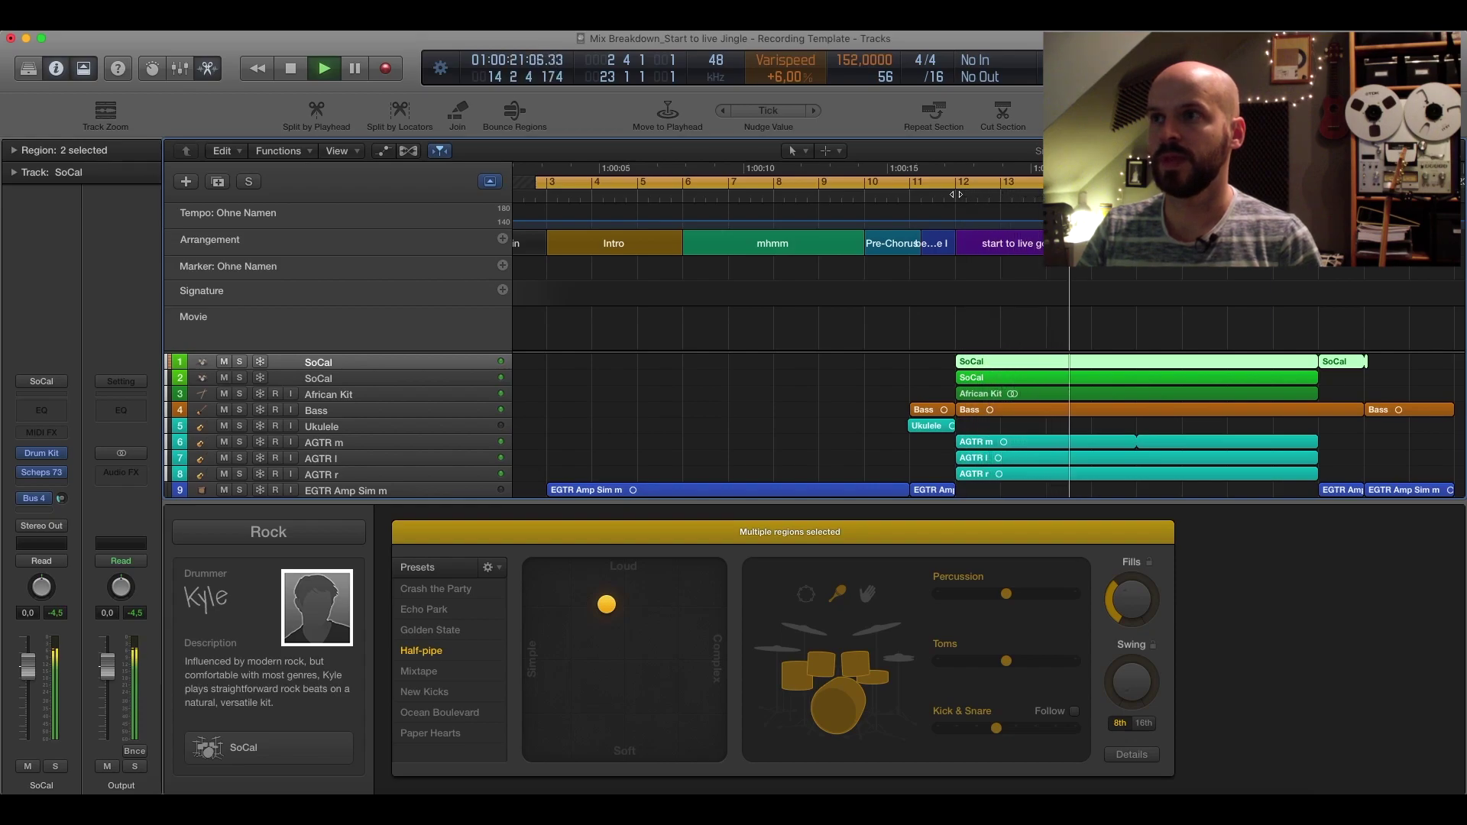
pyautogui.click(471, 377)
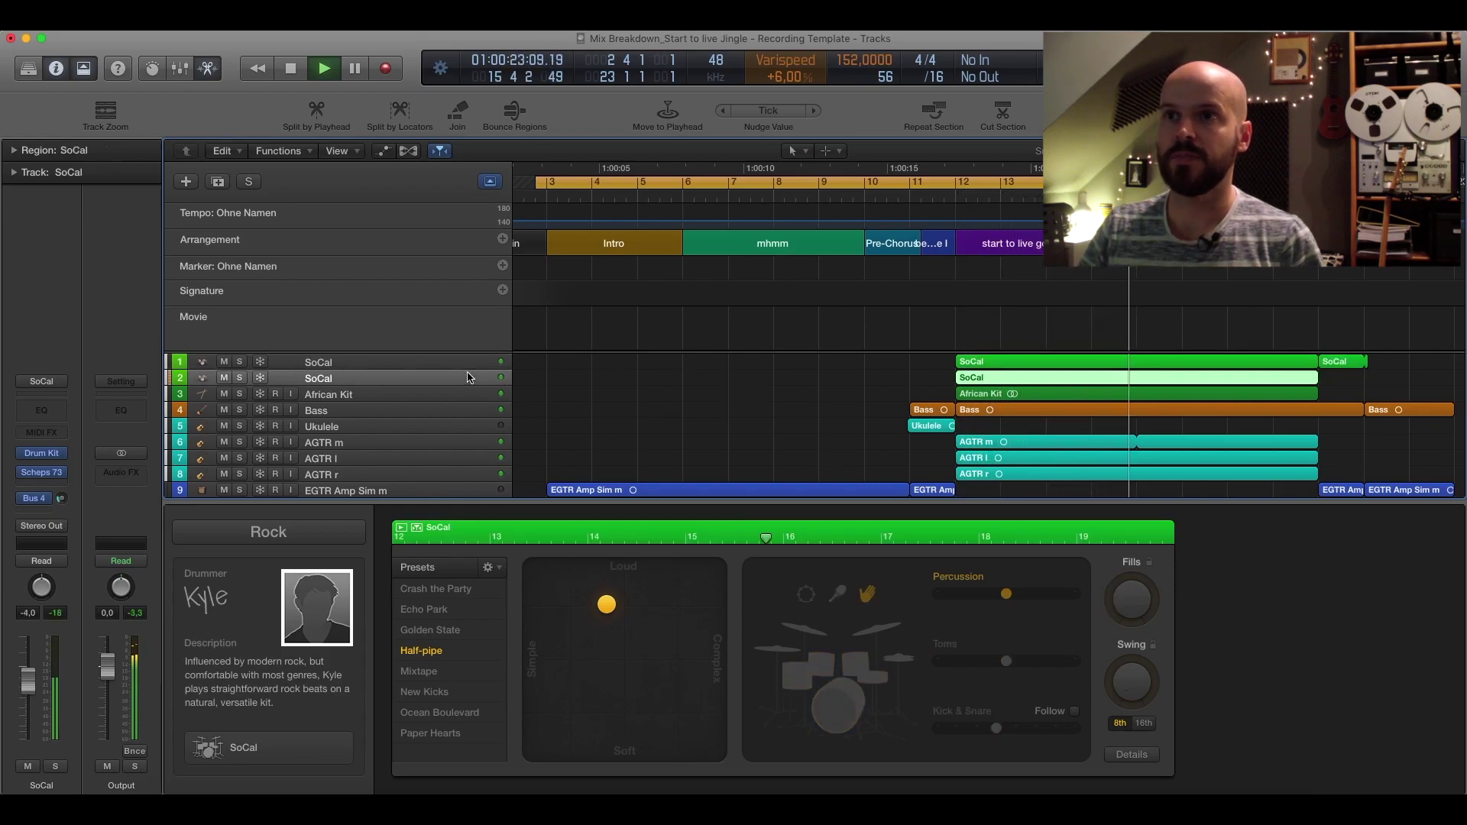
pyautogui.click(225, 363)
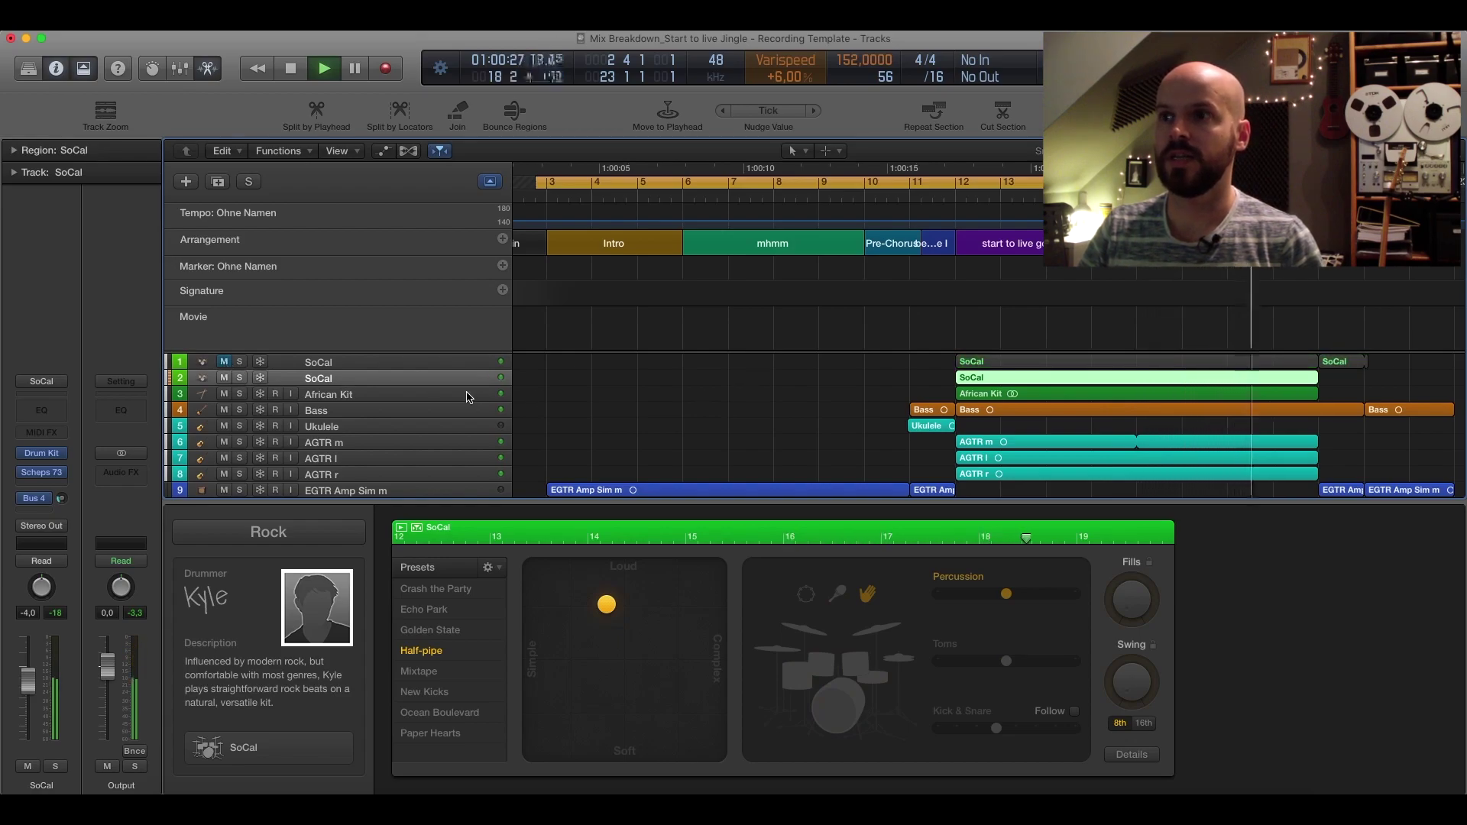
pyautogui.press('space')
# Step: Return the playhead to bar 12, unmute the first SoCal track and close the Drummer Editor
pyautogui.click(955, 197)
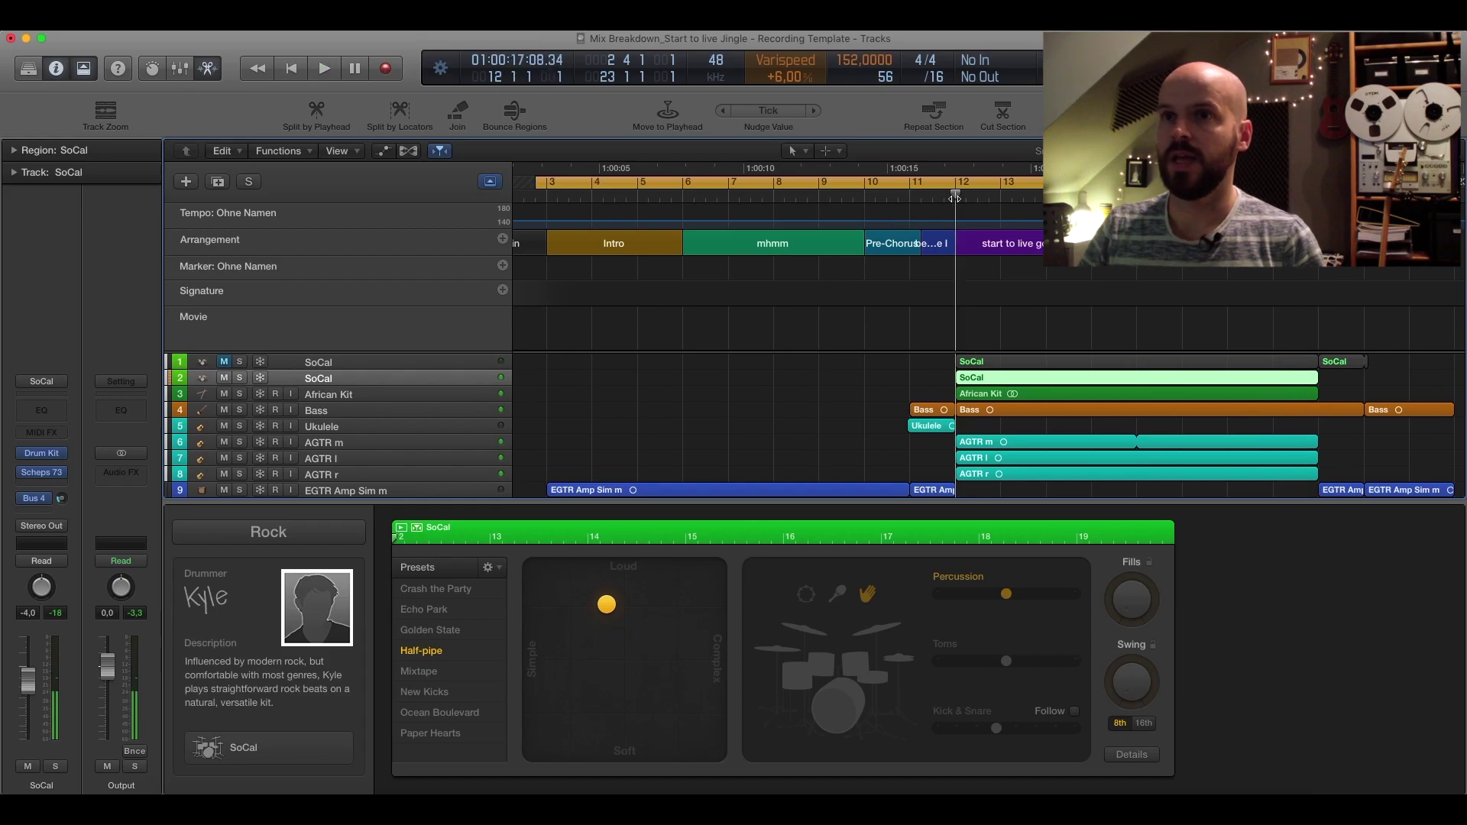
pyautogui.click(225, 362)
pyautogui.click(205, 70)
pyautogui.click(334, 365)
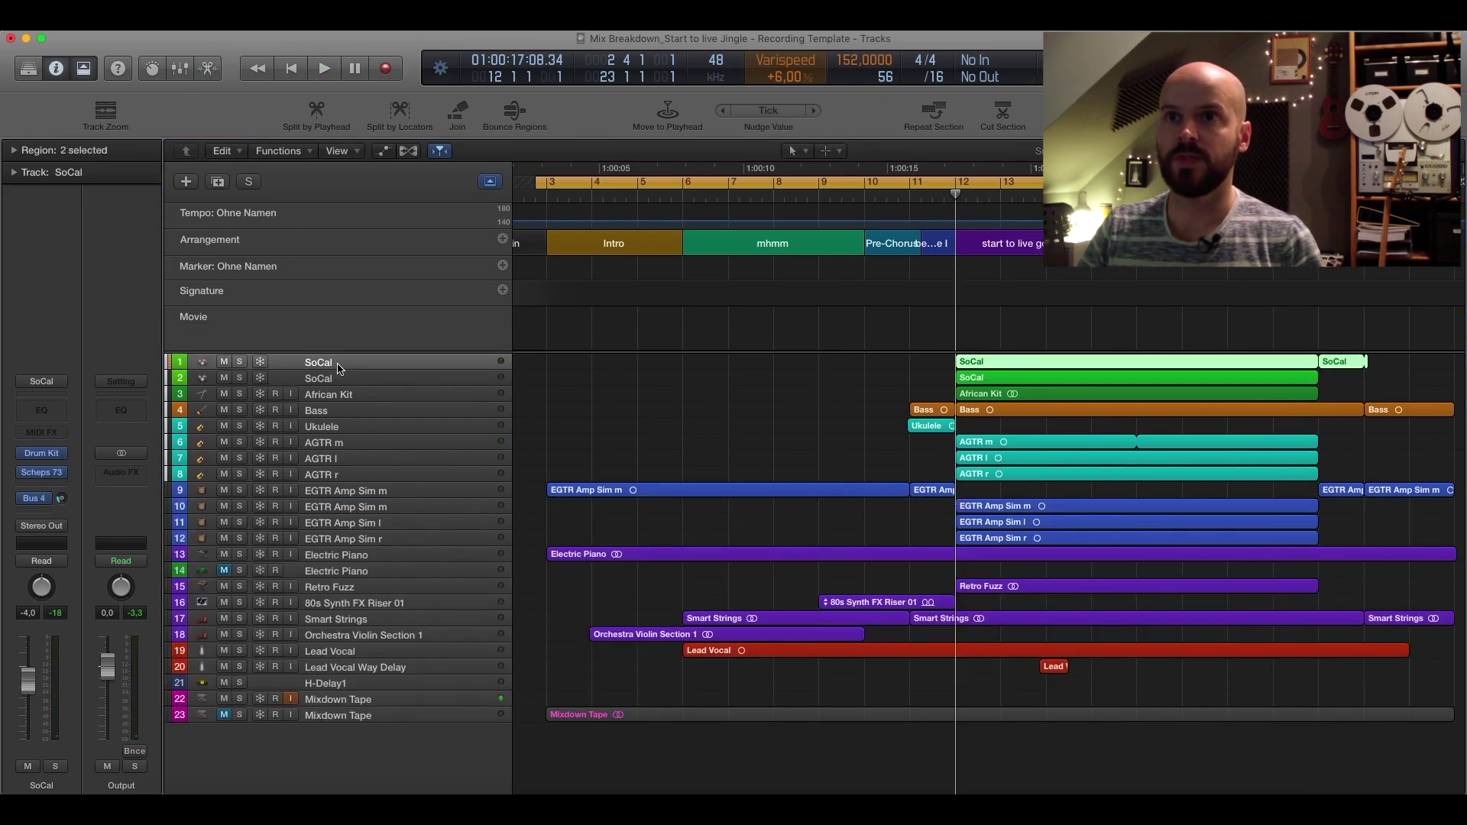
# Step: Inspect the first SoCal track's Scheps 73 preamp and EQ settings, then close the plug-in
pyautogui.click(44, 474)
pyautogui.moveTo(280, 80); pyautogui.dragTo(476, 99)
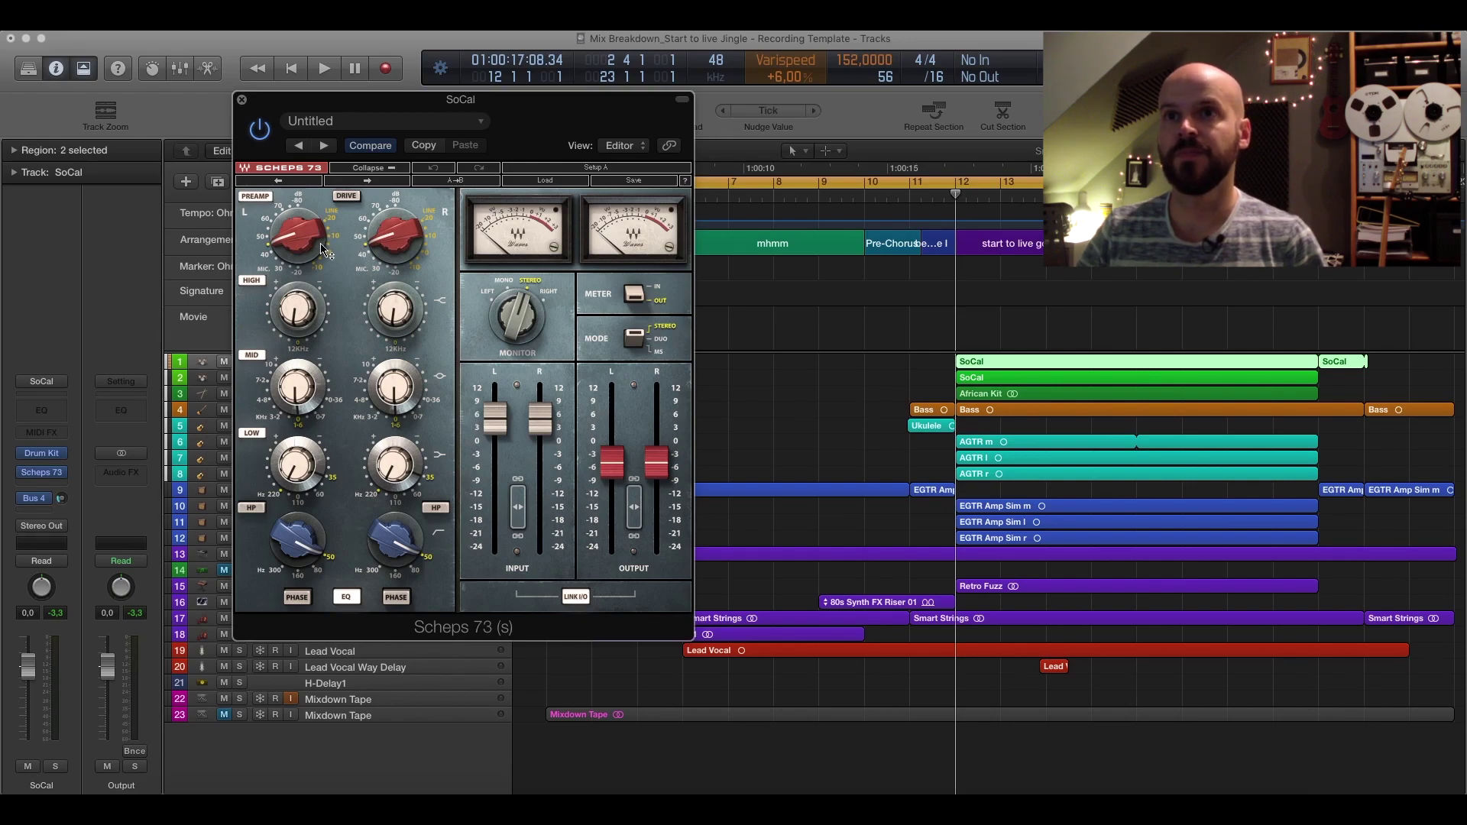
pyautogui.moveTo(313, 242)
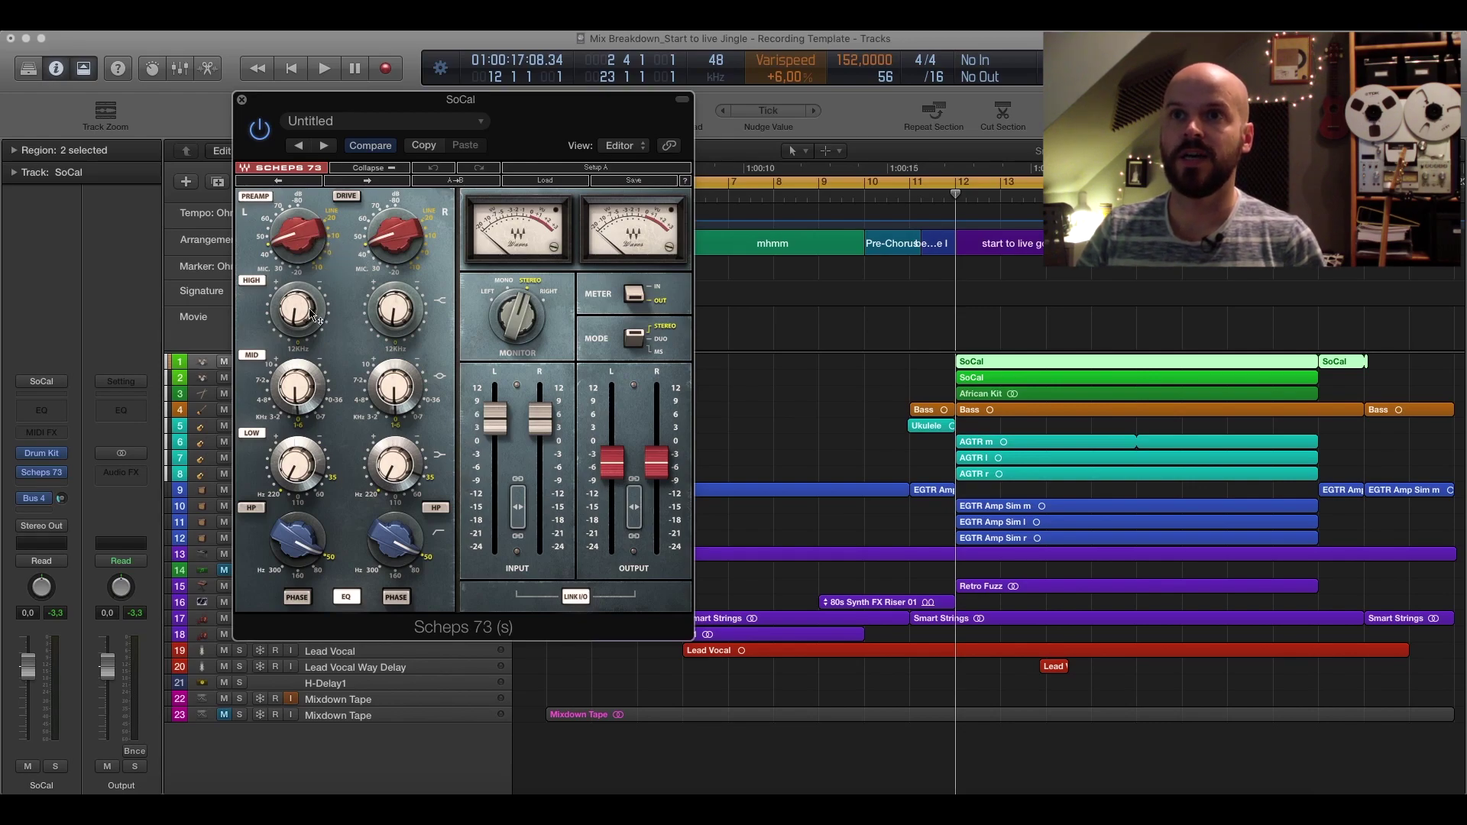
pyautogui.moveTo(304, 315)
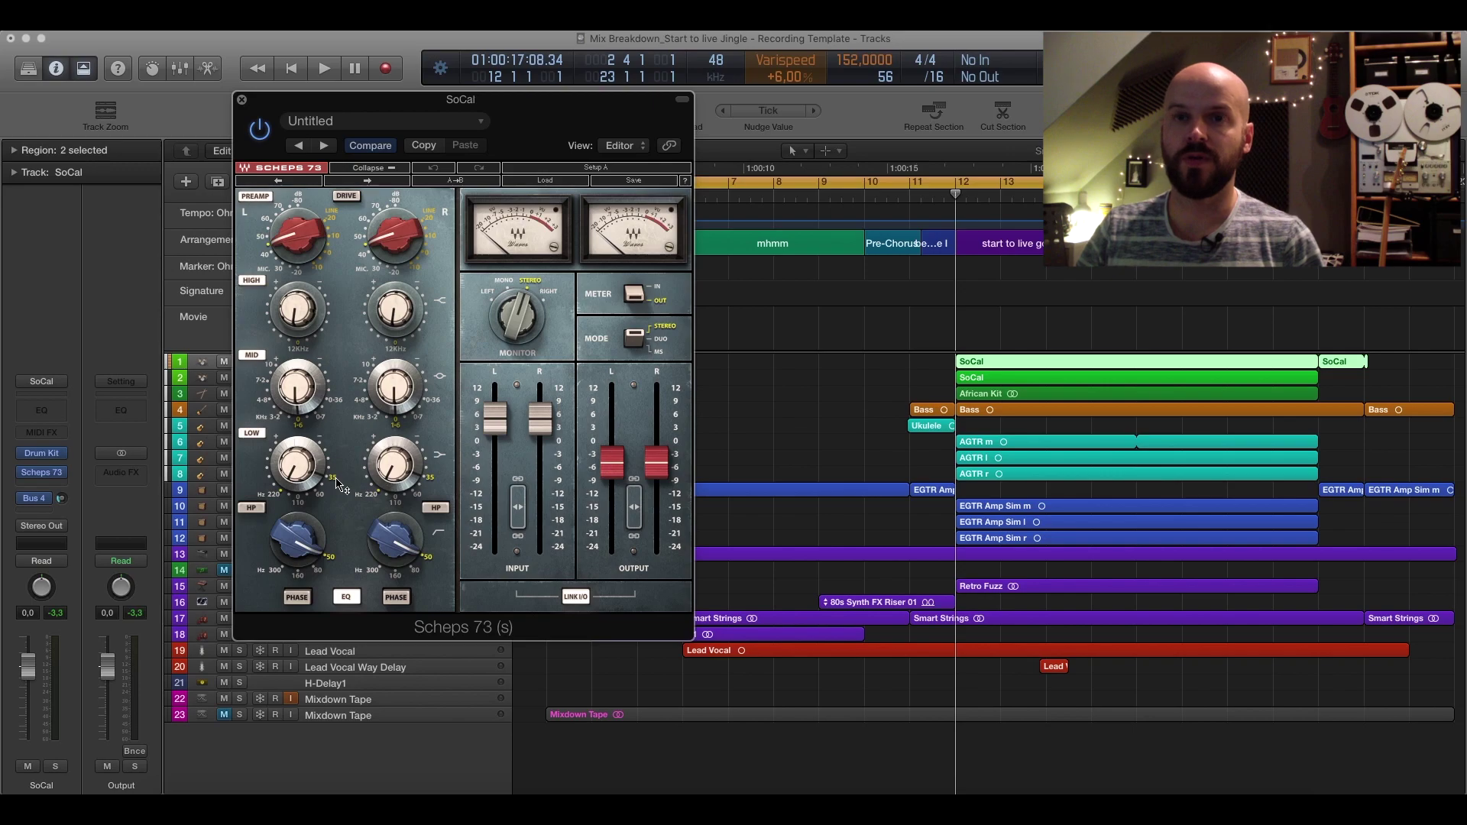
pyautogui.moveTo(306, 483)
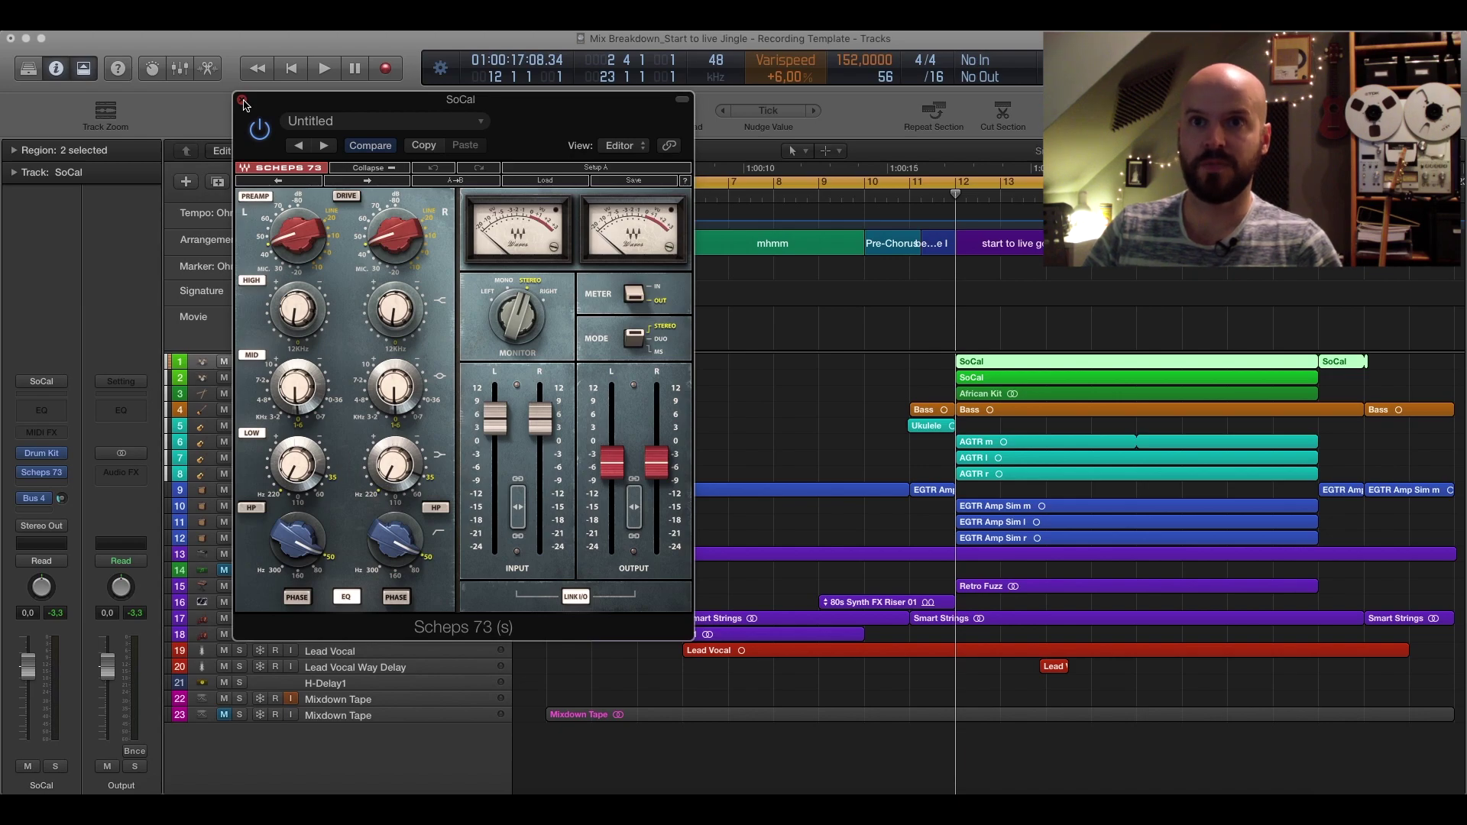
pyautogui.click(243, 100)
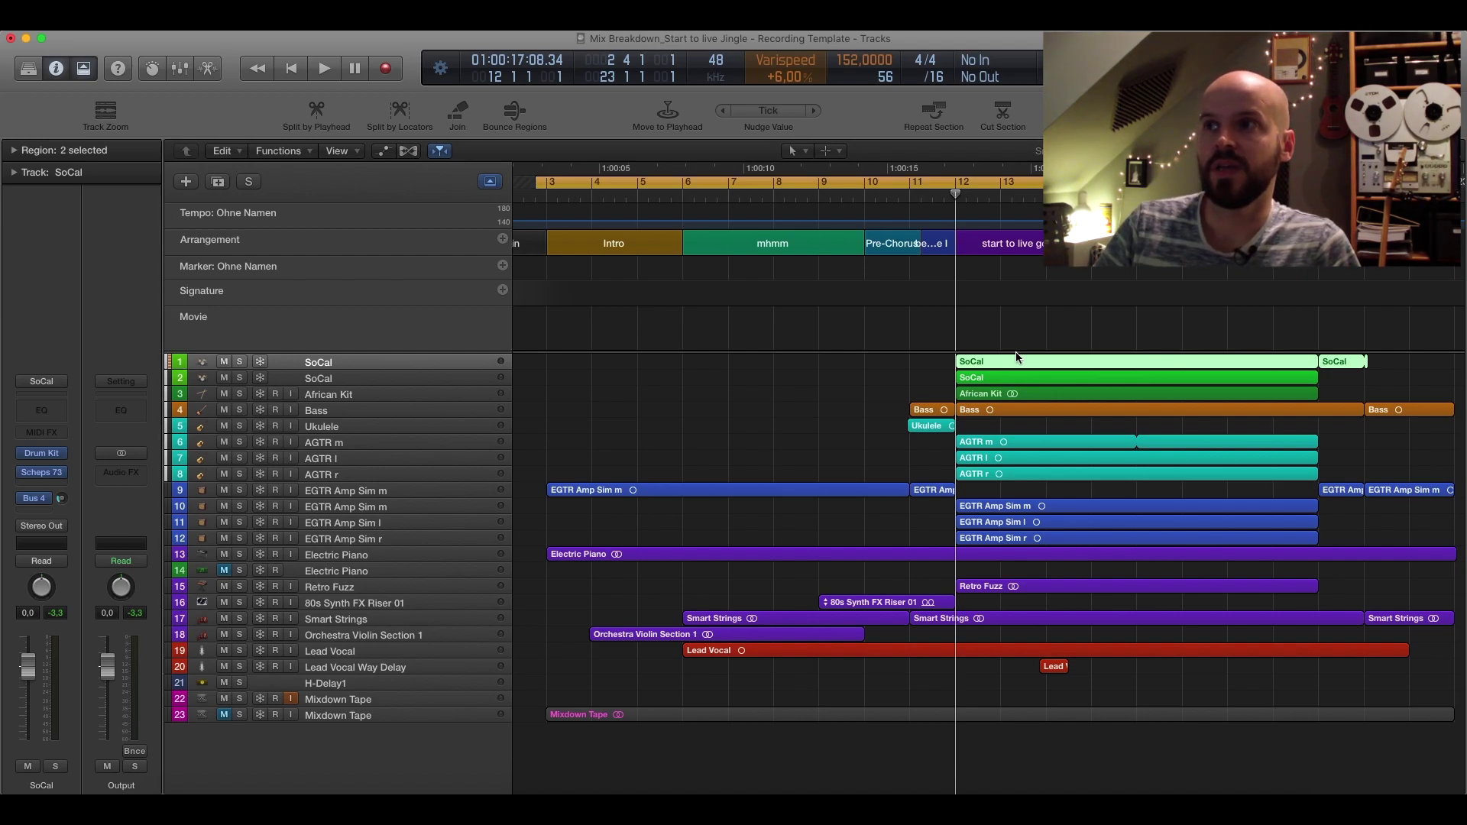
# Step: Open the second SoCal track's Scheps 73 plug-in and move it over the regions
pyautogui.click(362, 380)
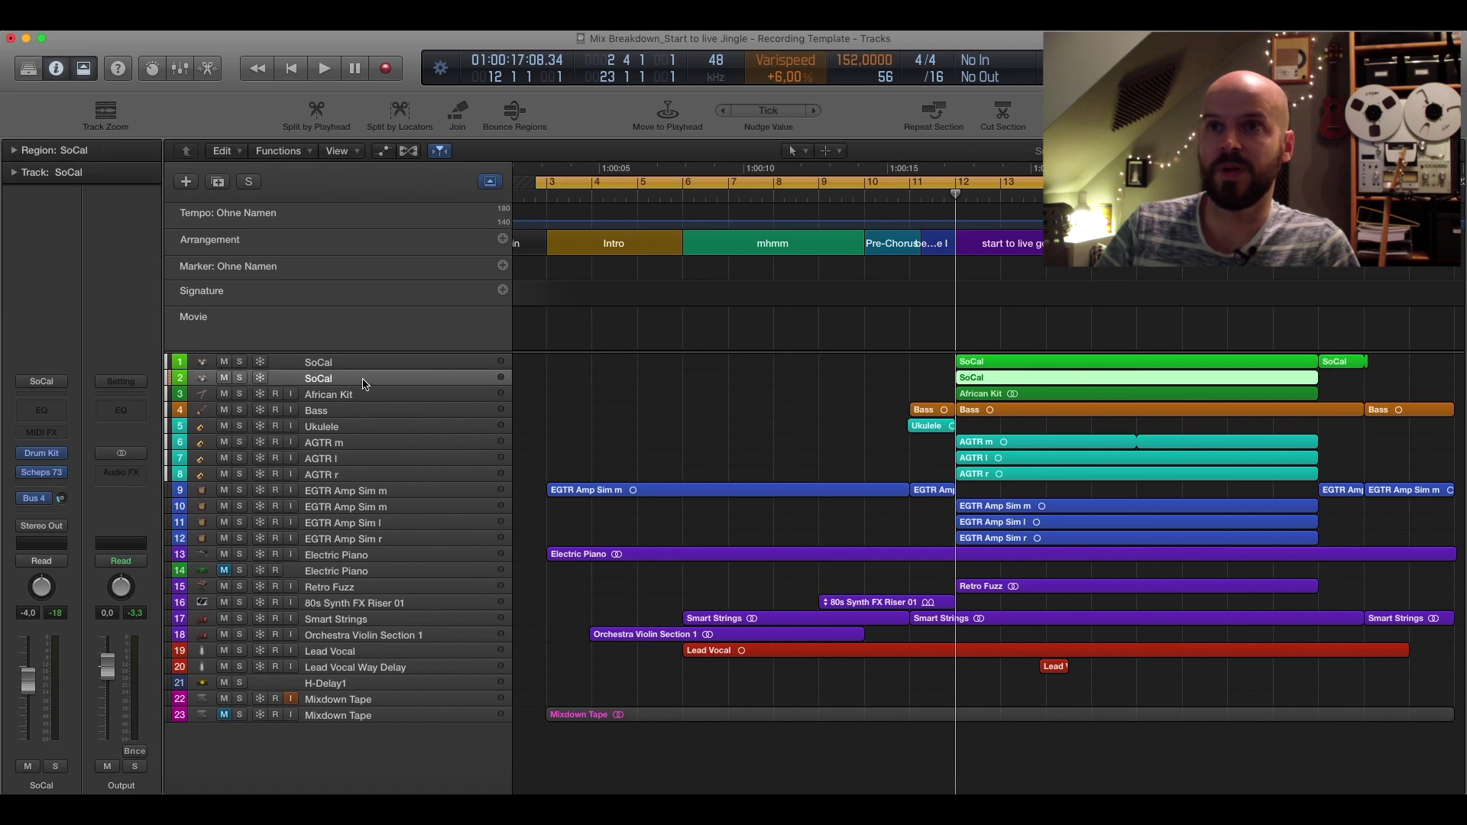
pyautogui.click(43, 475)
pyautogui.moveTo(264, 86); pyautogui.dragTo(333, 71)
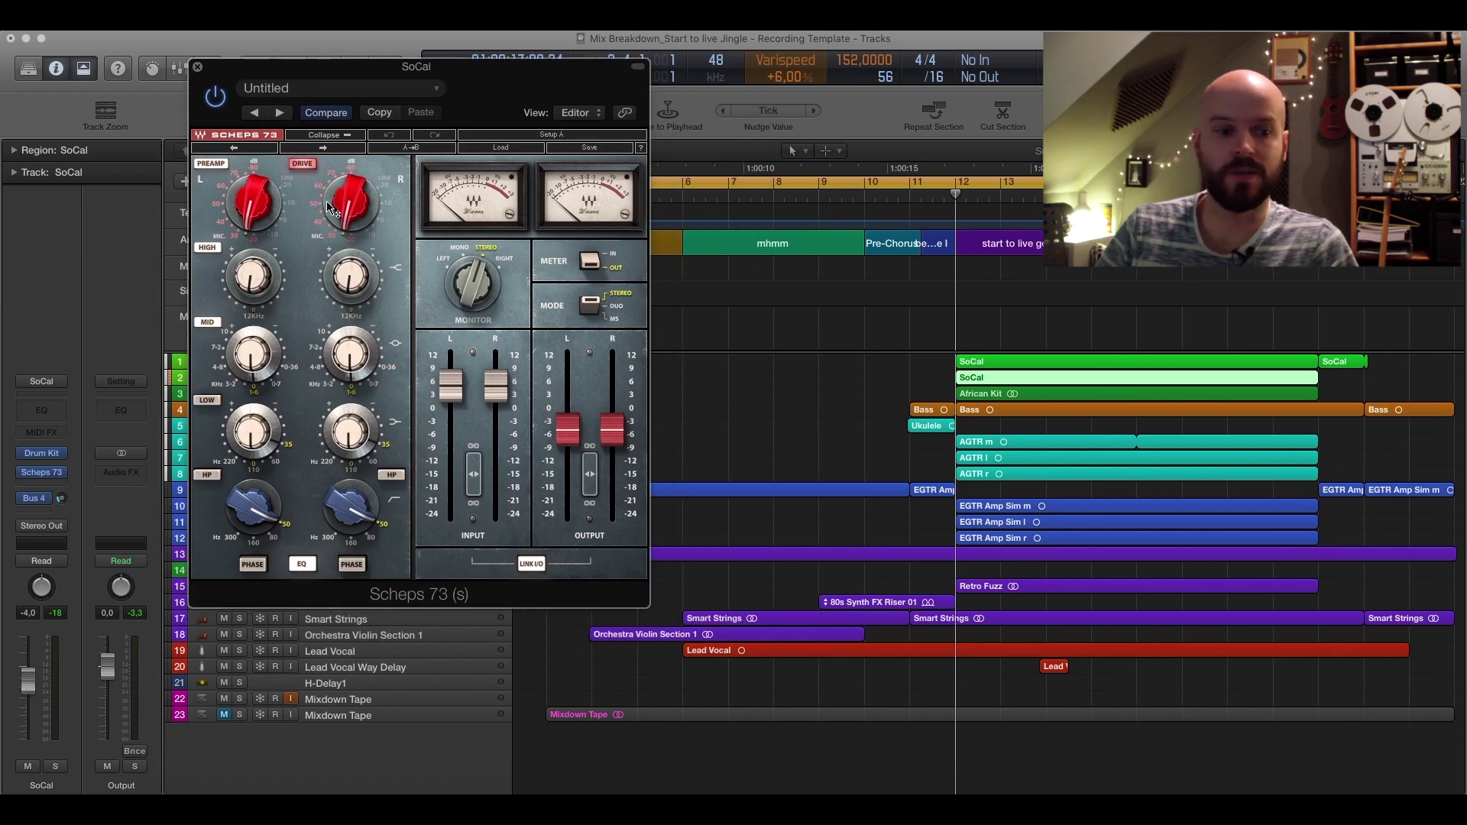
pyautogui.moveTo(426, 78); pyautogui.dragTo(640, 107)
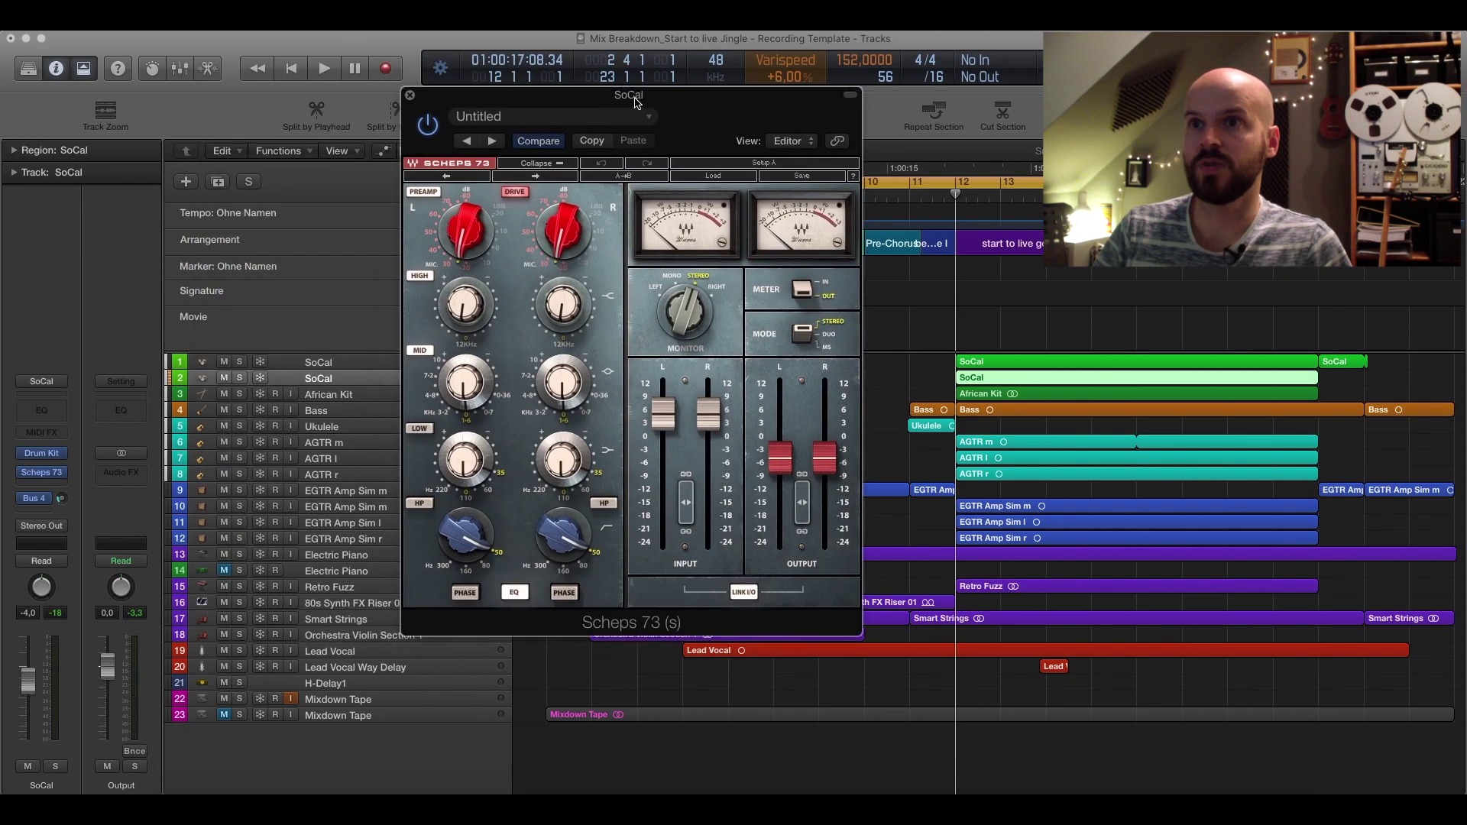
# Step: Mute the first SoCal track and play, bypassing then re-enabling the Scheps 73
pyautogui.click(225, 362)
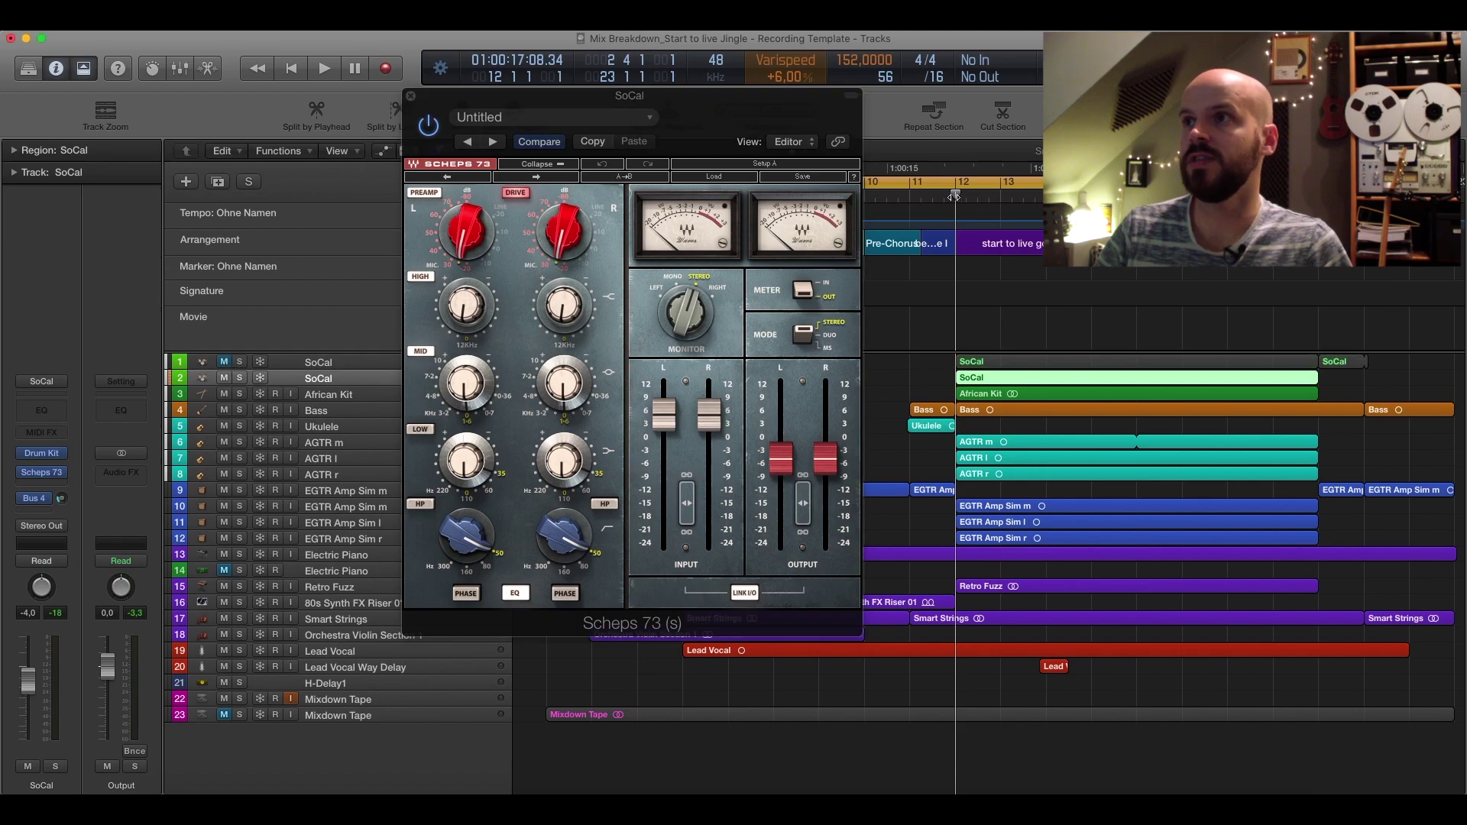
pyautogui.press('space')
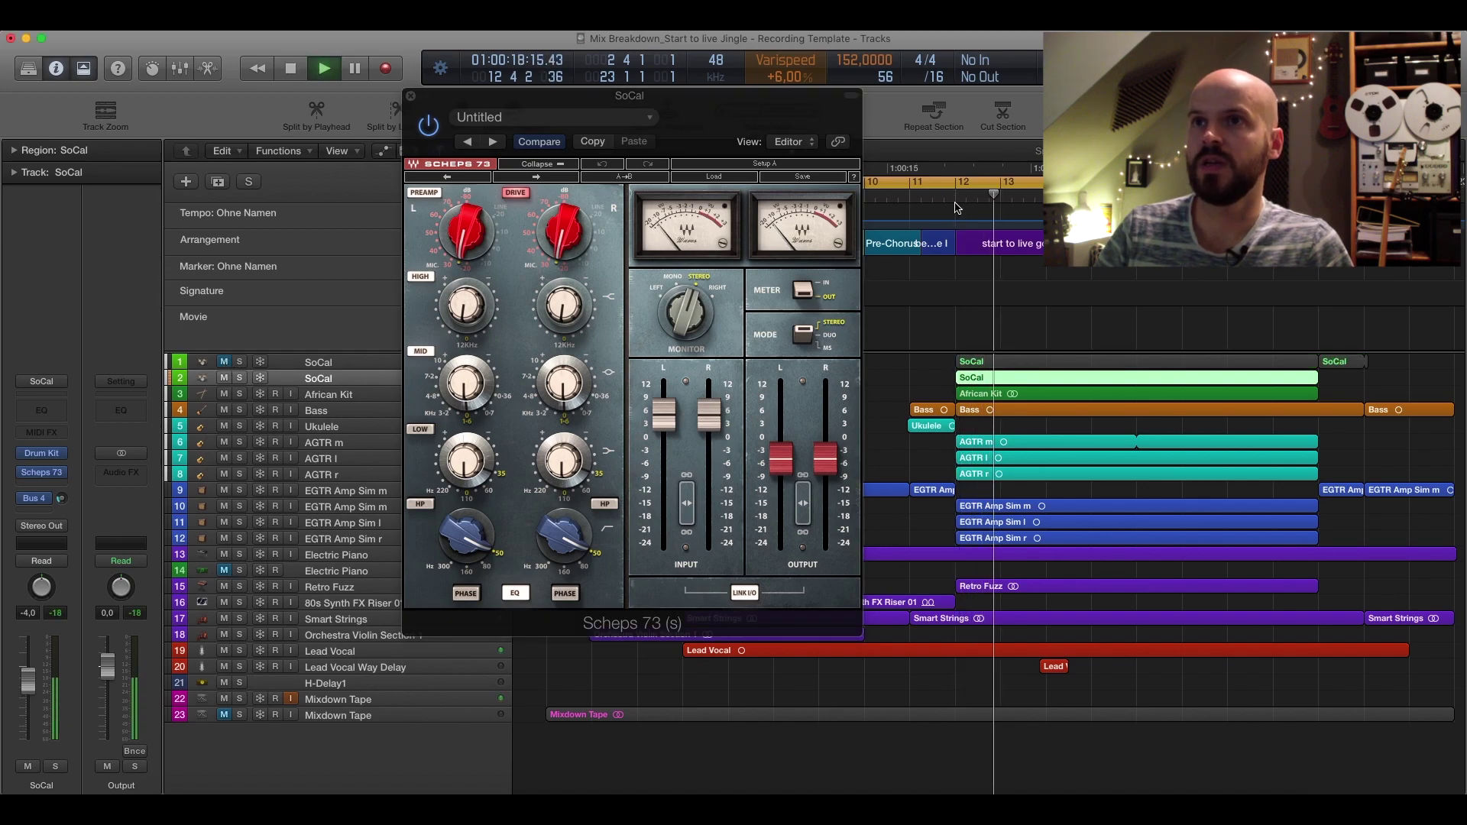
pyautogui.click(429, 127)
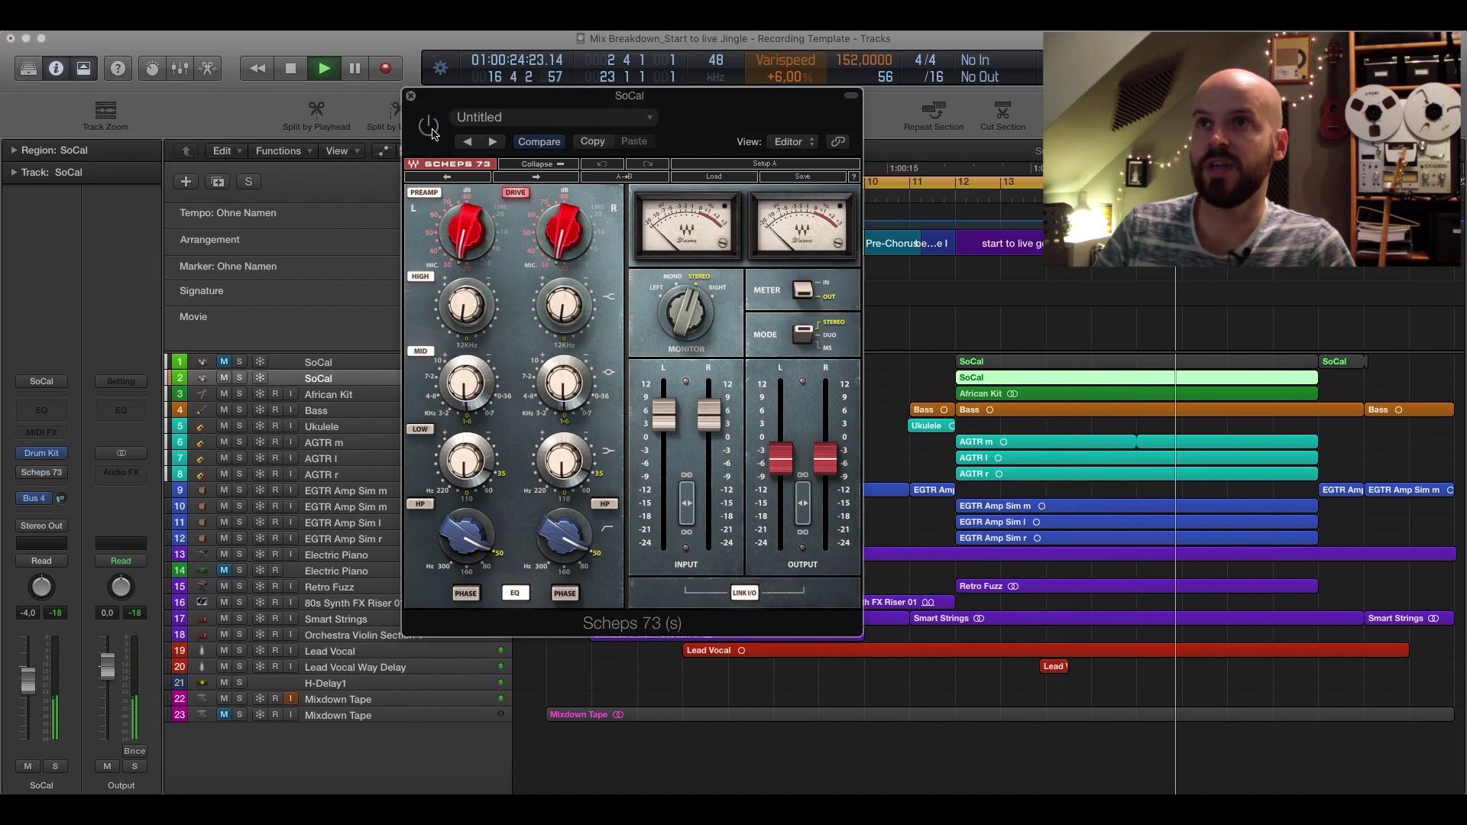
pyautogui.click(430, 127)
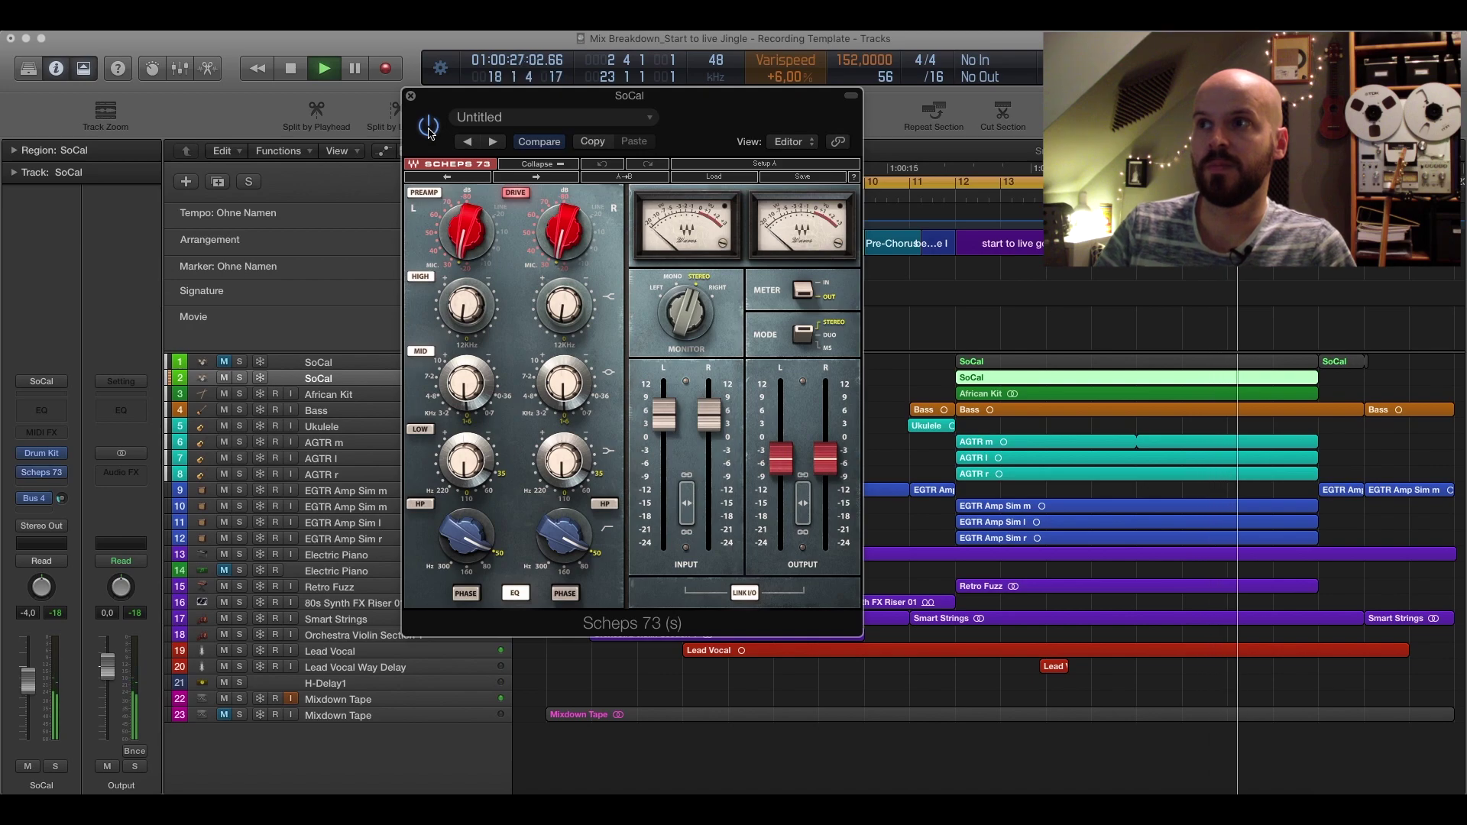
pyautogui.moveTo(612, 95); pyautogui.dragTo(555, 89)
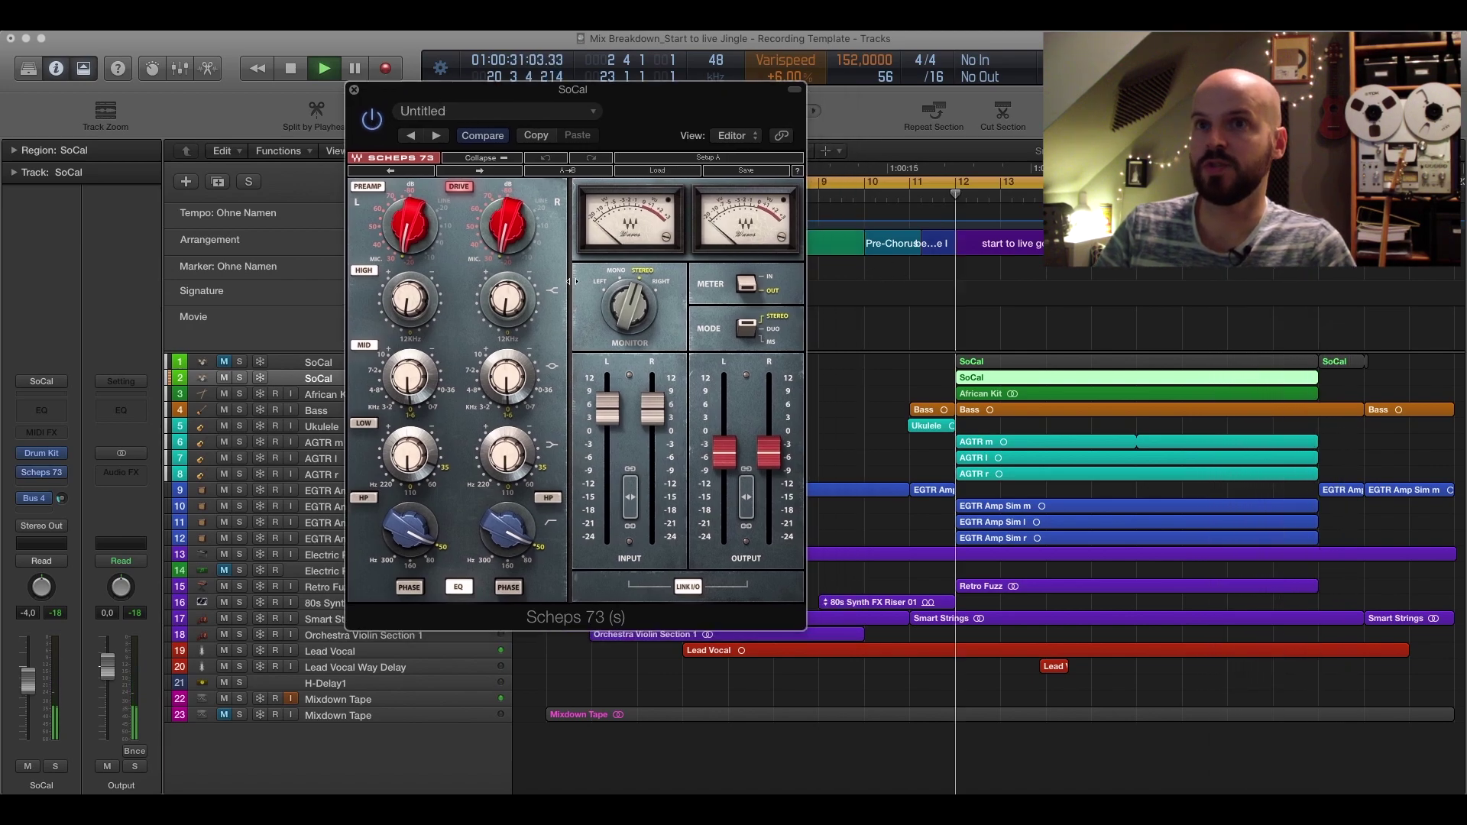
# Step: Back at bar 12, unmute the first SoCal track, toggle Scheps 73 off and on, and stop
pyautogui.click(222, 366)
pyautogui.click(223, 363)
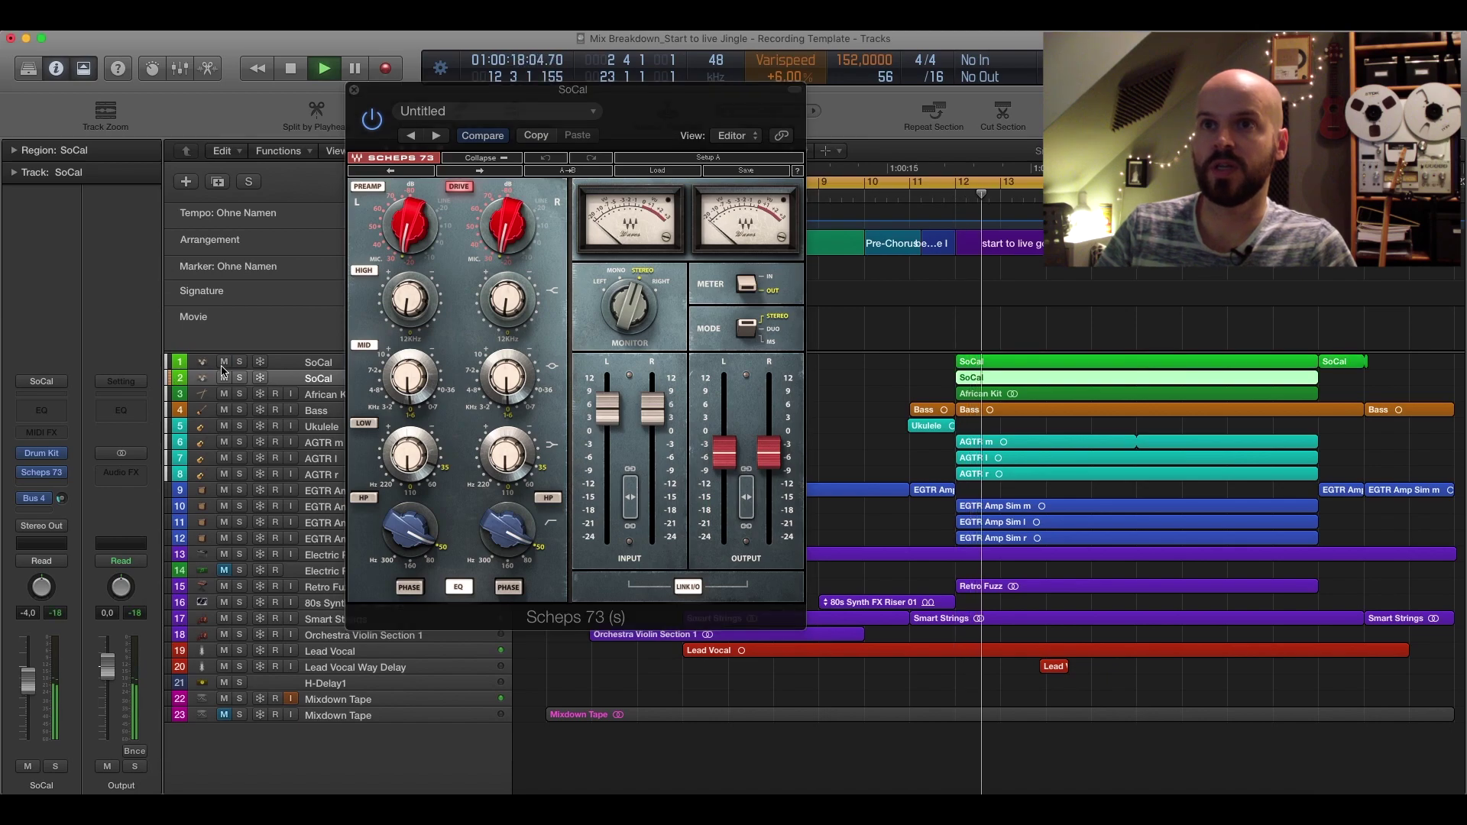
pyautogui.click(372, 127)
pyautogui.click(373, 122)
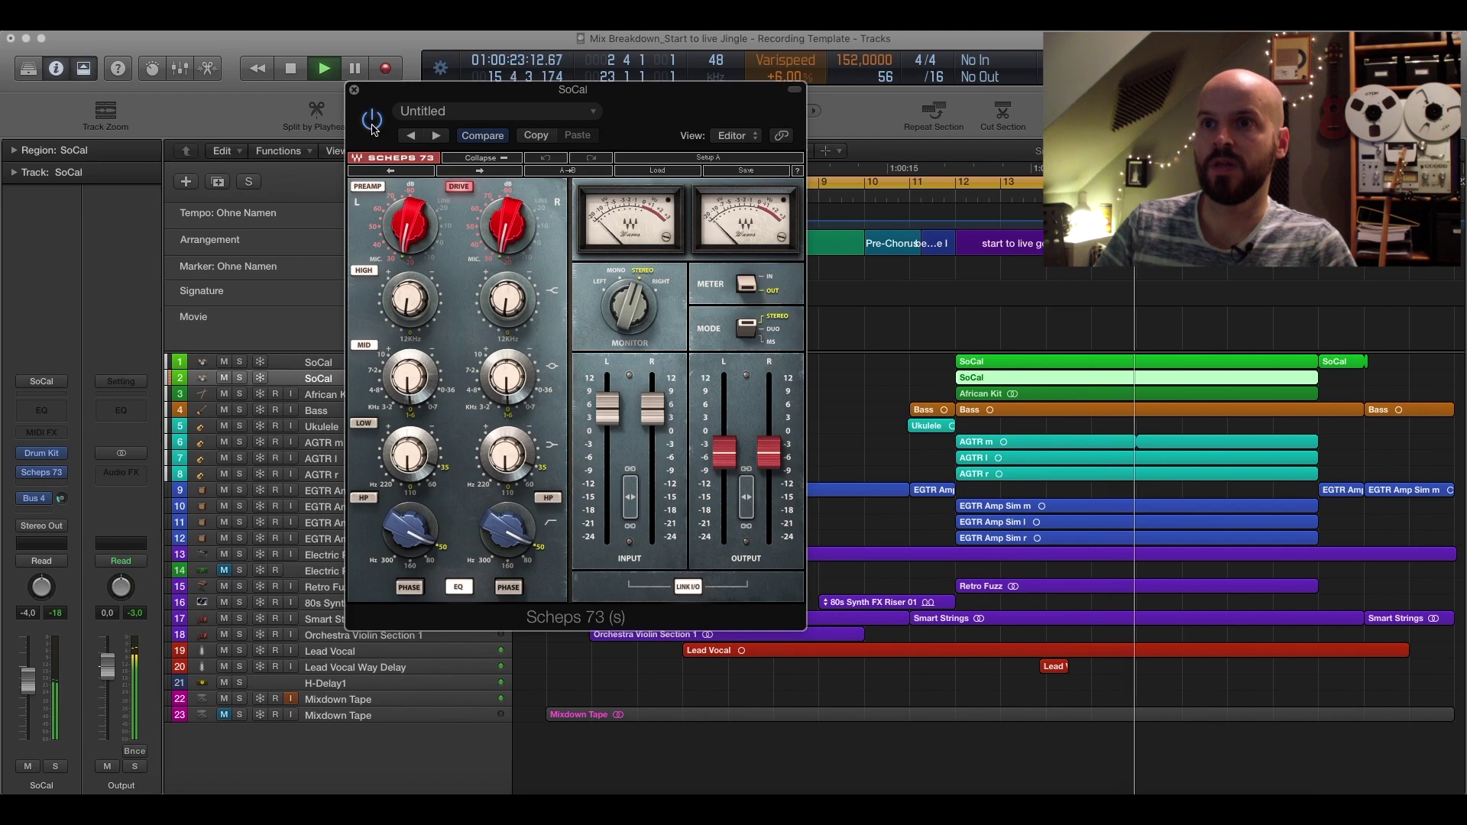
pyautogui.press('space')
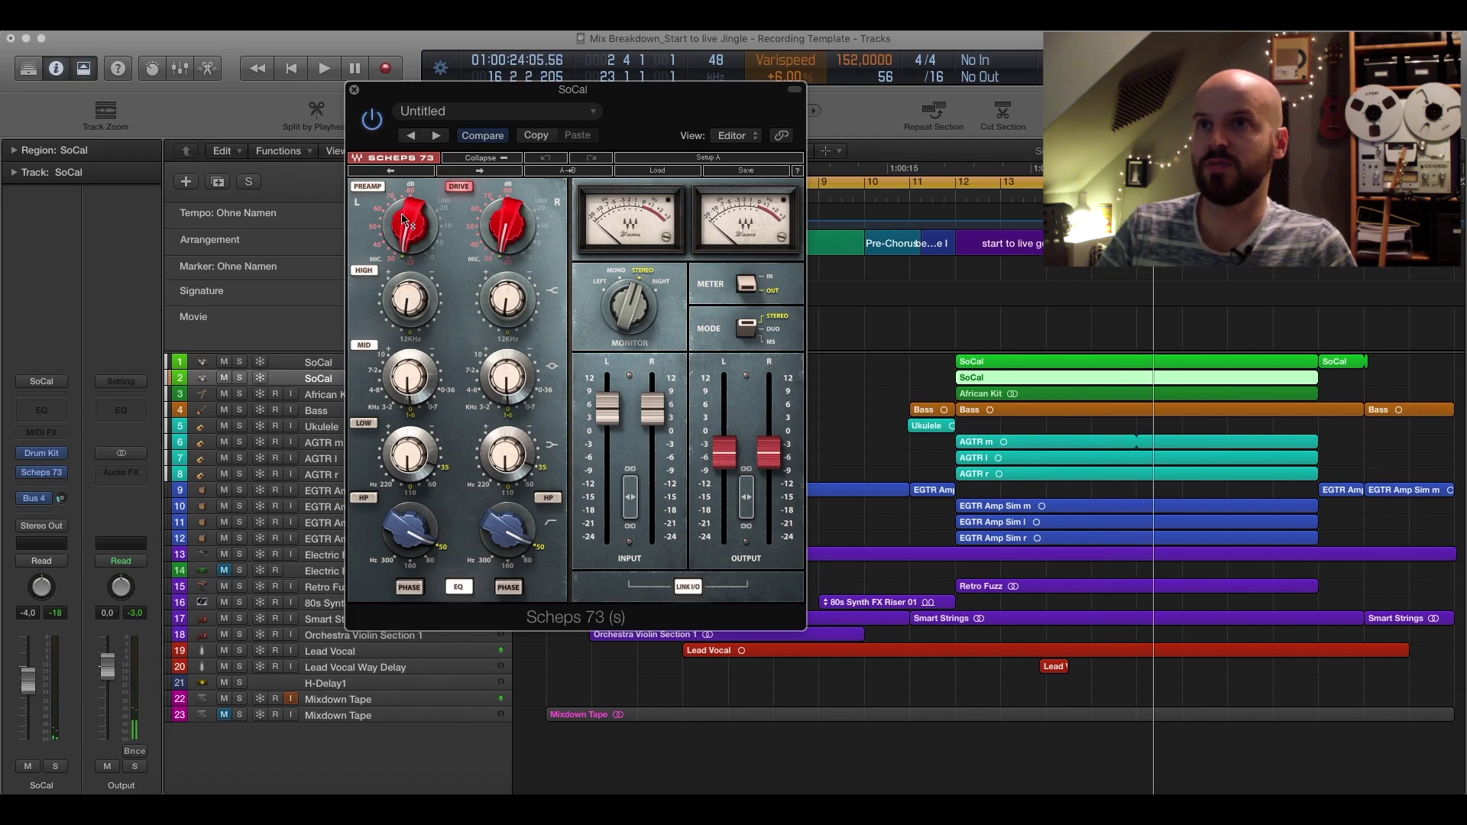
pyautogui.moveTo(453, 246)
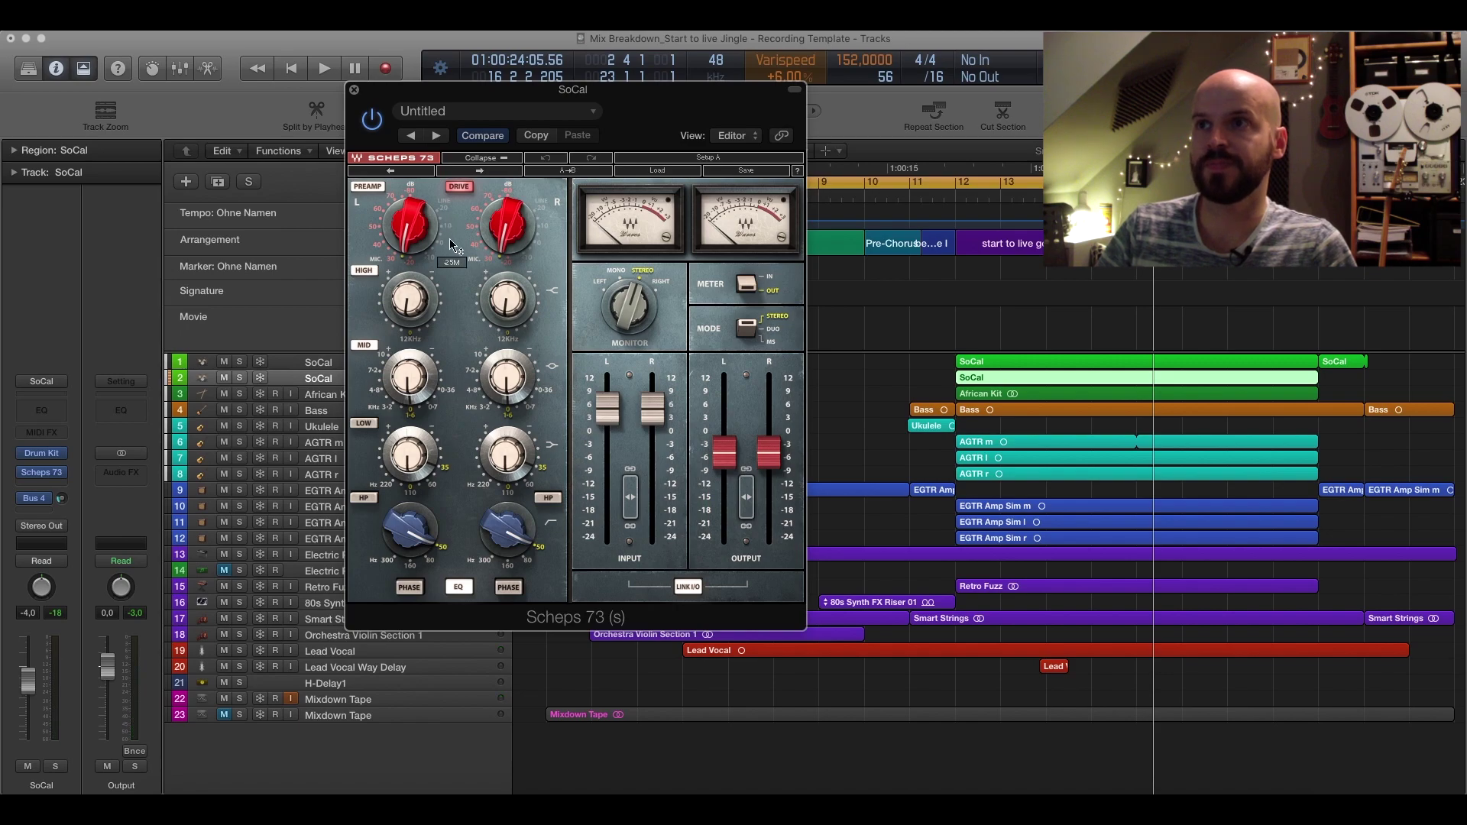
# Step: Close the Scheps 73, select African Kit, enlarge and zoom the lanes, and park before bar 12
pyautogui.click(354, 93)
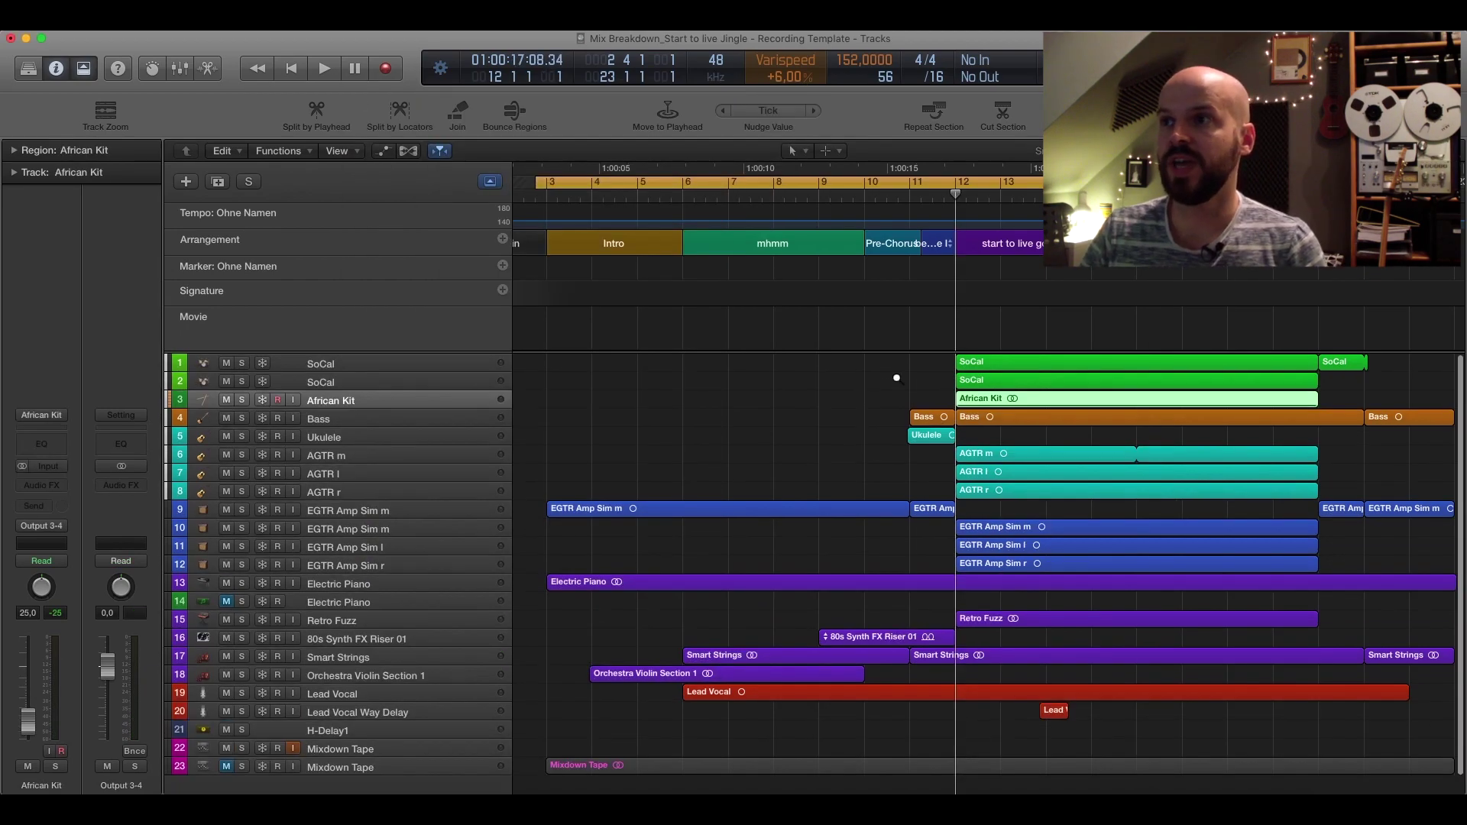
pyautogui.press('super+Down')
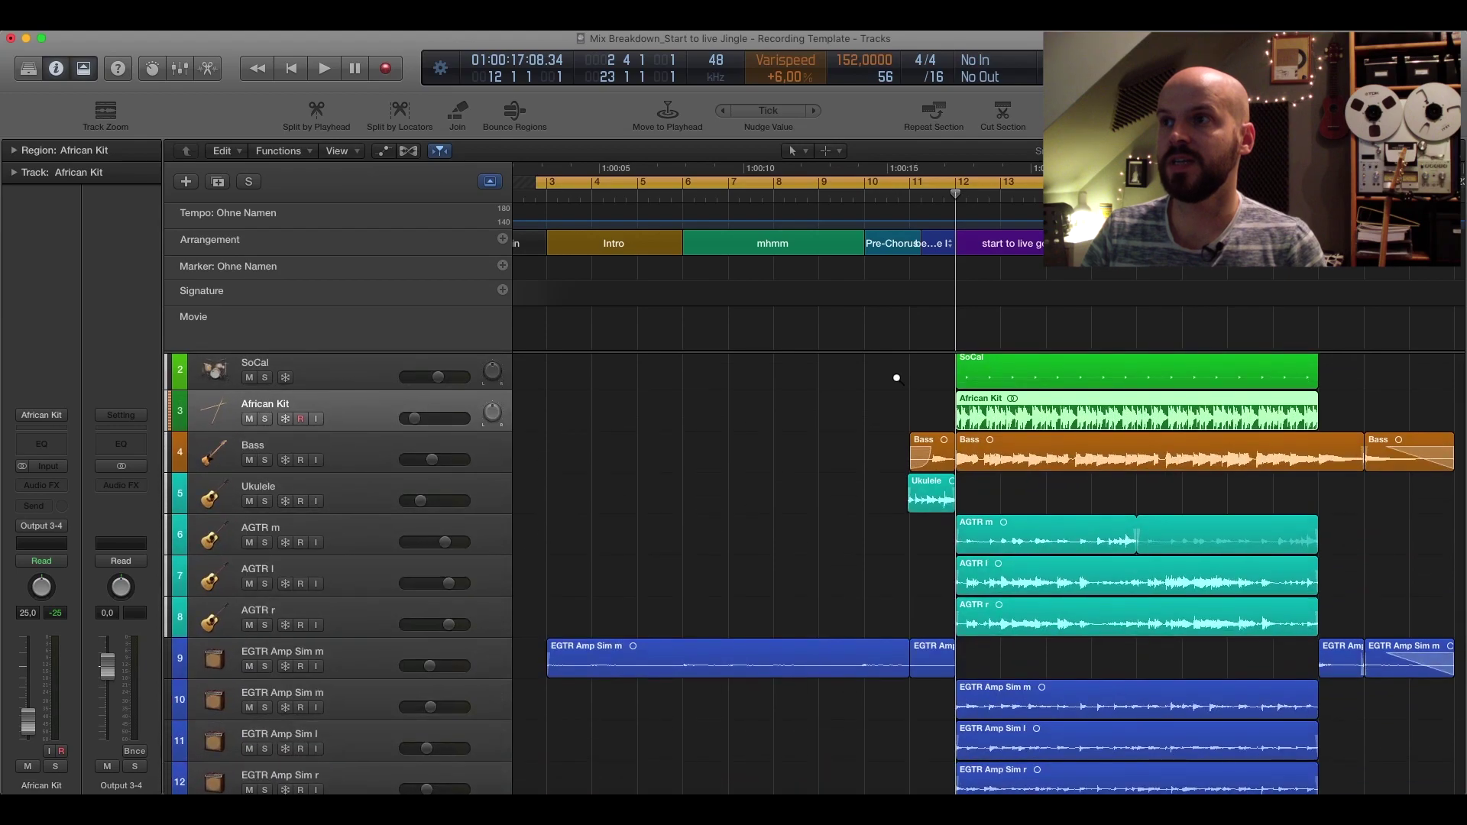
pyautogui.press('super+Right')
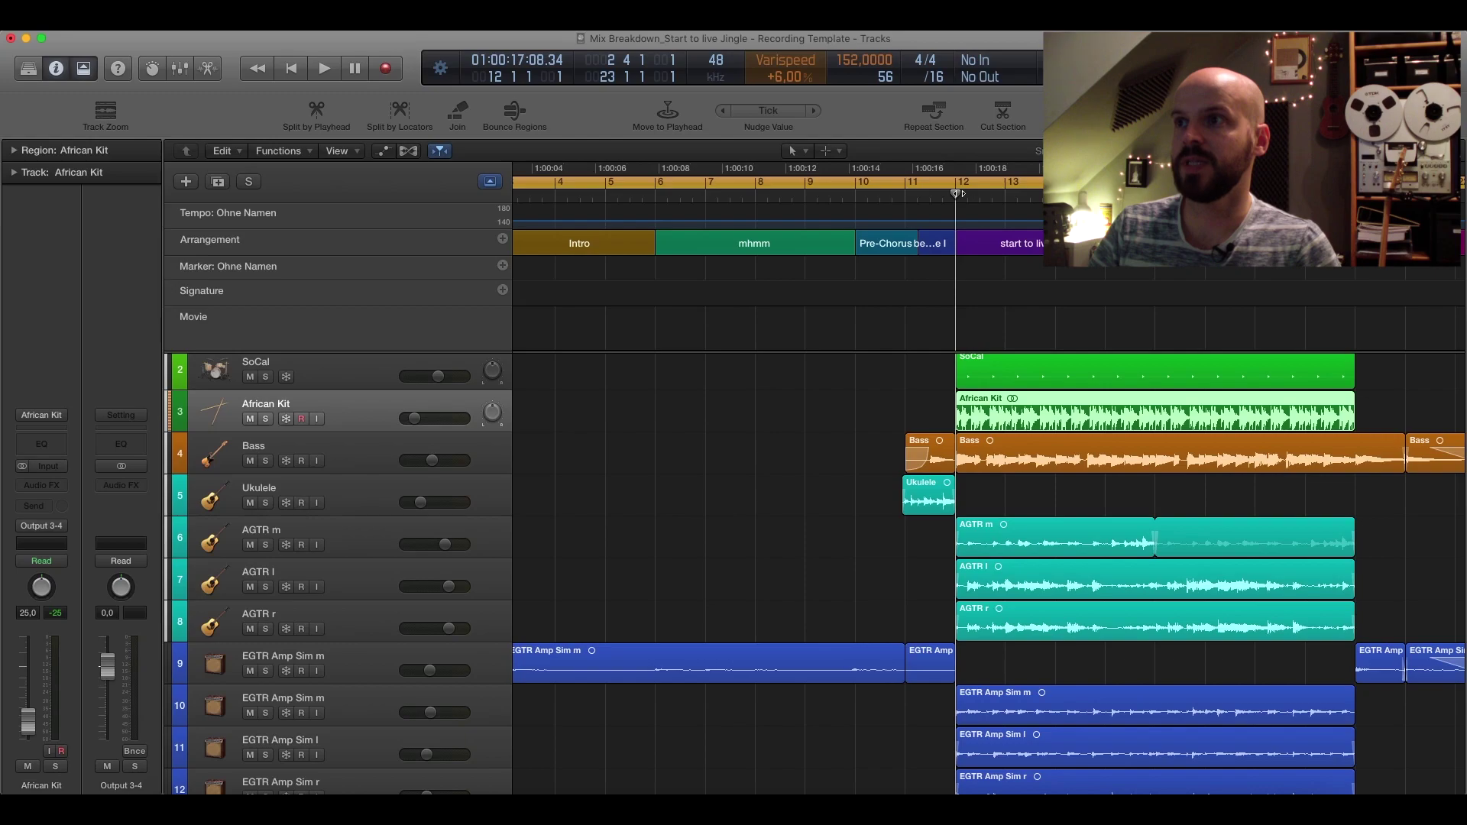
pyautogui.moveTo(957, 194); pyautogui.dragTo(945, 194)
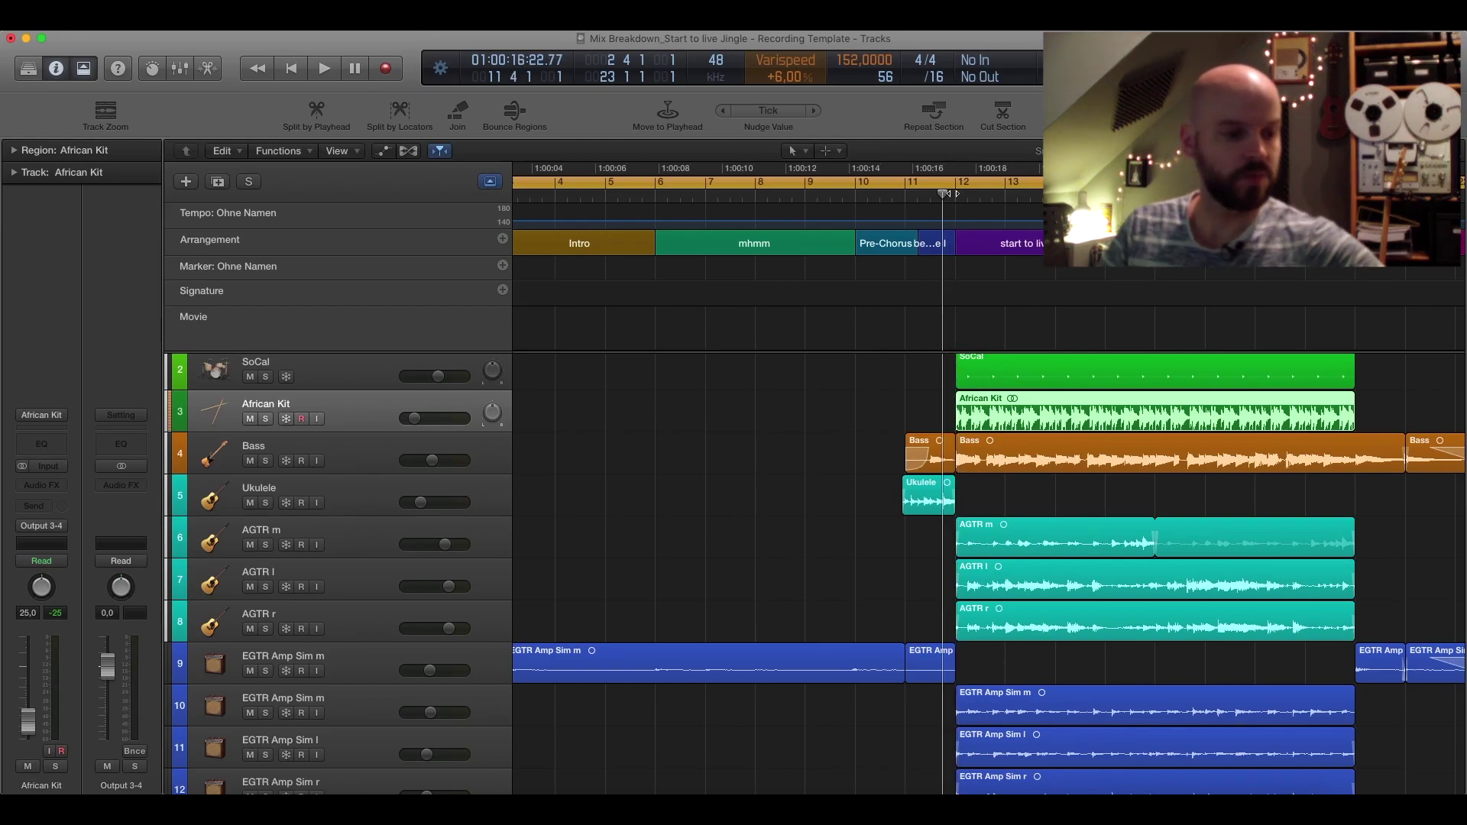
# Step: Play the jingle twice, then shrink the track heights to fit down to Orchestra Violin Section 1
pyautogui.press('space')
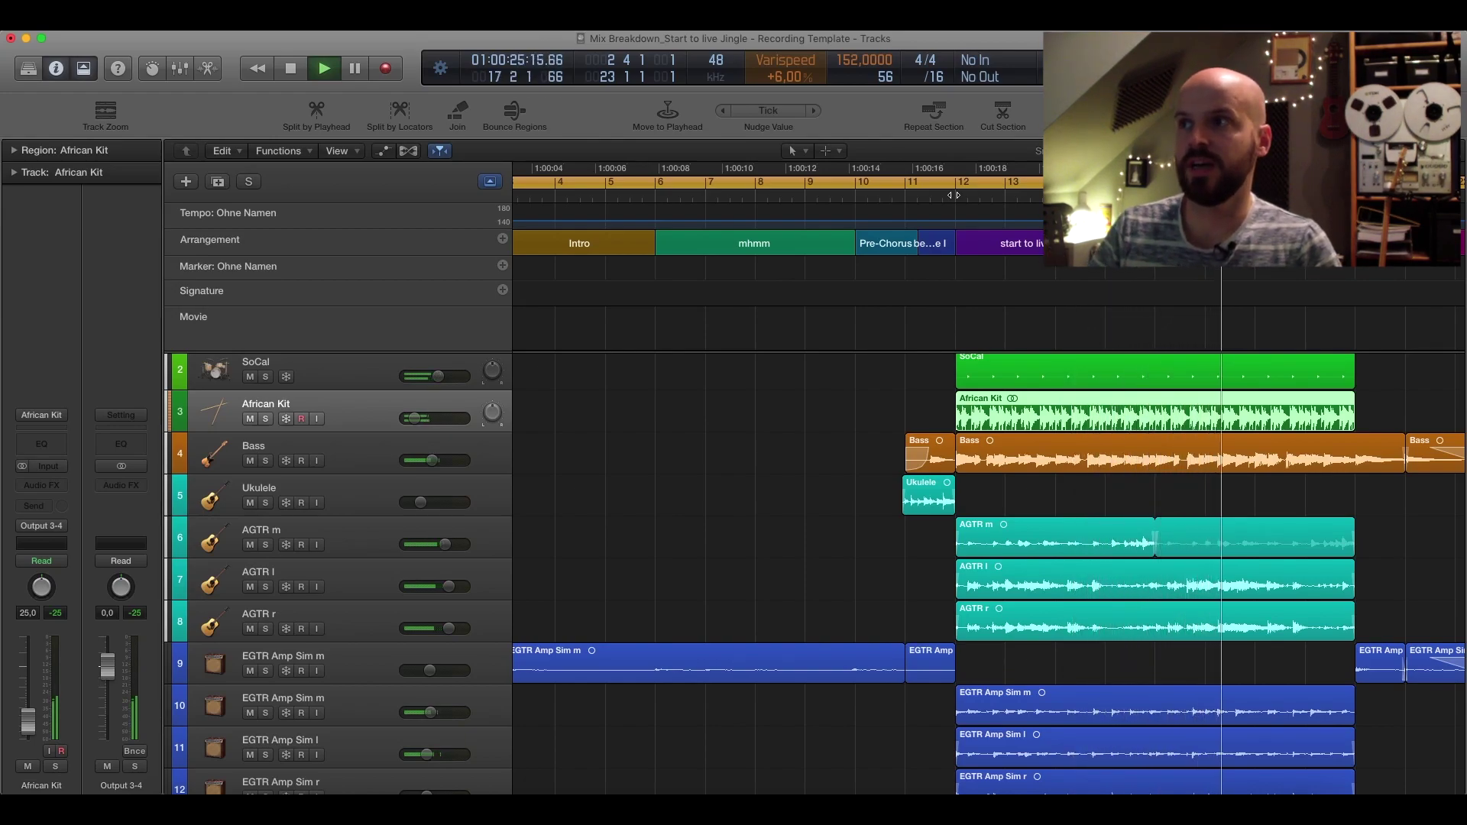
pyautogui.press('space')
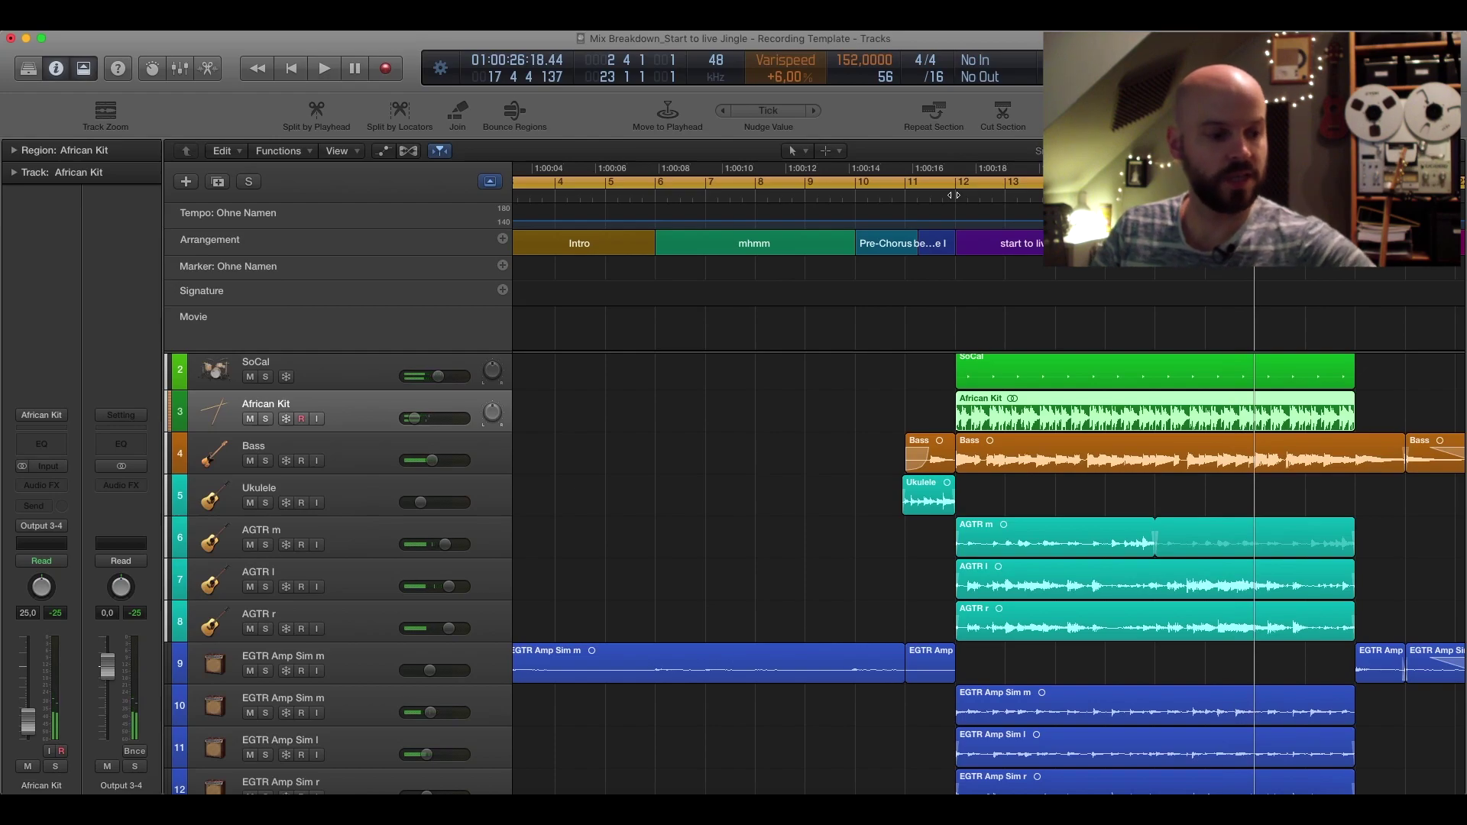
pyautogui.press('space')
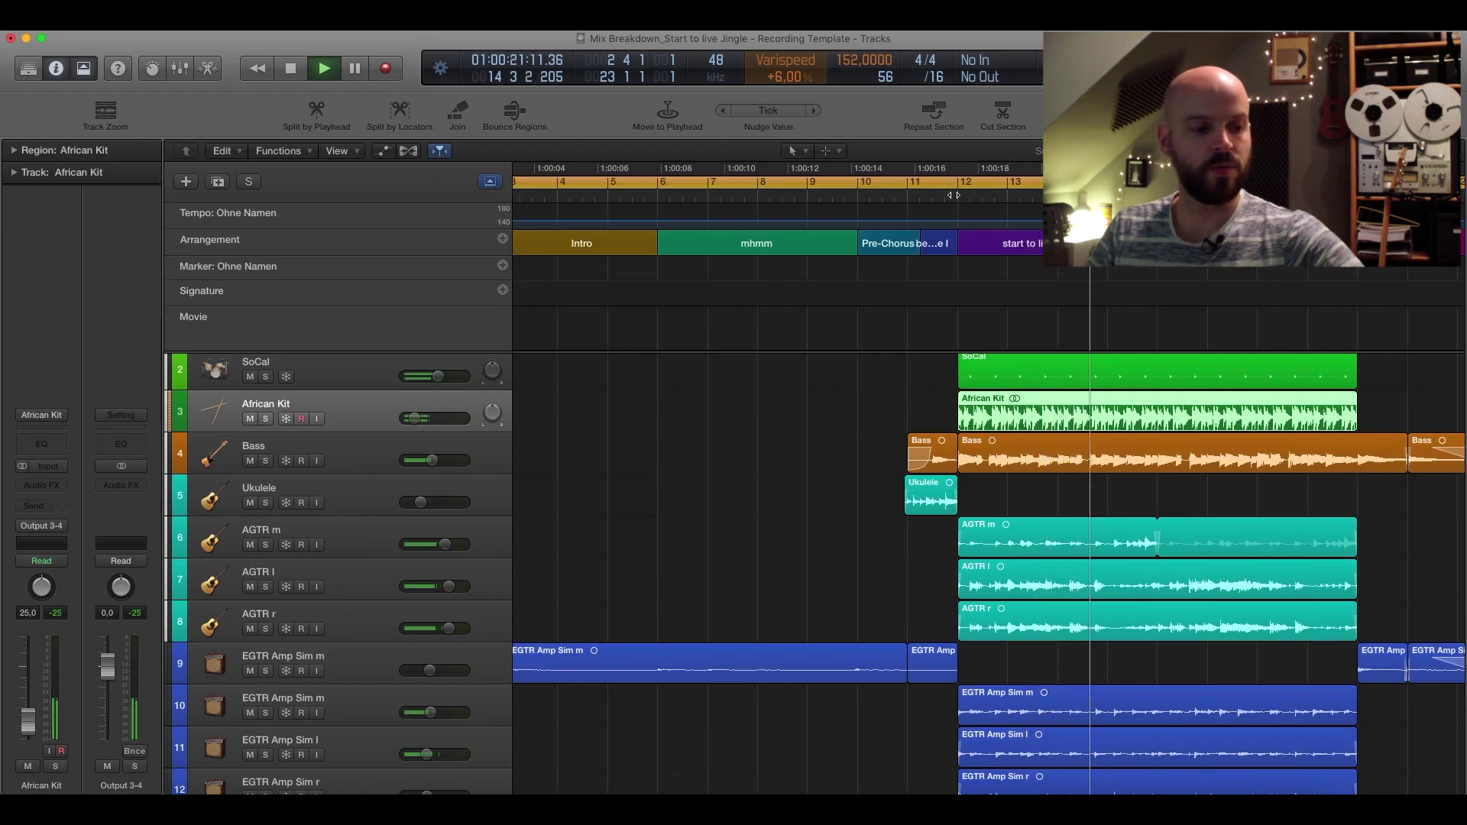
pyautogui.hscroll(1, 986, 574)
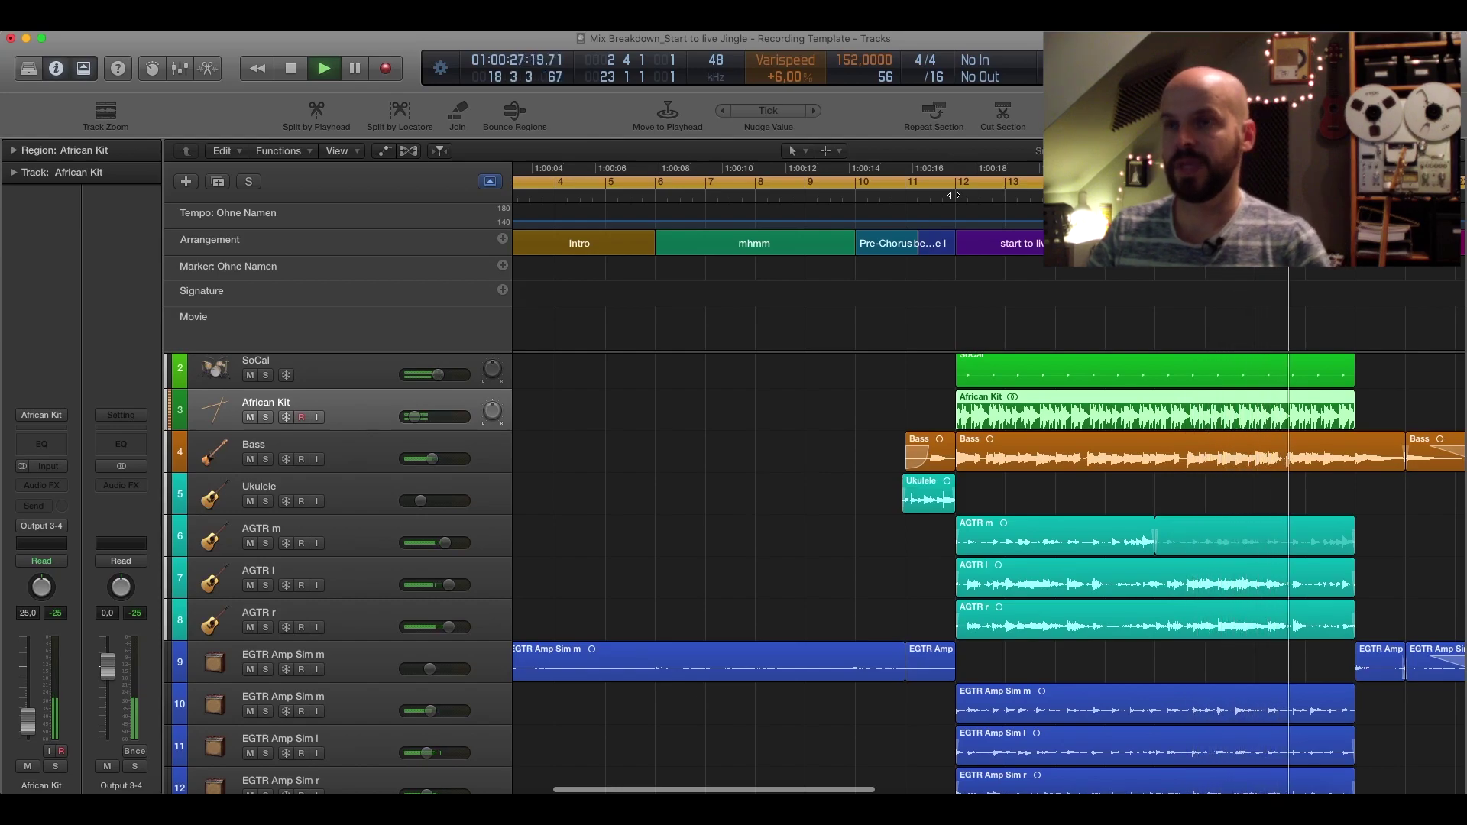
pyautogui.press('space')
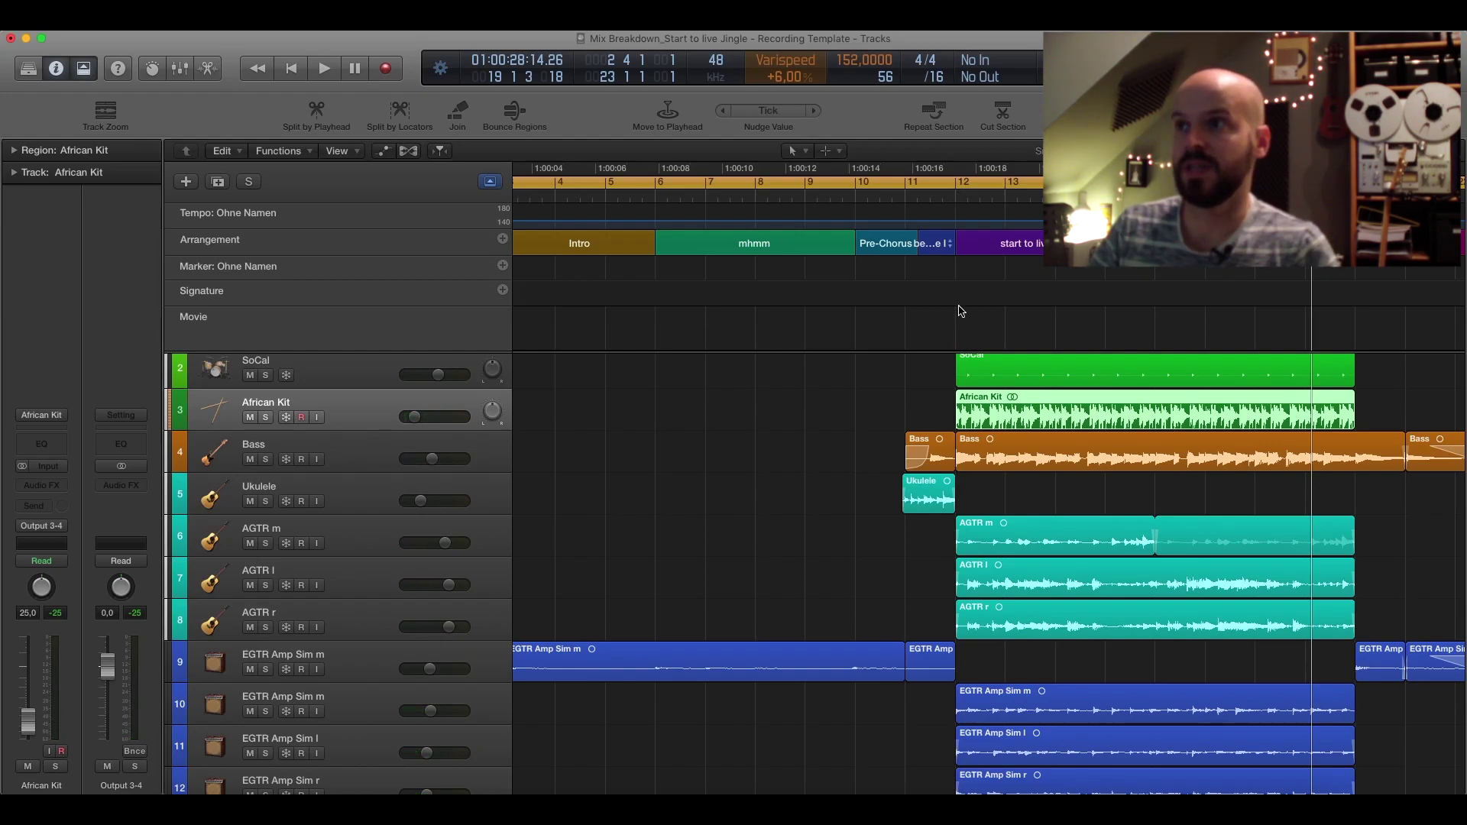
pyautogui.press('super+Up')
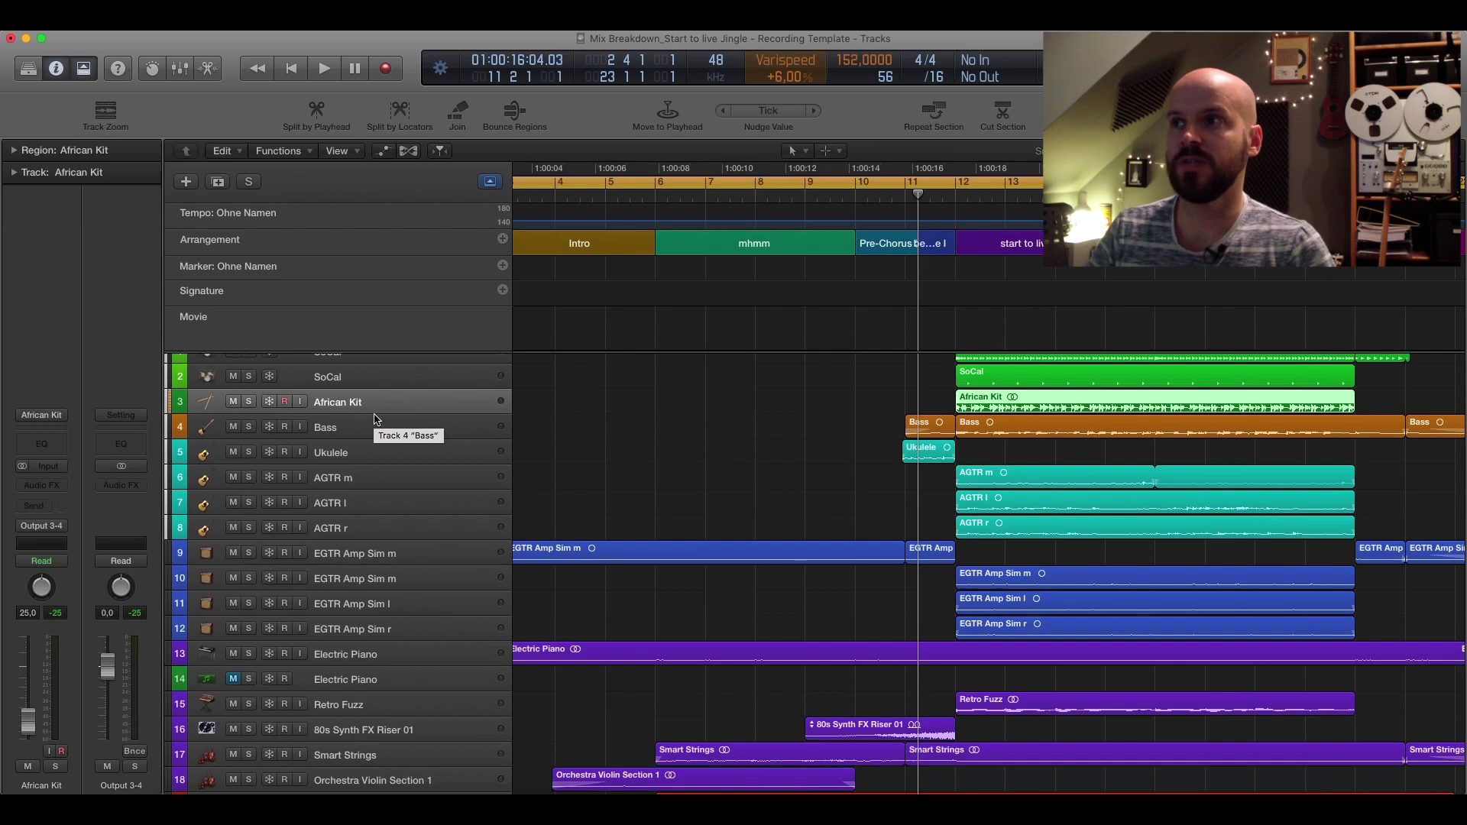
# Step: Select the Bass track to show its channel strip and move the playhead back to bar 11
pyautogui.click(336, 432)
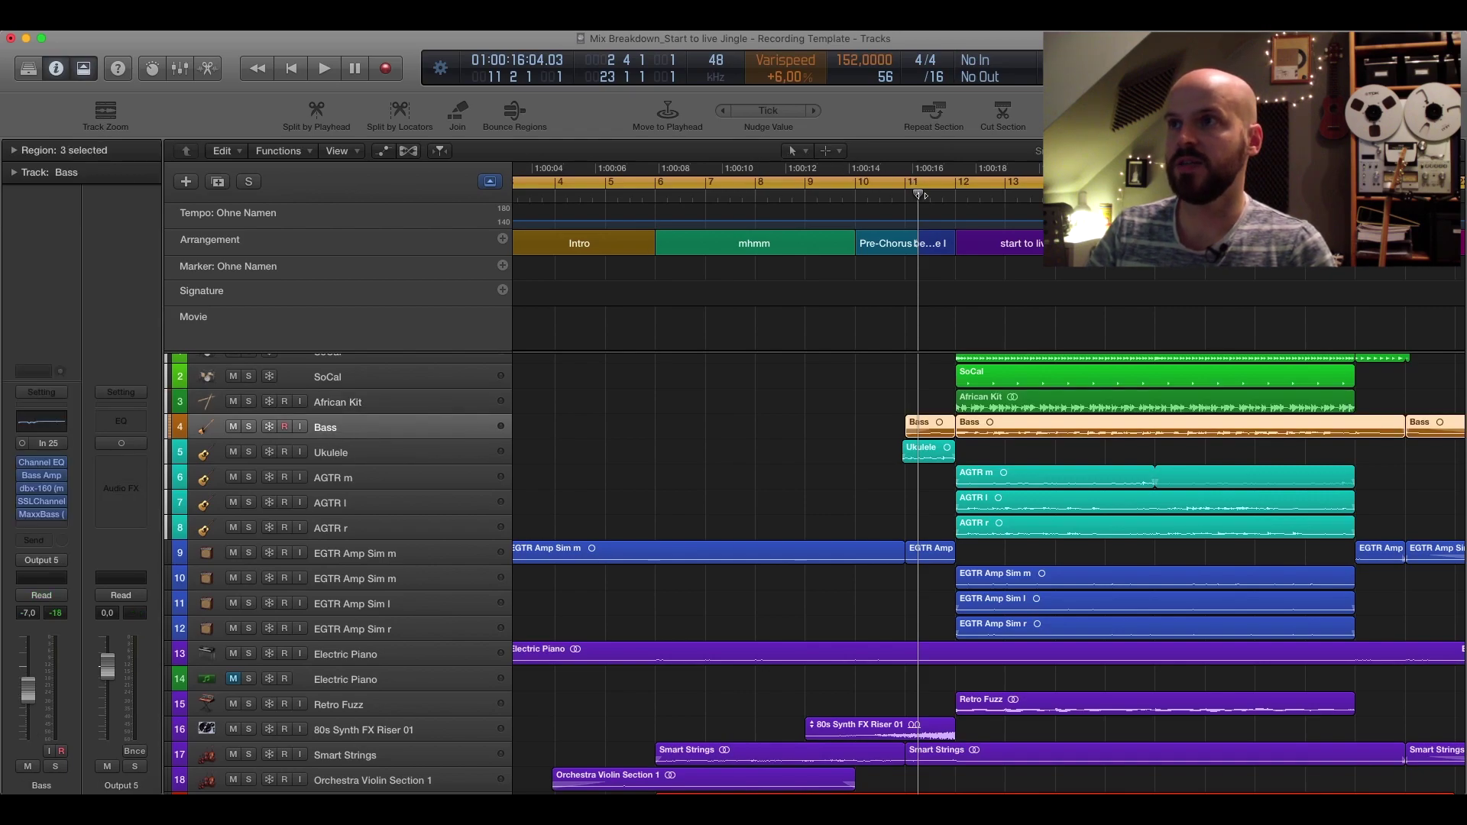
pyautogui.hscroll(-3, 846, 331)
pyautogui.click(980, 196)
pyautogui.hscroll(6, 968, 219)
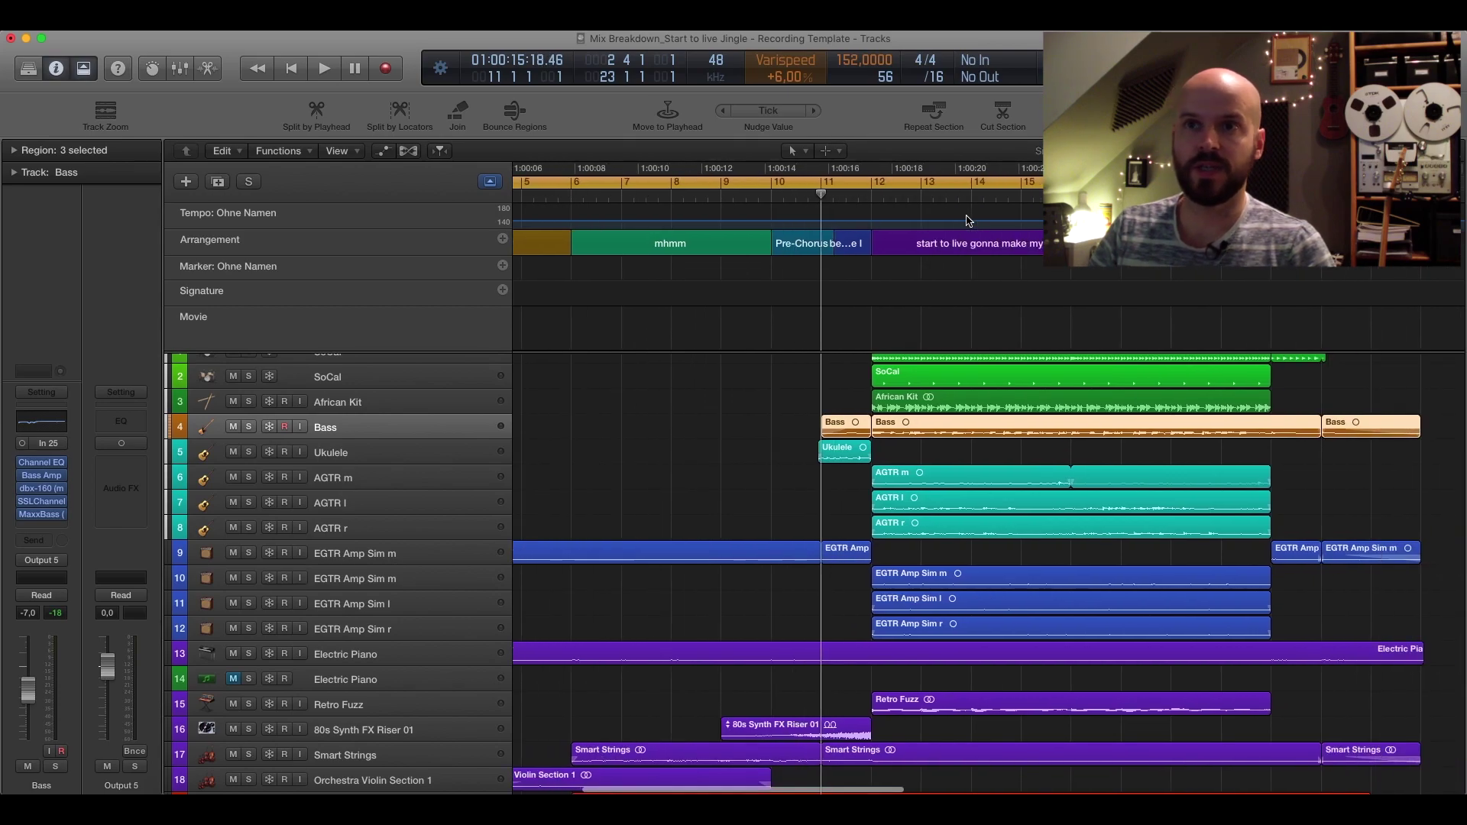
# Step: Open the Bass Channel EQ showing cuts at 75, 100 and 200 Hz, positioned beside the track names
pyautogui.moveTo(63, 465)
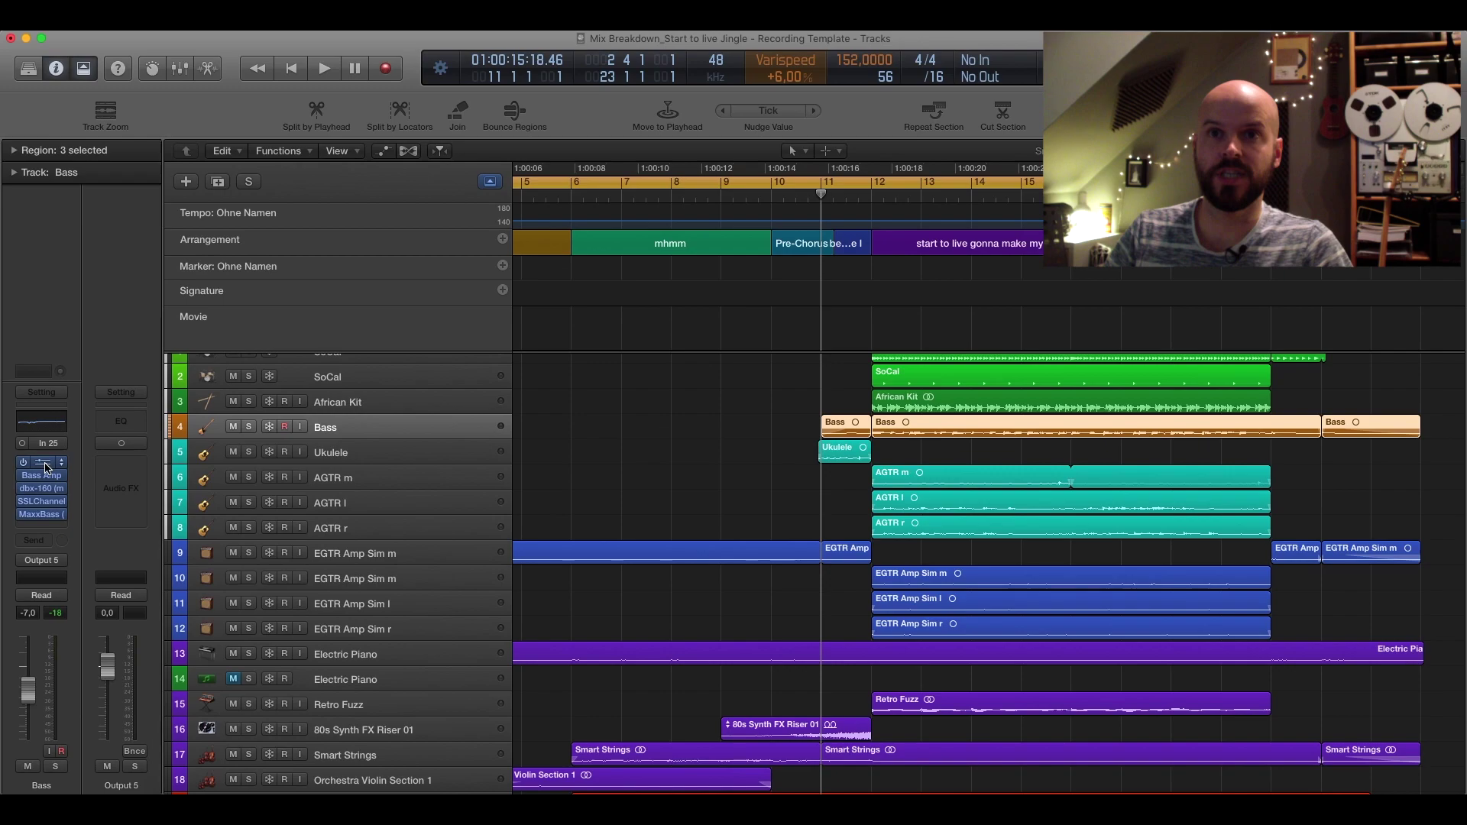
pyautogui.click(43, 463)
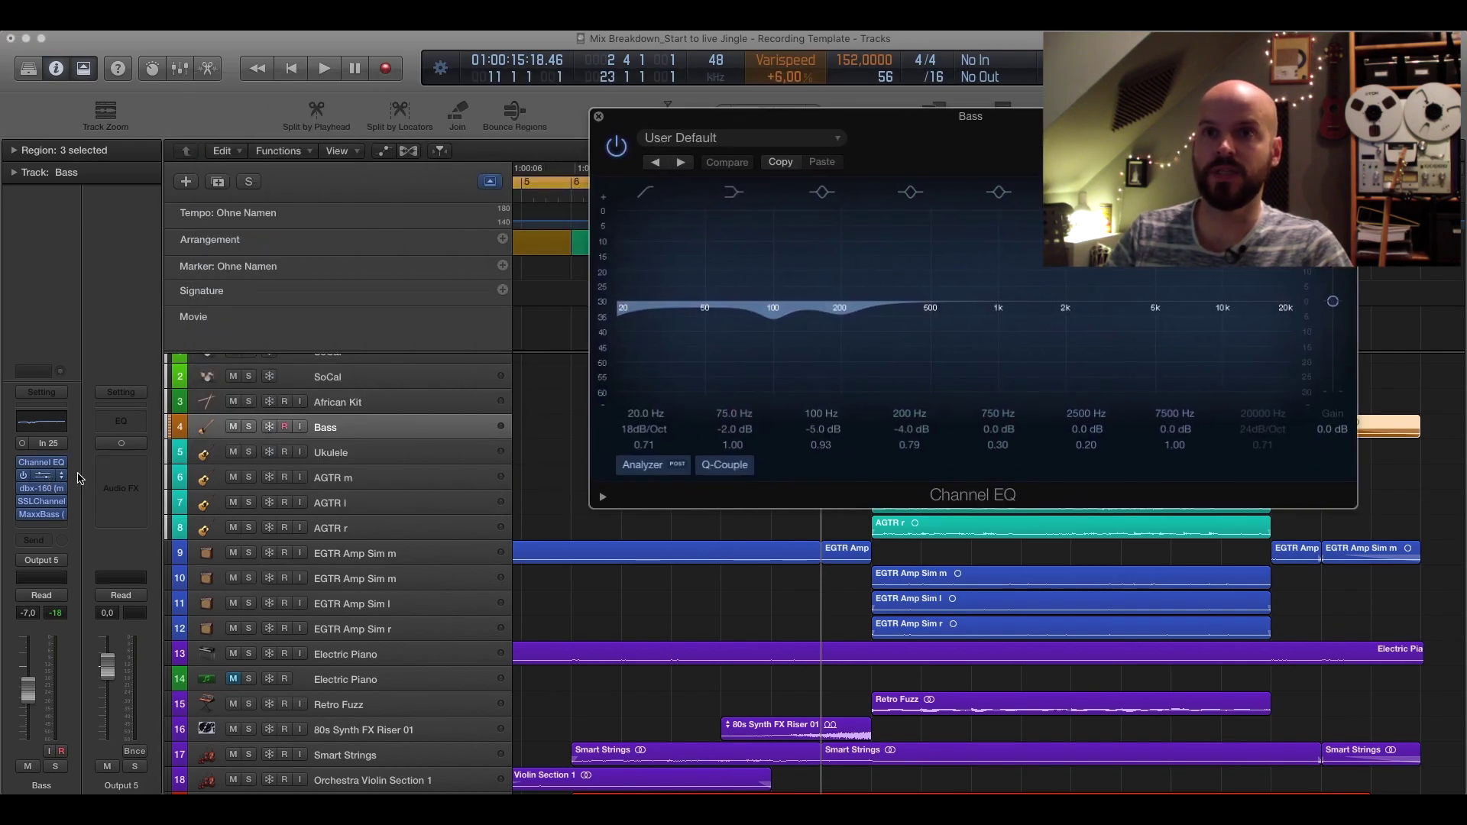
pyautogui.click(43, 475)
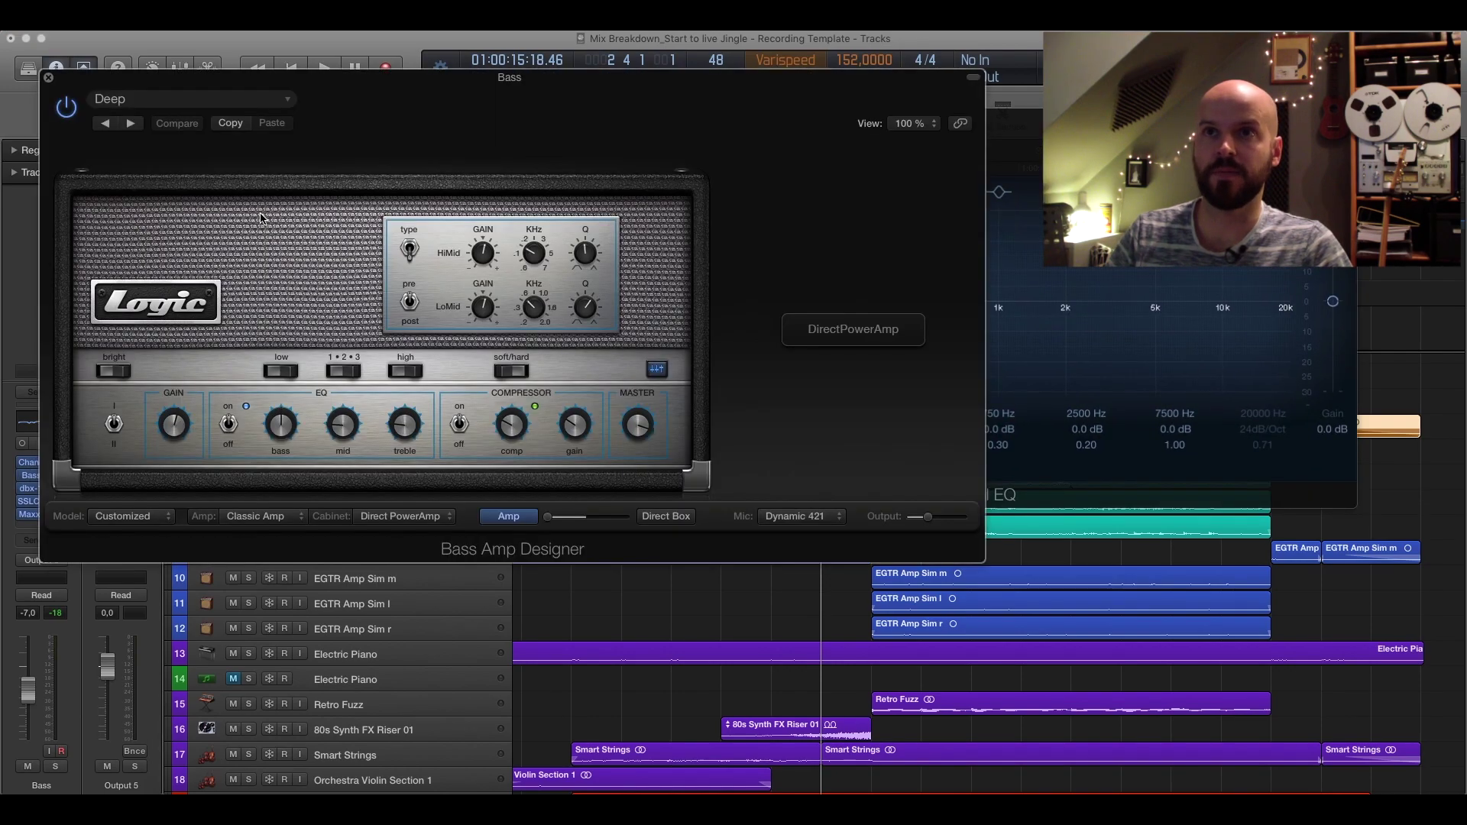
pyautogui.click(48, 78)
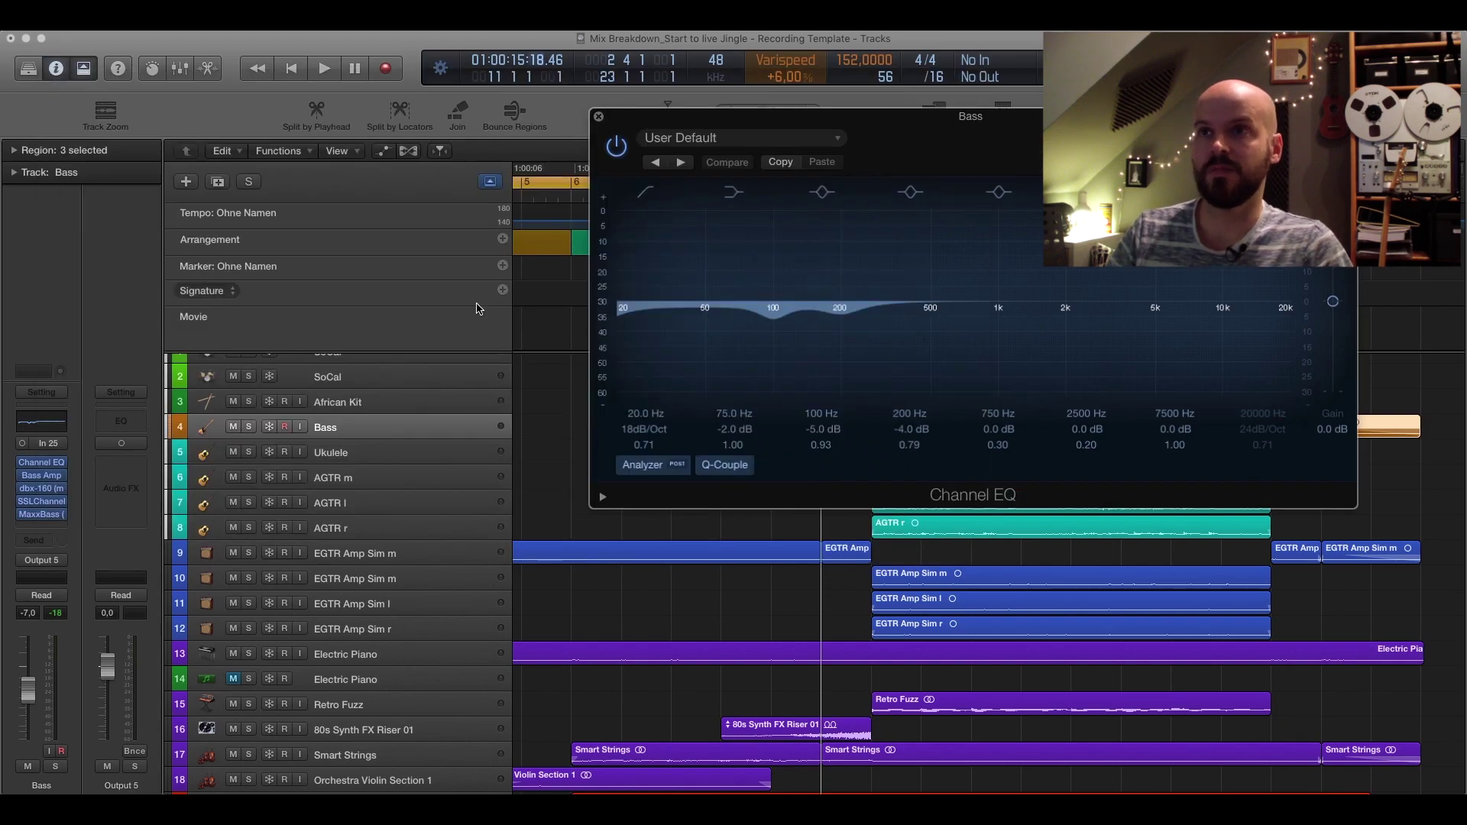
pyautogui.moveTo(735, 117); pyautogui.dragTo(302, 117)
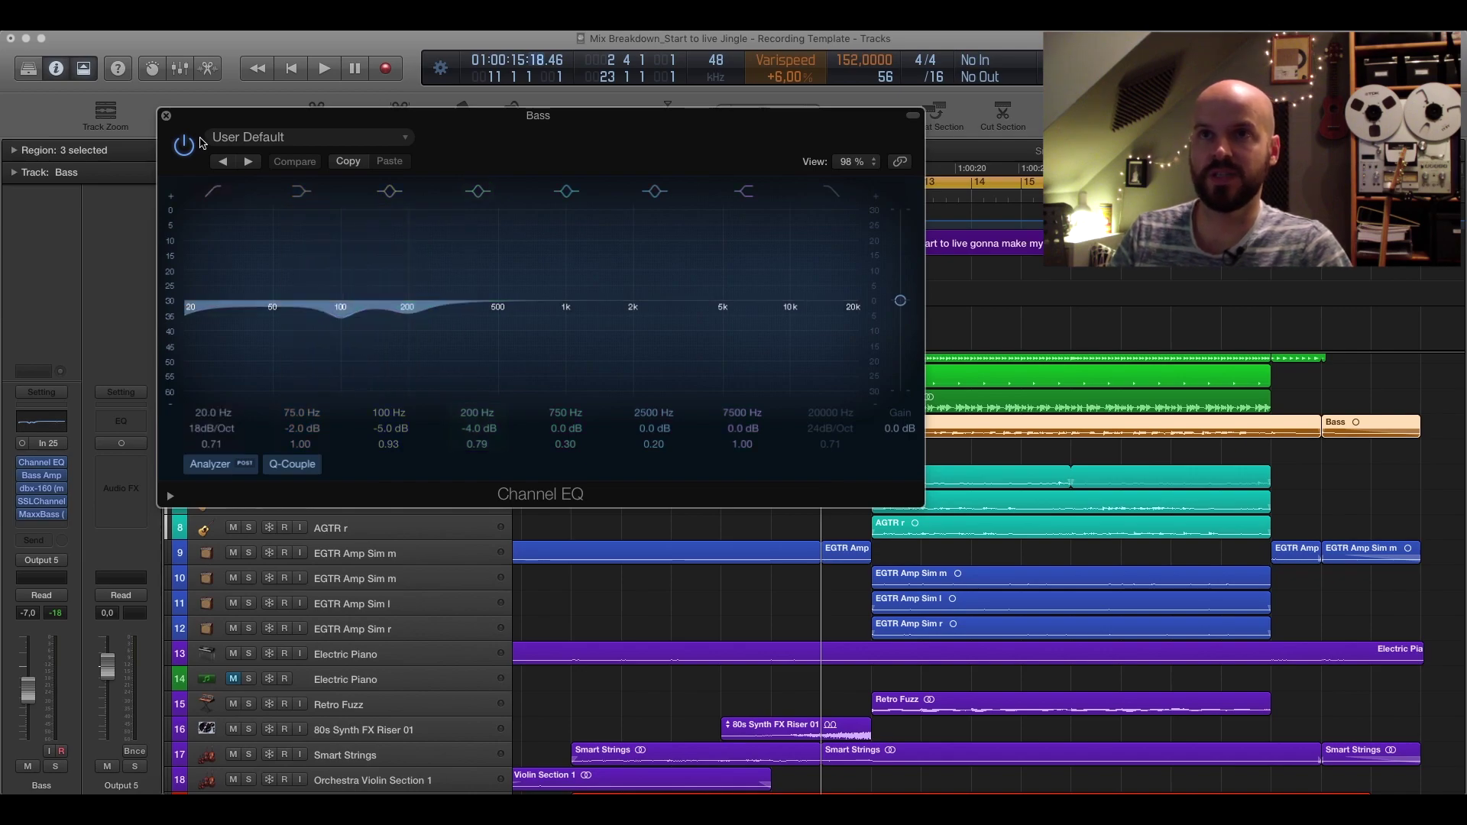
pyautogui.moveTo(199, 116); pyautogui.dragTo(359, 121)
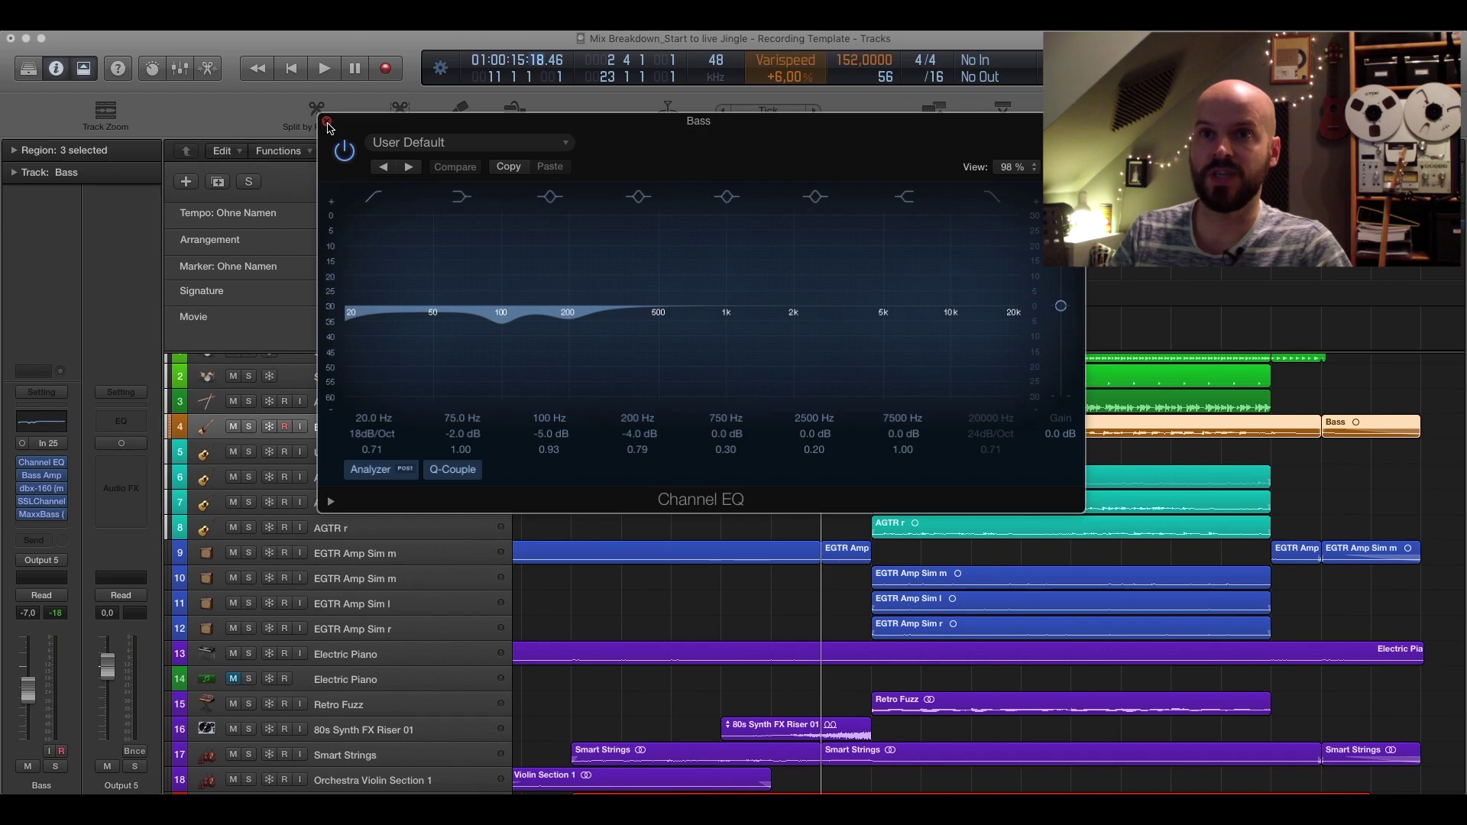
# Step: Replace the Channel EQ window with the Bass track's Bass Amp Designer, moved to the left
pyautogui.click(328, 122)
pyautogui.click(46, 475)
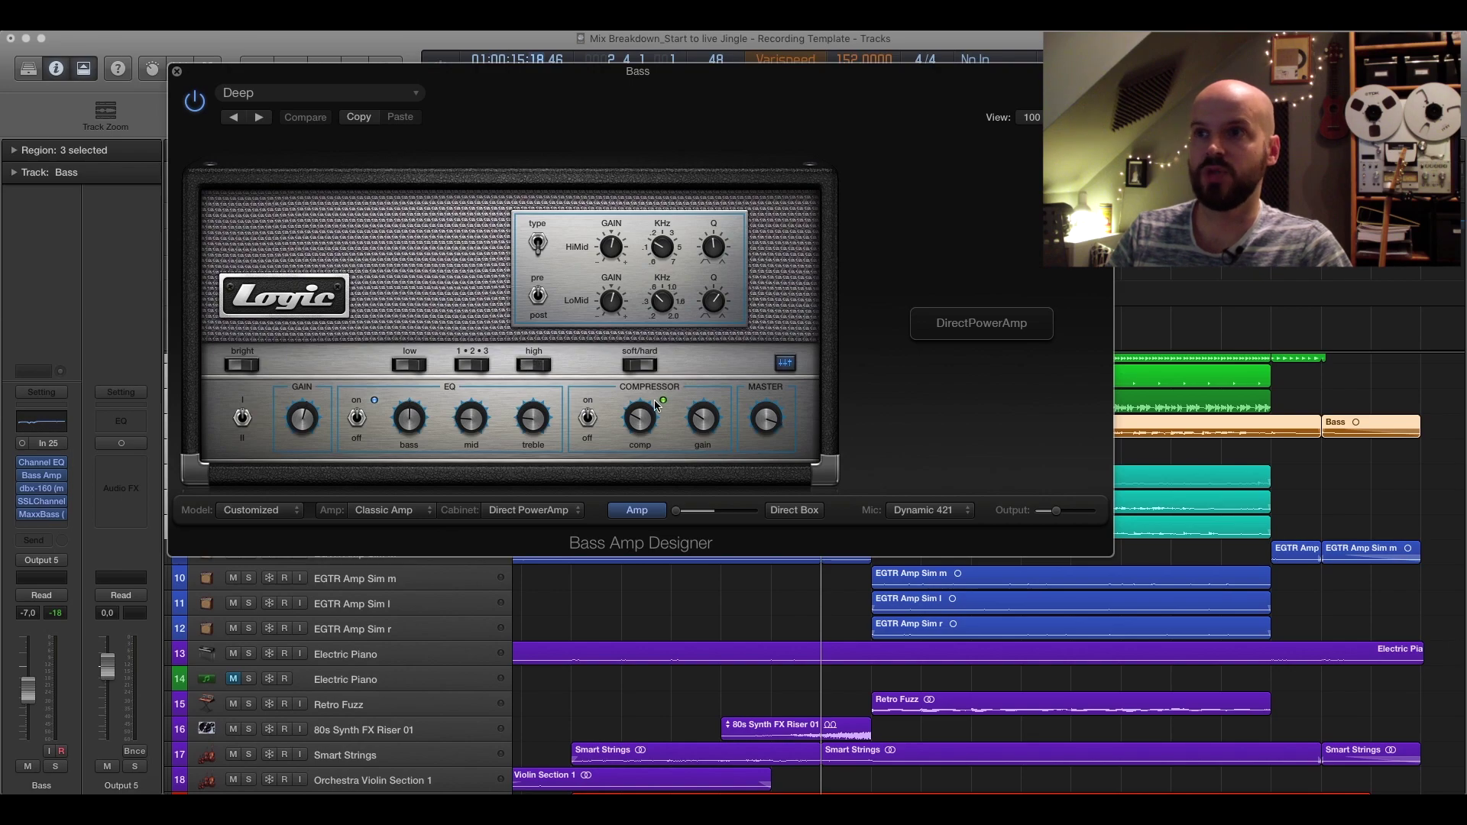
pyautogui.moveTo(730, 93); pyautogui.dragTo(548, 83)
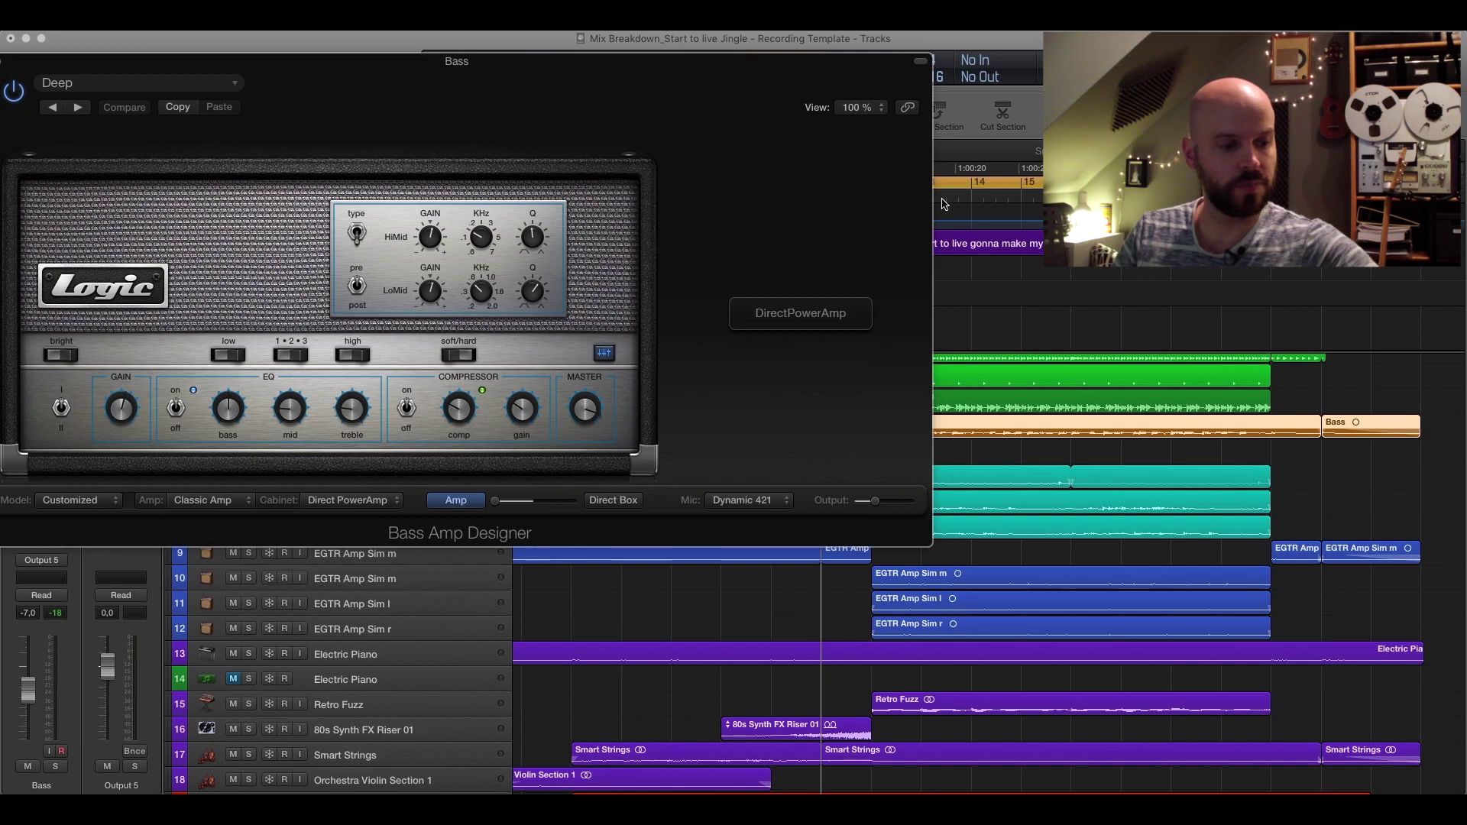
# Step: During playback, switch the Bass Amp compressor off and back on, then stop
pyautogui.doubleClick(945, 204)
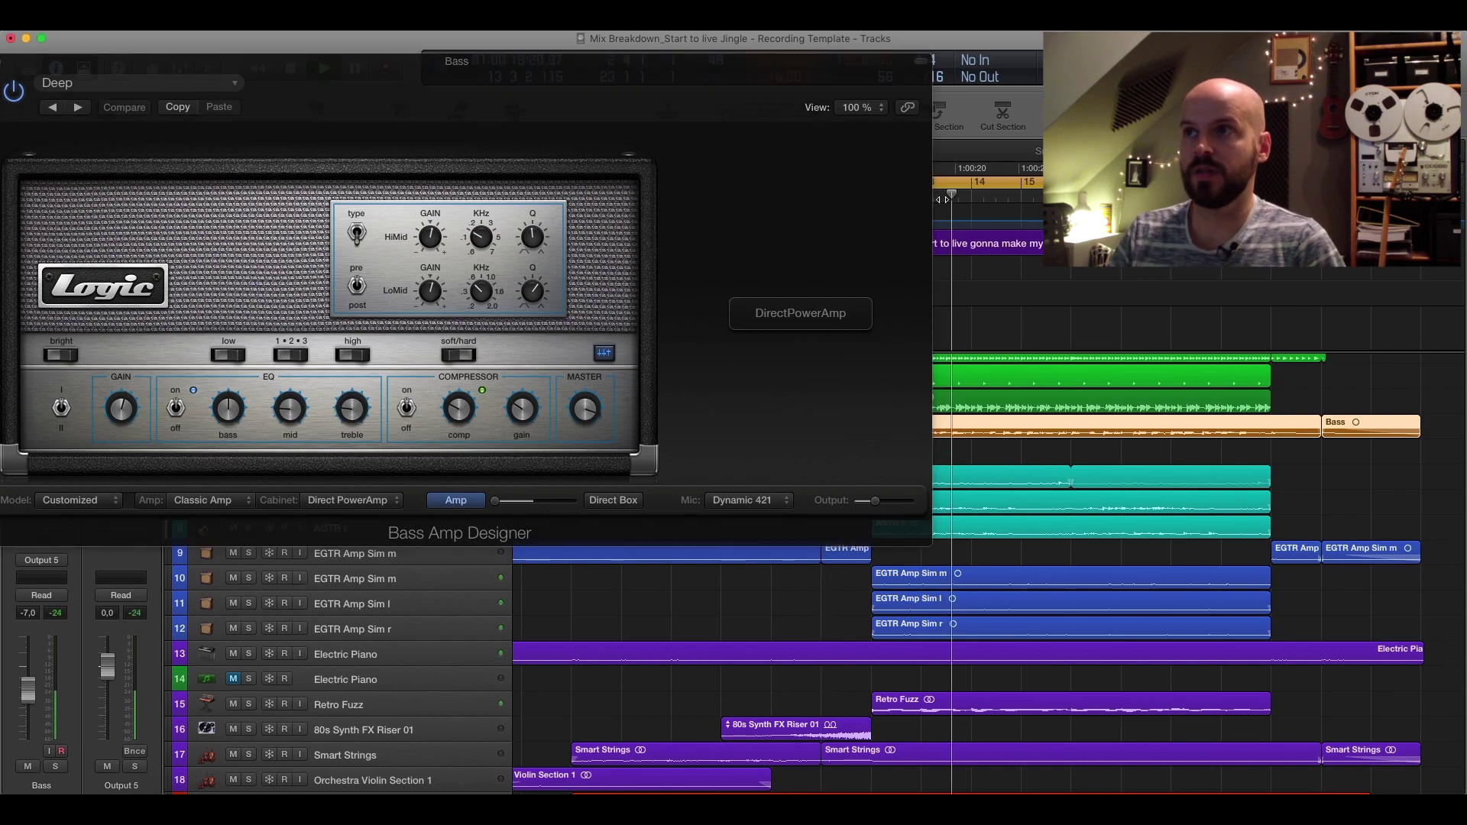
pyautogui.moveTo(862, 76); pyautogui.dragTo(991, 166)
pyautogui.click(541, 503)
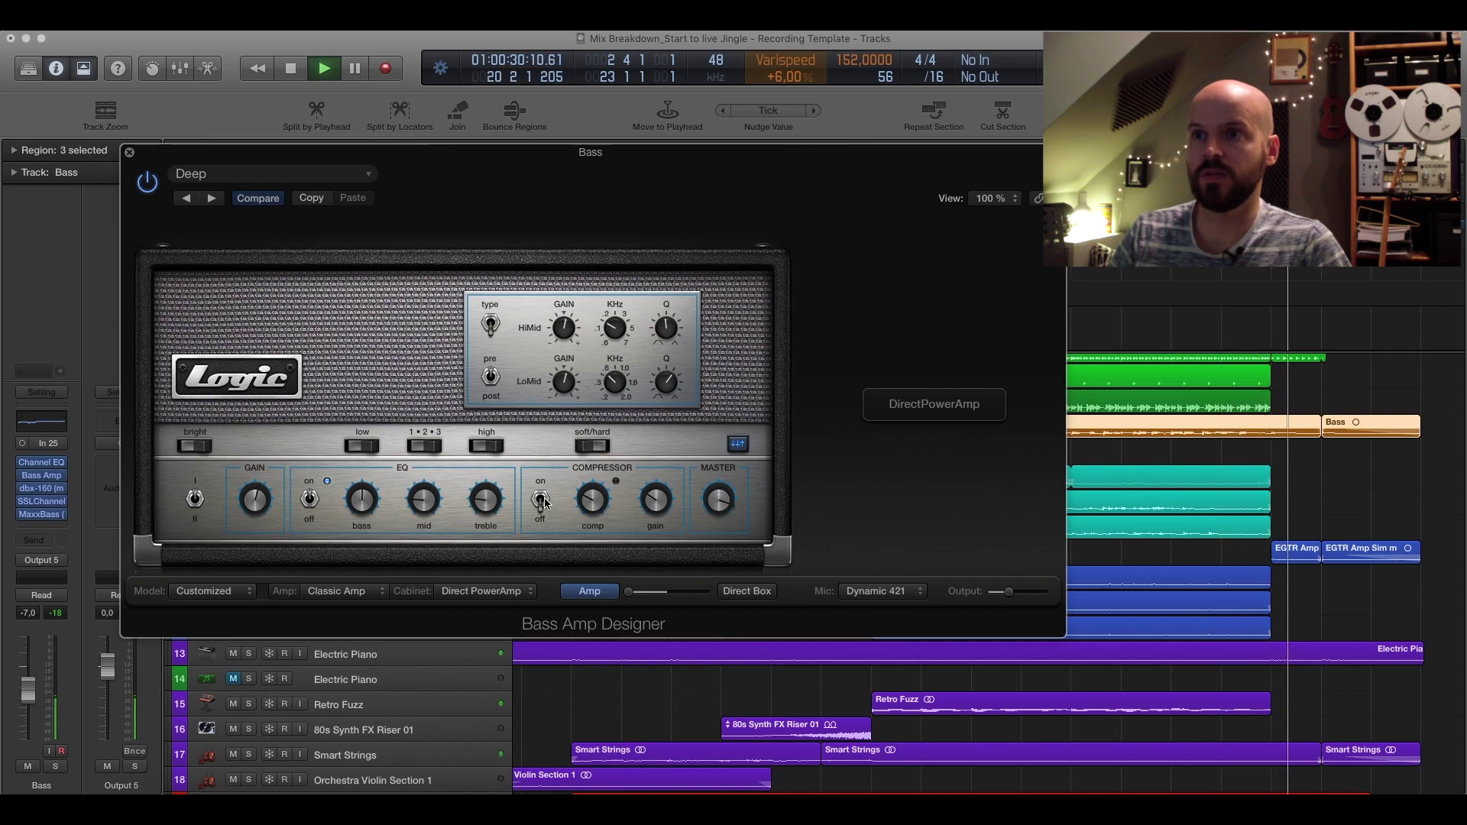
pyautogui.click(541, 501)
pyautogui.press('space')
pyautogui.moveTo(866, 164); pyautogui.dragTo(952, 179)
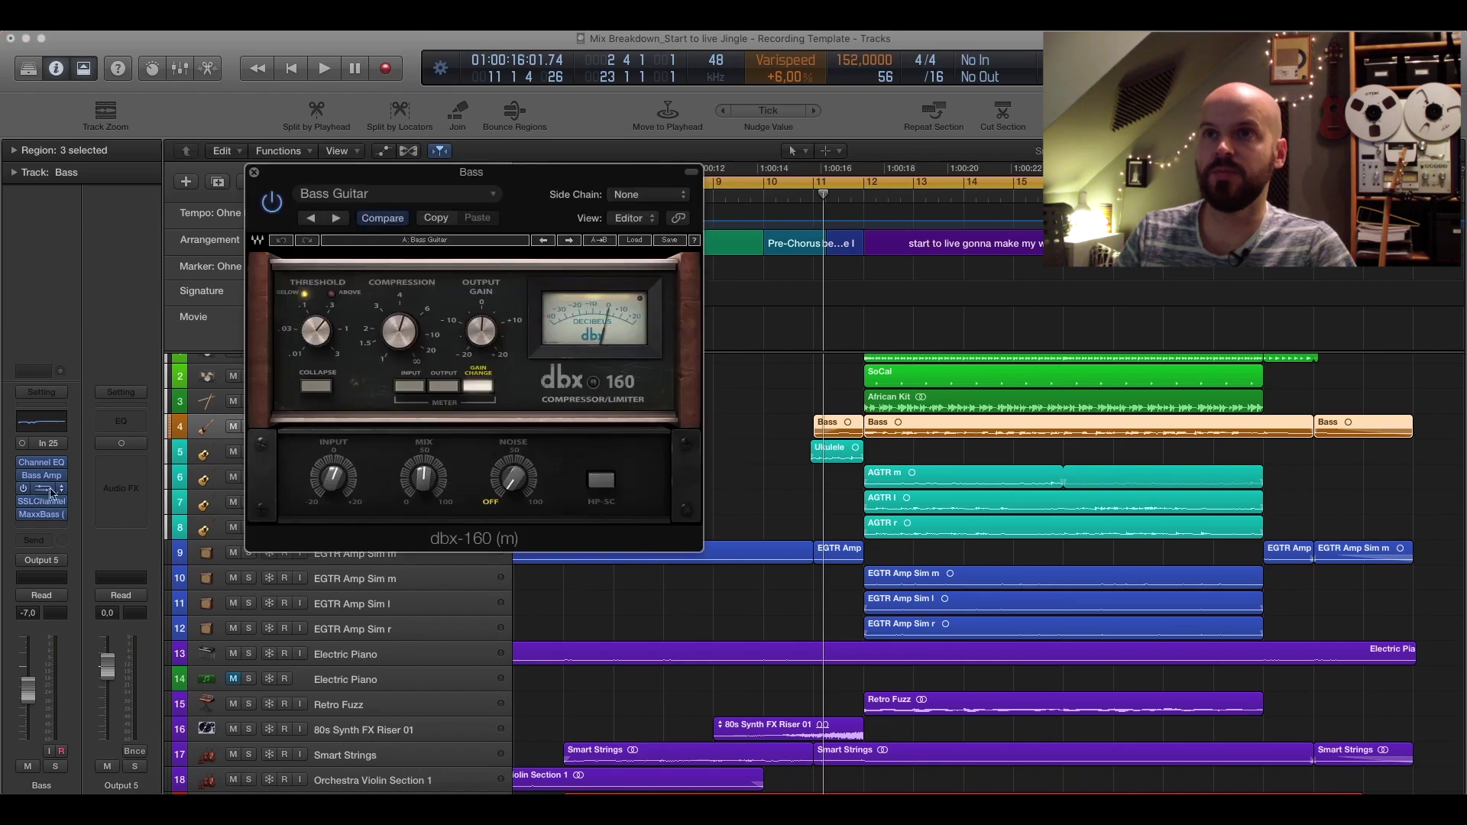
# Step: Set the playhead near bar 11 and play the Bass with the dbx-160 'Bass Guitar' preset
pyautogui.moveTo(486, 176); pyautogui.dragTo(505, 180)
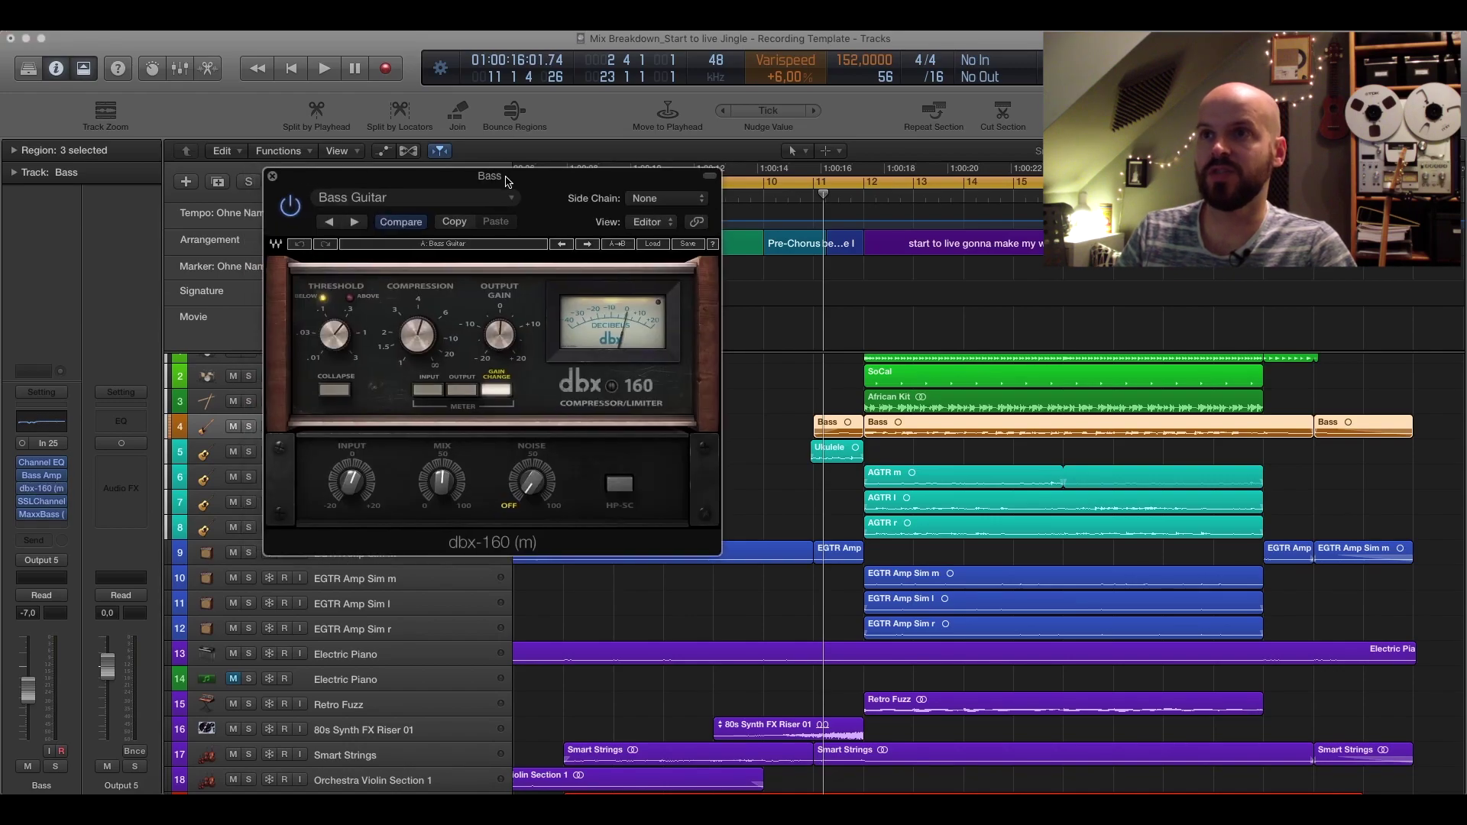
pyautogui.click(820, 197)
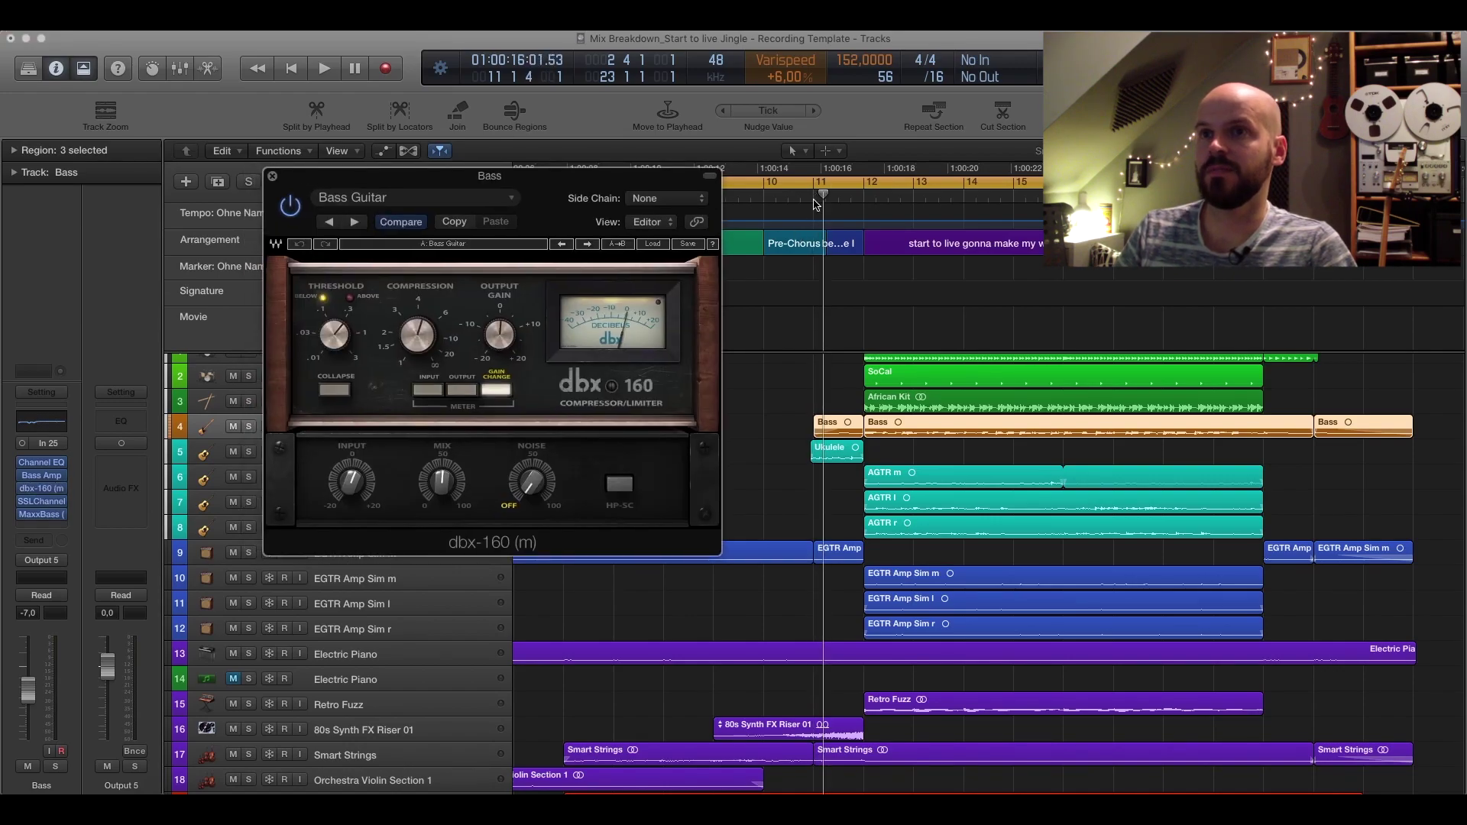
pyautogui.click(814, 203)
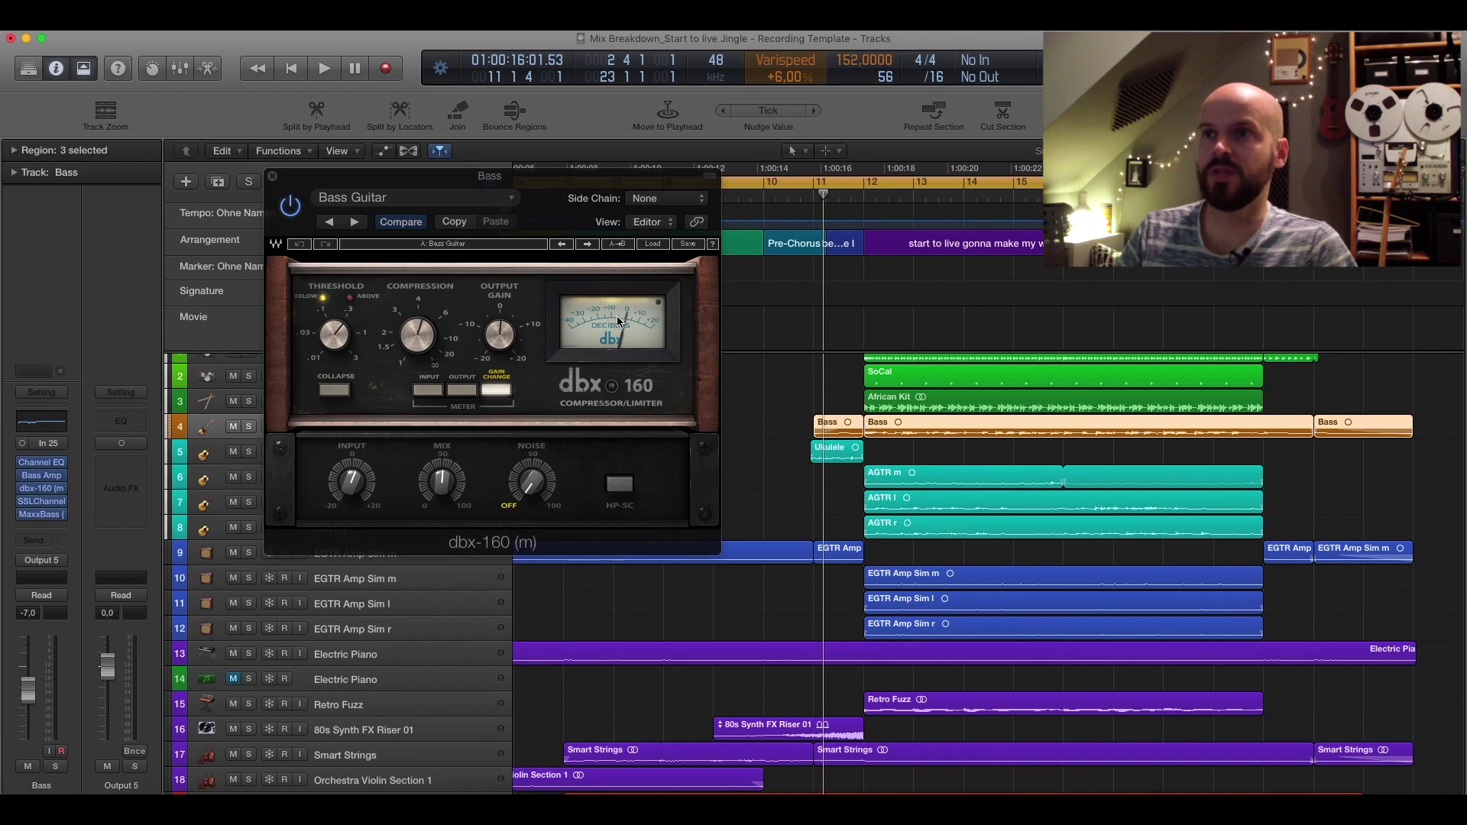
pyautogui.click(432, 340)
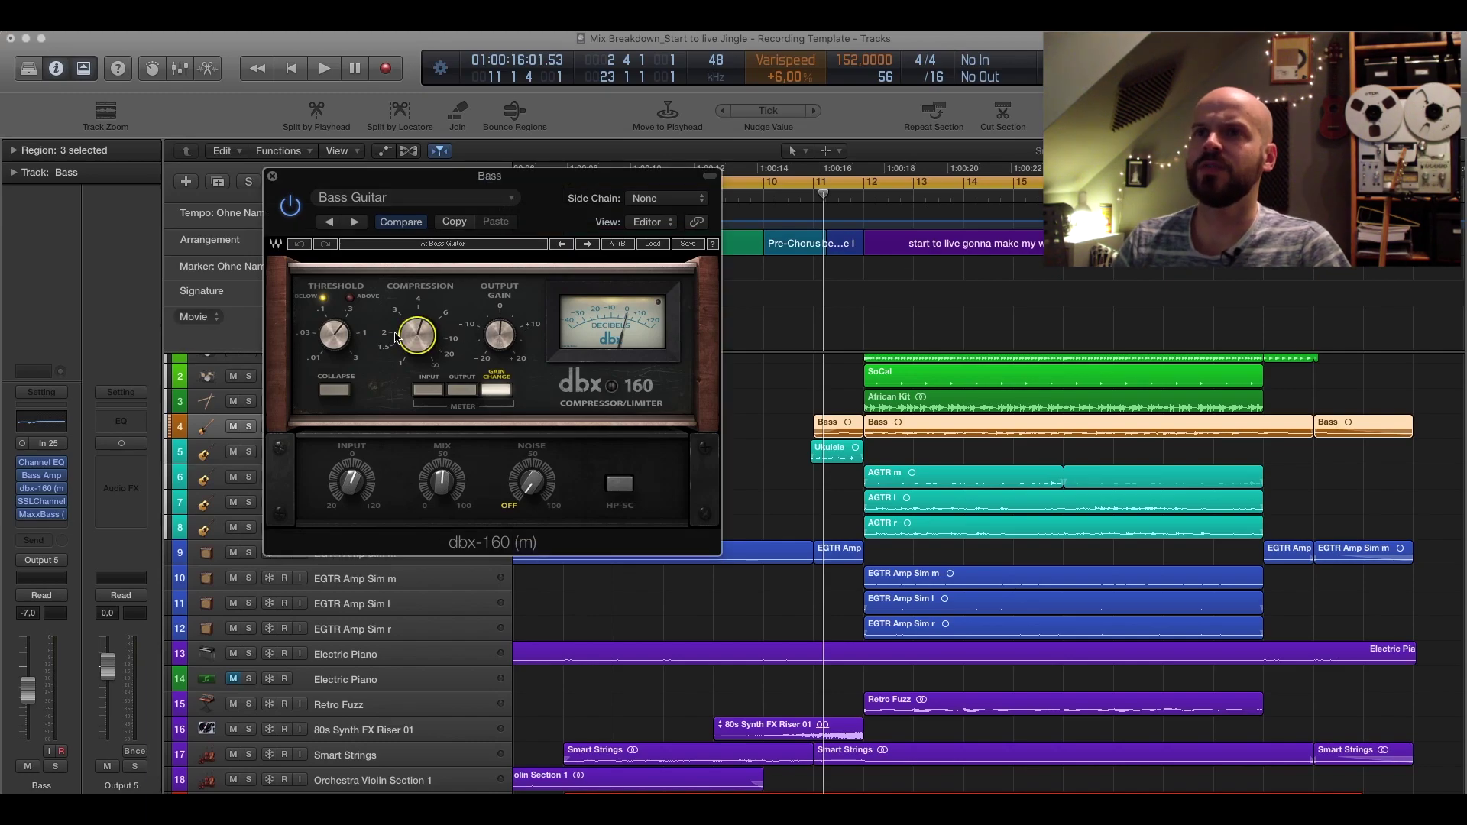
pyautogui.moveTo(418, 344)
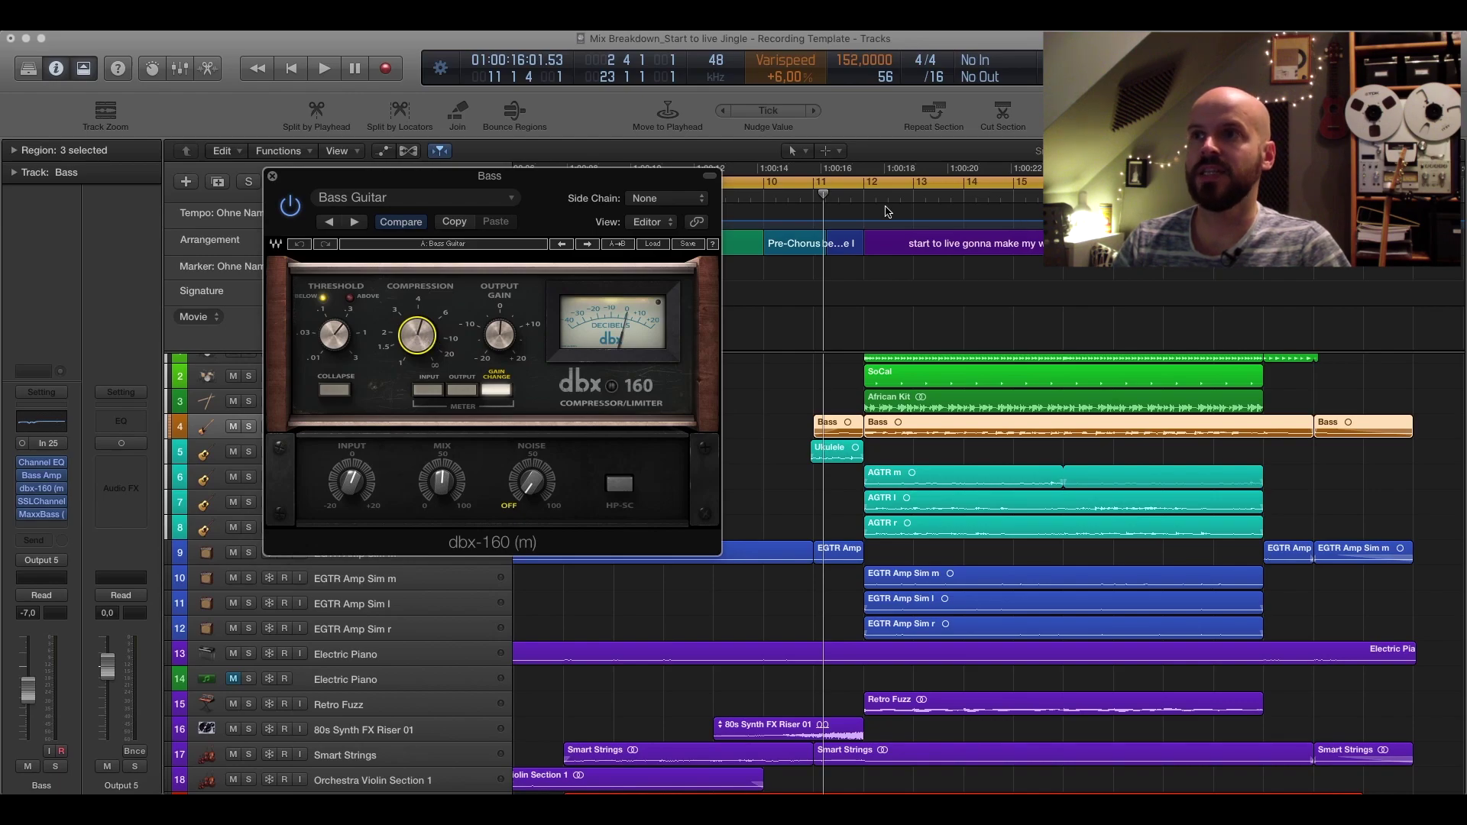
pyautogui.press('space')
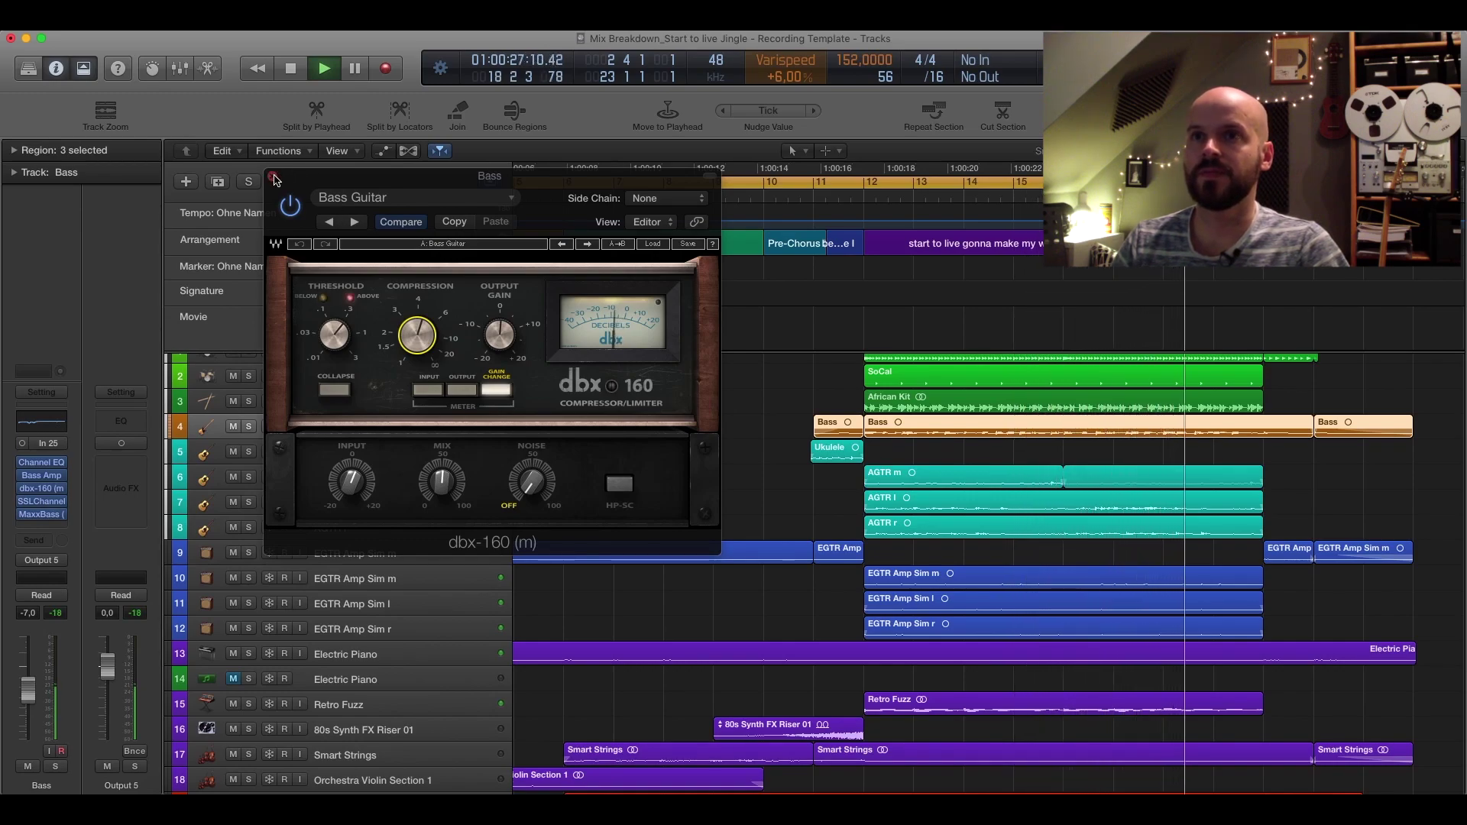
pyautogui.press('space')
# Step: Review the Bass SSLChannel E-Channel EQ and dynamics, then drag the playhead back to bar 11
pyautogui.click(273, 179)
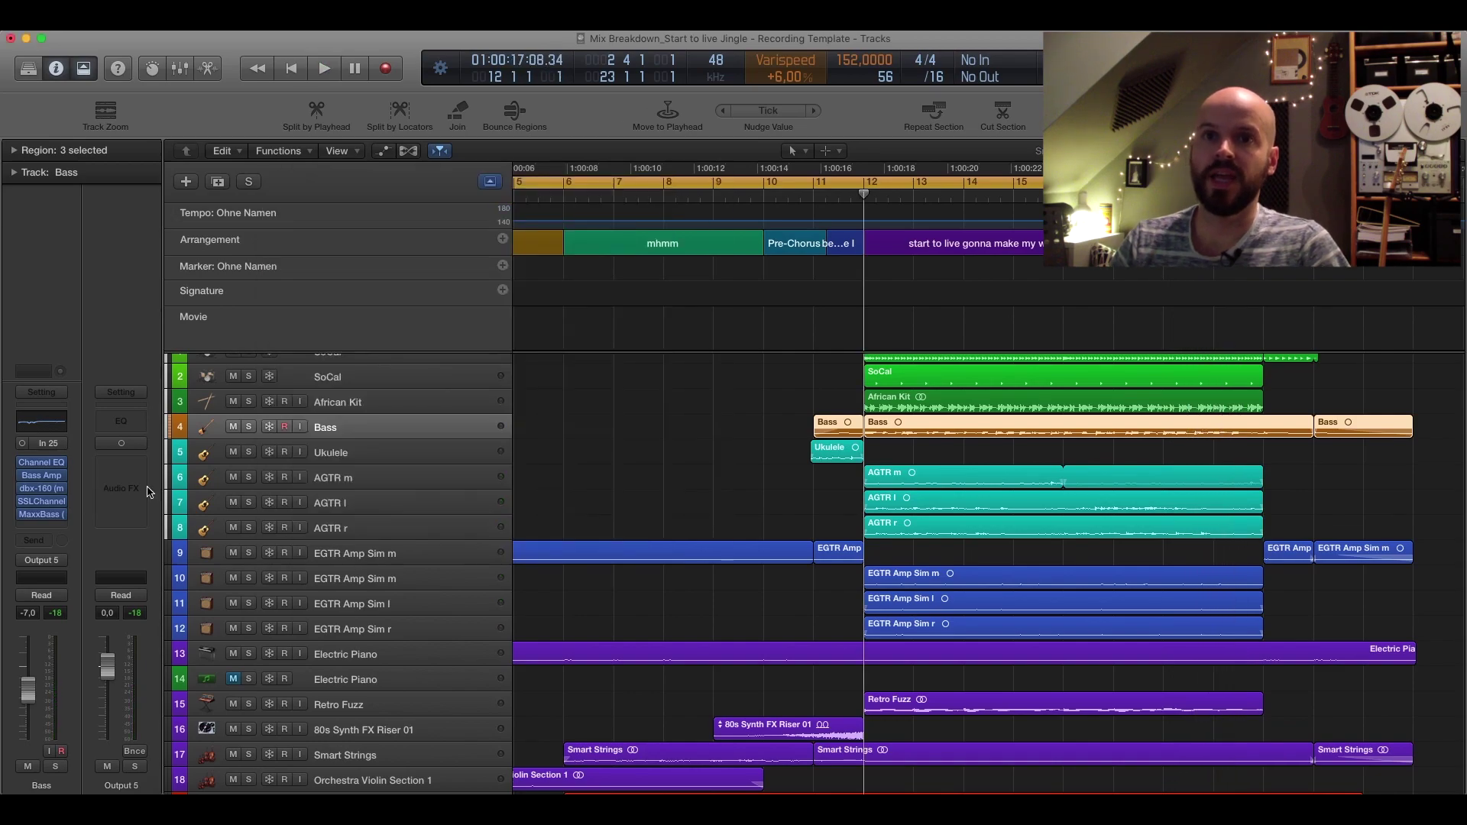
pyautogui.click(41, 504)
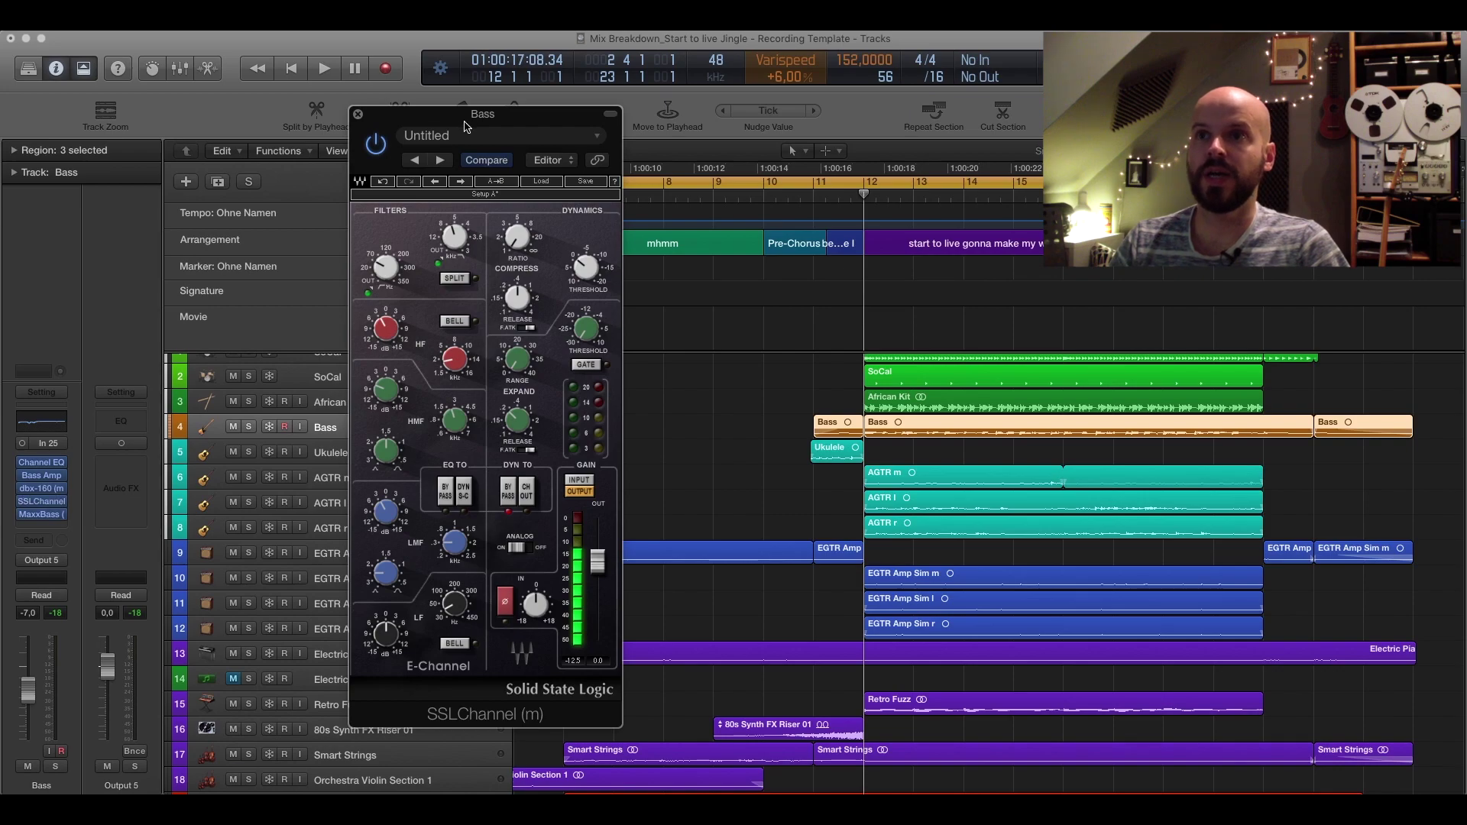
pyautogui.moveTo(465, 125); pyautogui.dragTo(491, 117)
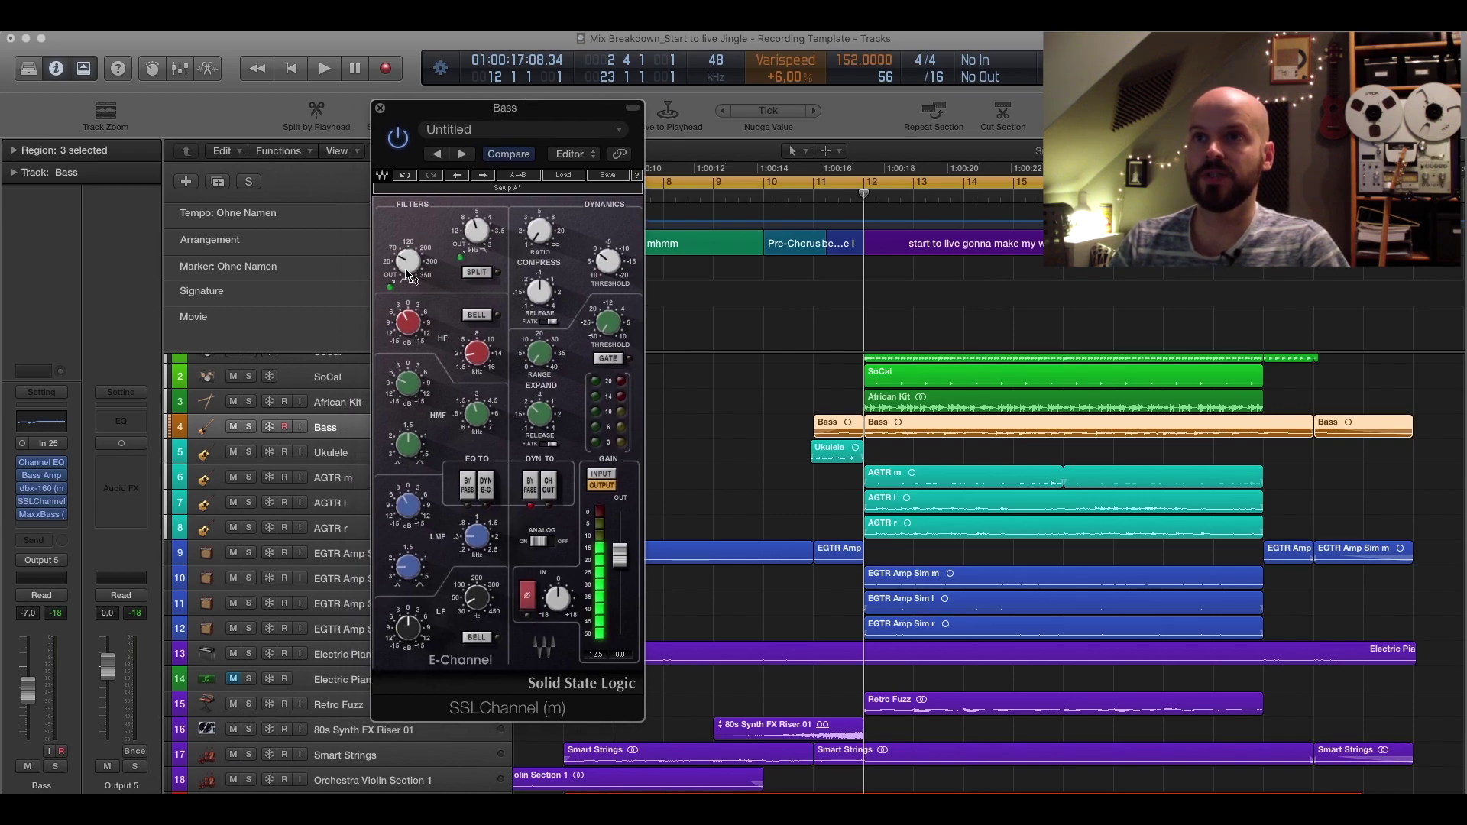
pyautogui.moveTo(408, 260)
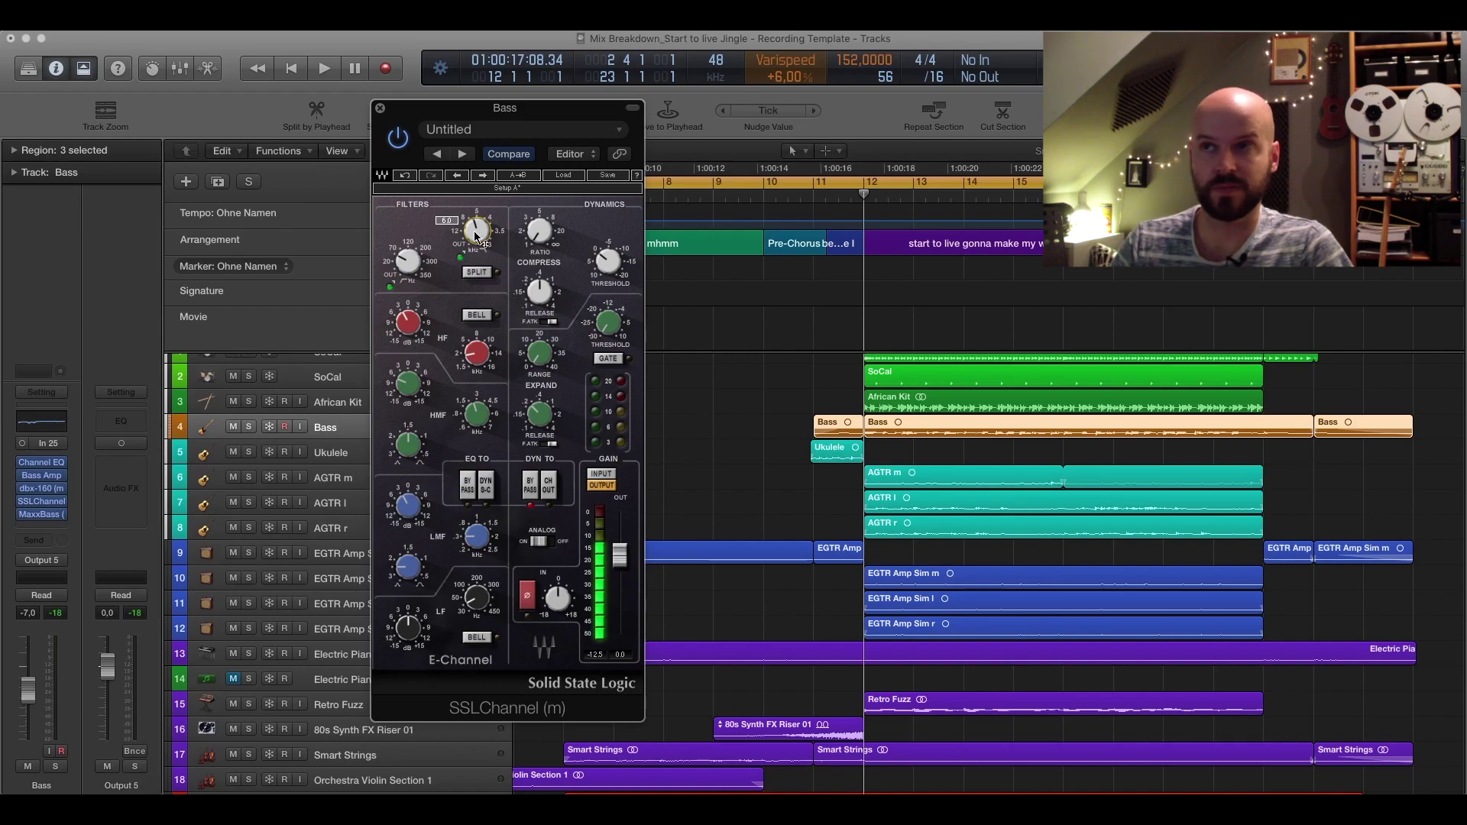
pyautogui.moveTo(480, 355)
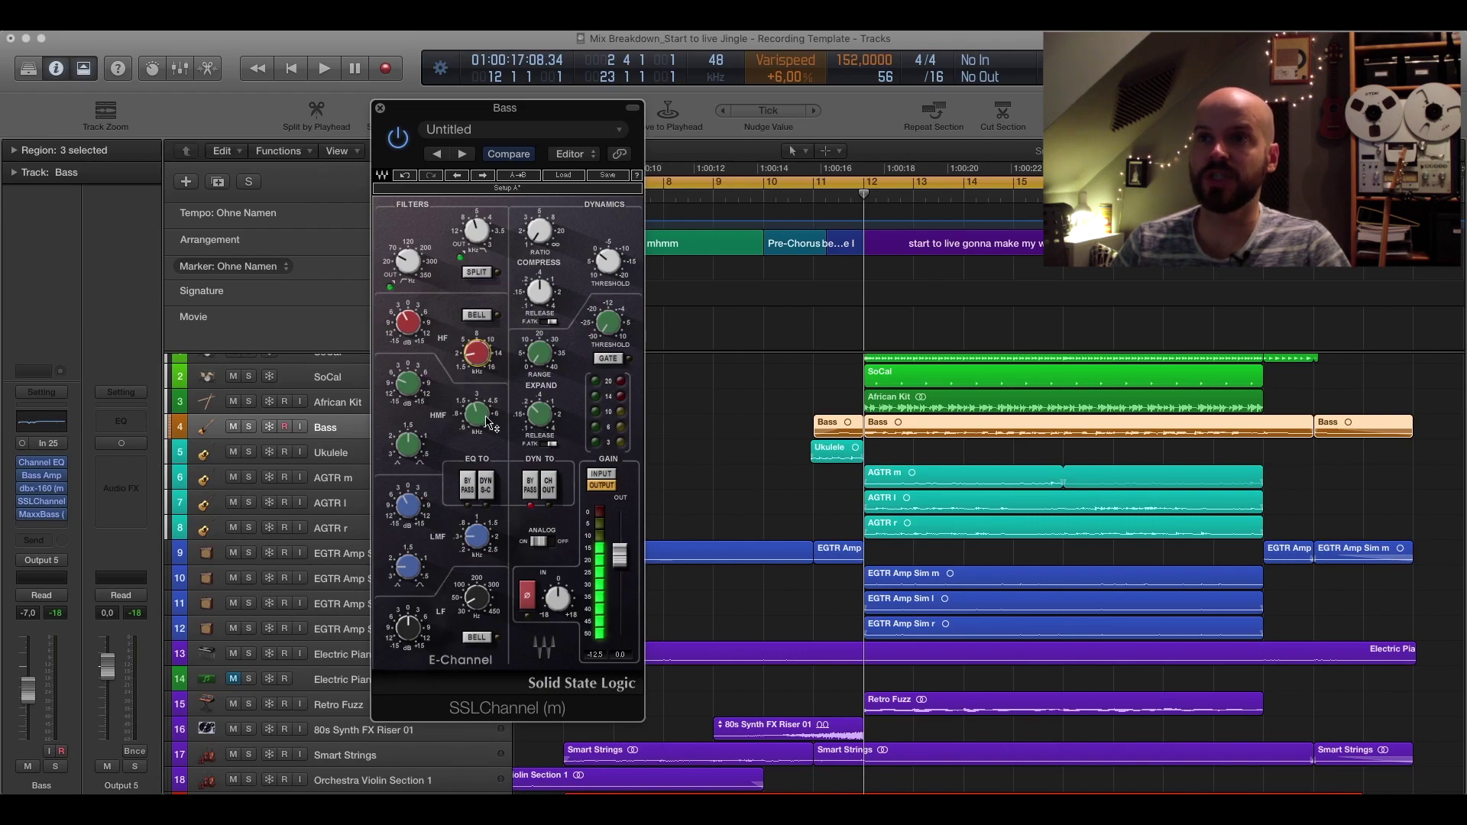
pyautogui.moveTo(477, 415)
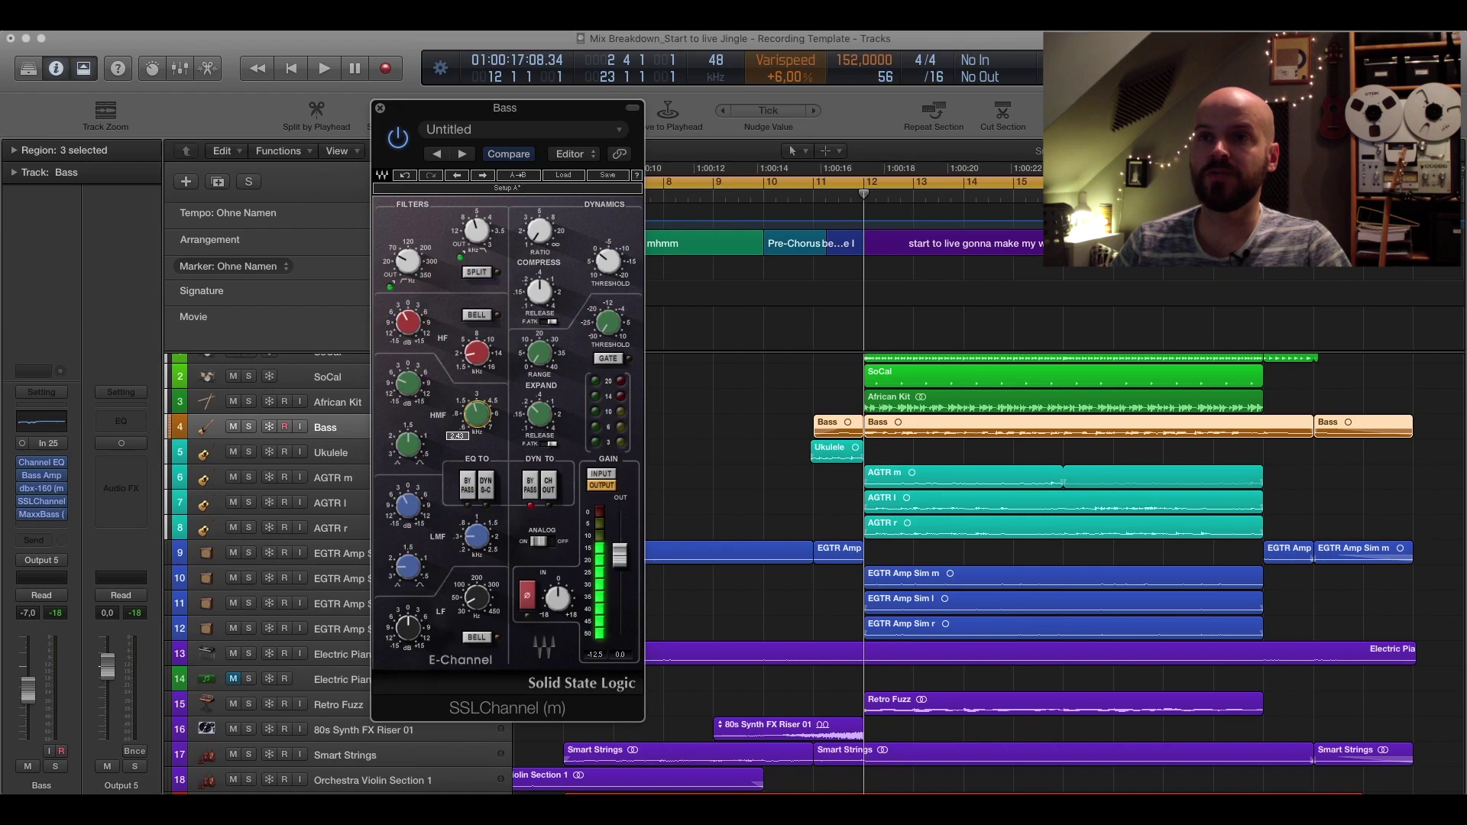
pyautogui.moveTo(478, 537)
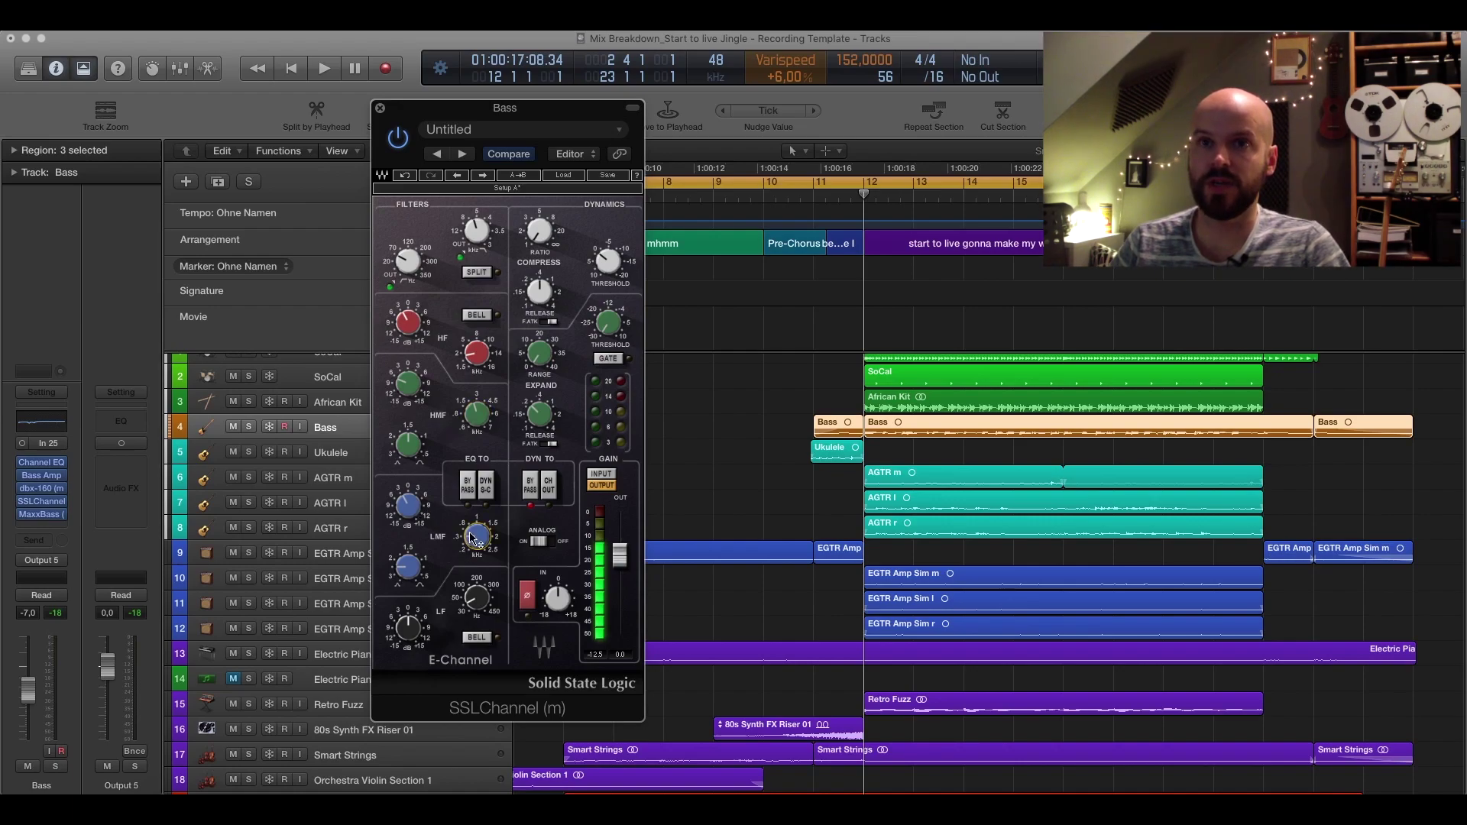
pyautogui.moveTo(44, 467)
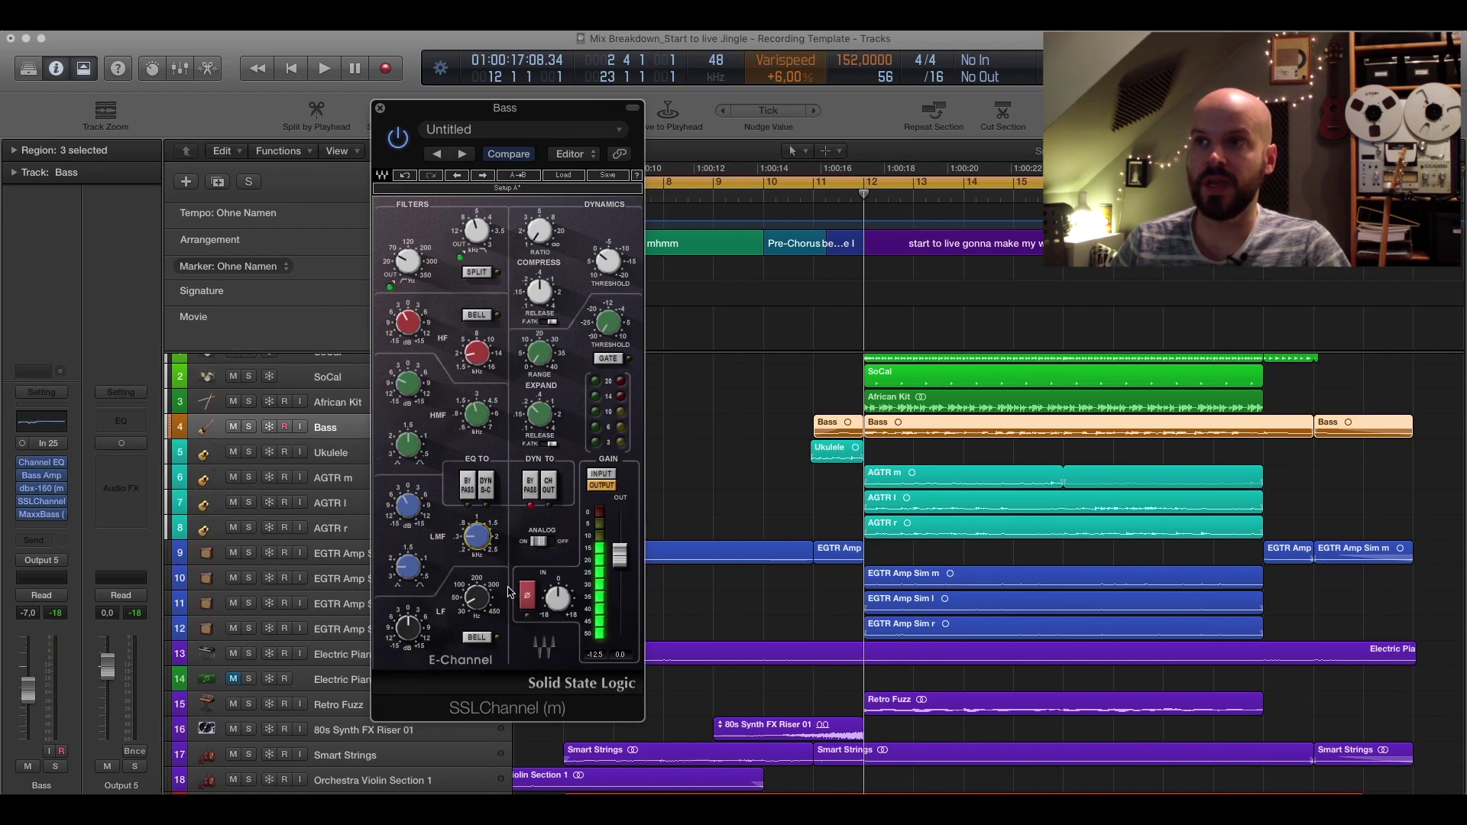
pyautogui.moveTo(865, 193); pyautogui.dragTo(814, 194)
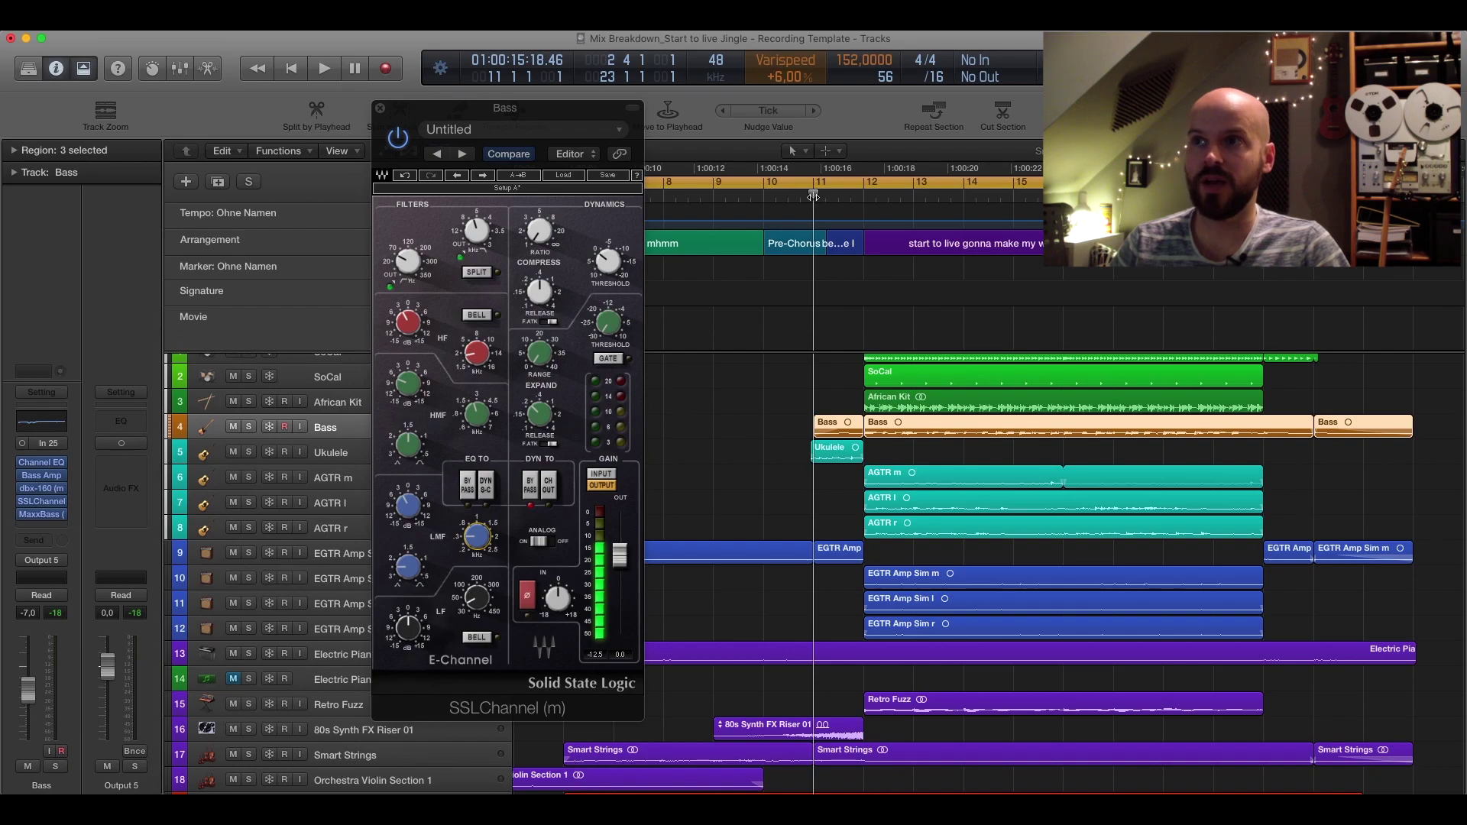
# Step: Play from bar 11 with SSLChannel bypassed, then re-enabled, and stop
pyautogui.press('space')
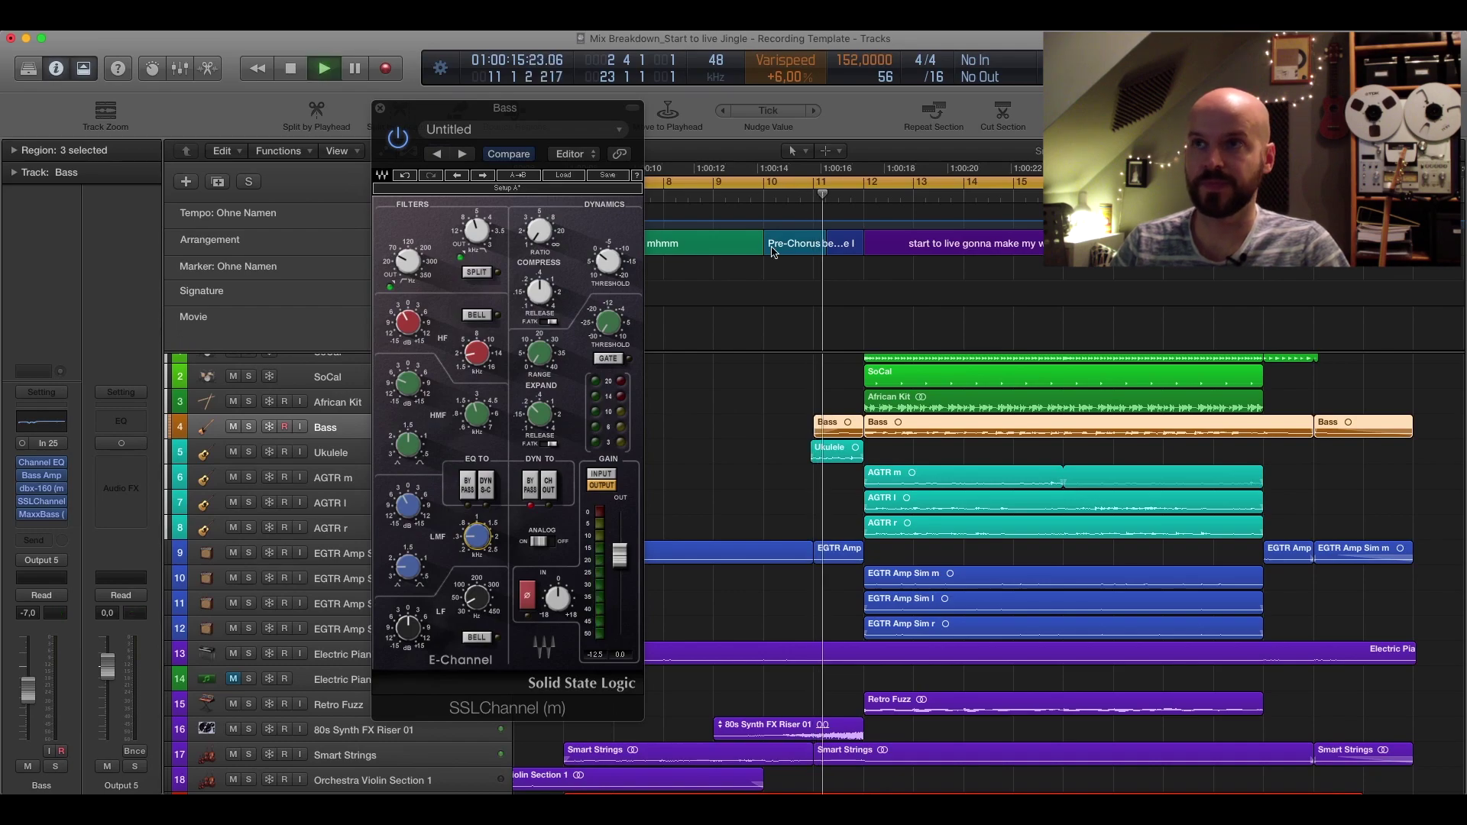
pyautogui.click(398, 141)
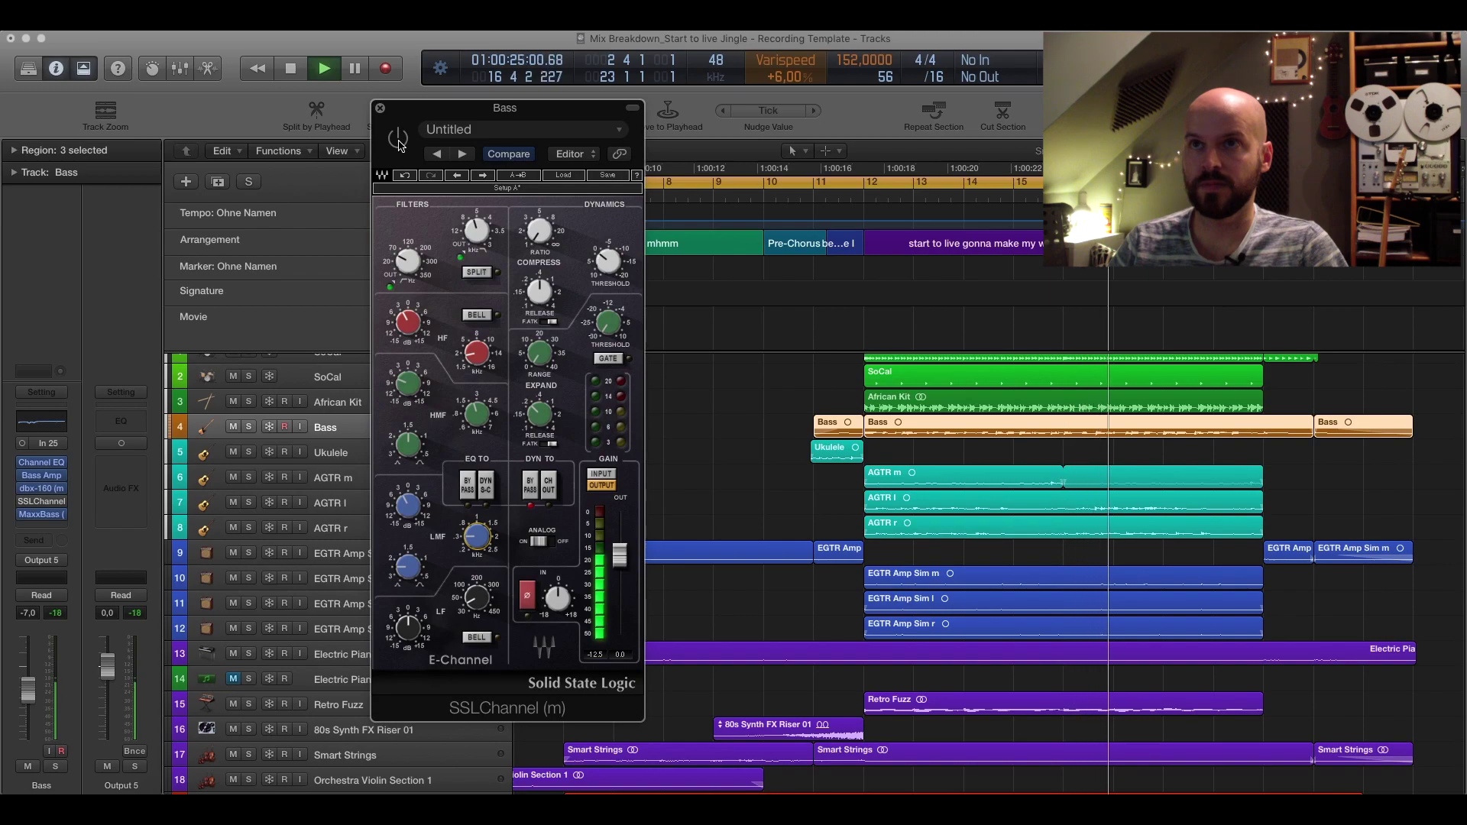
pyautogui.click(398, 141)
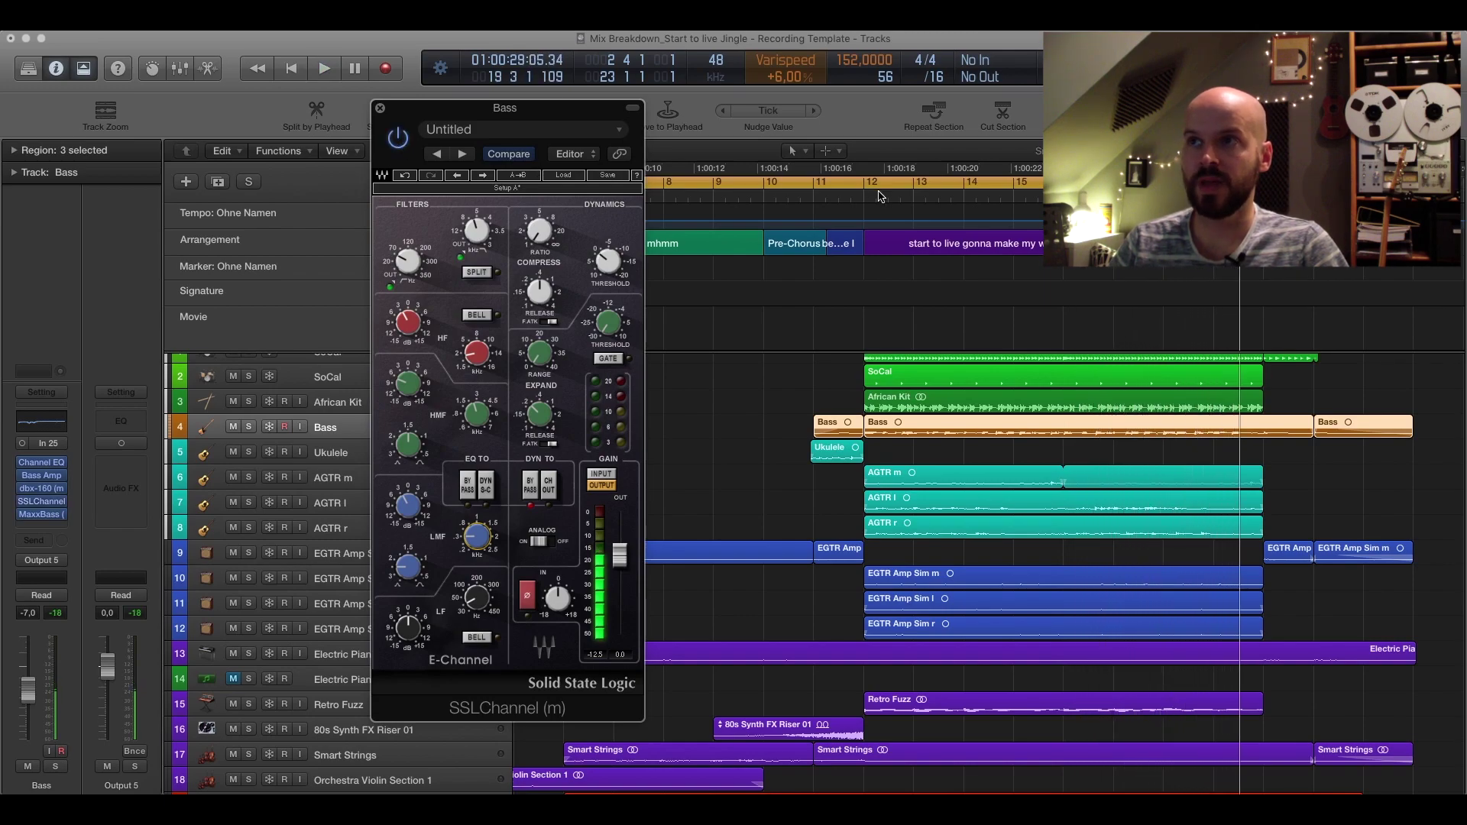
pyautogui.press('space')
# Step: Replay the bass from bar 3, jump ahead to bar 11, then stop
pyautogui.click(42, 456)
pyautogui.moveTo(24, 477)
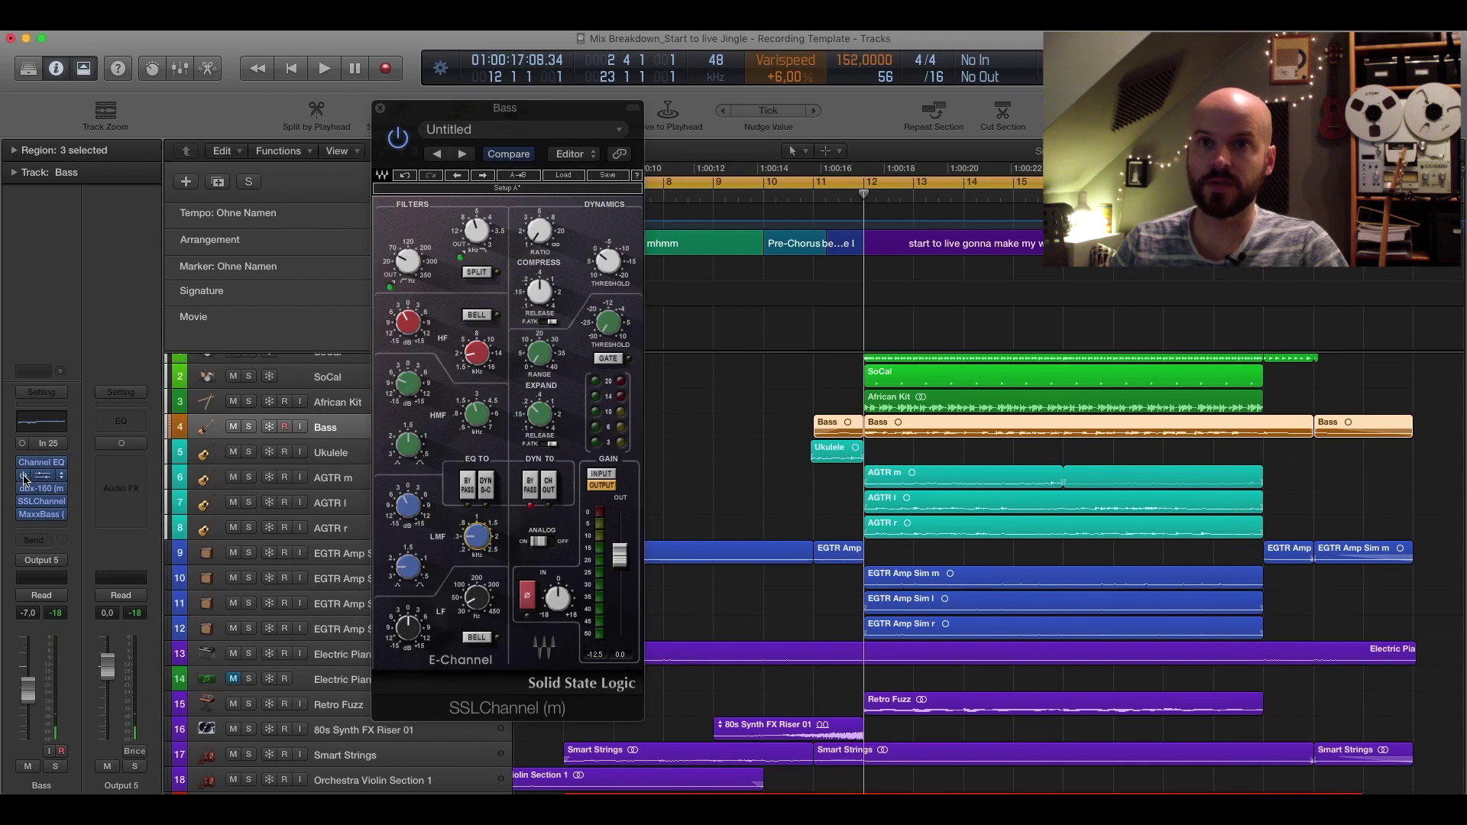
pyautogui.press('space')
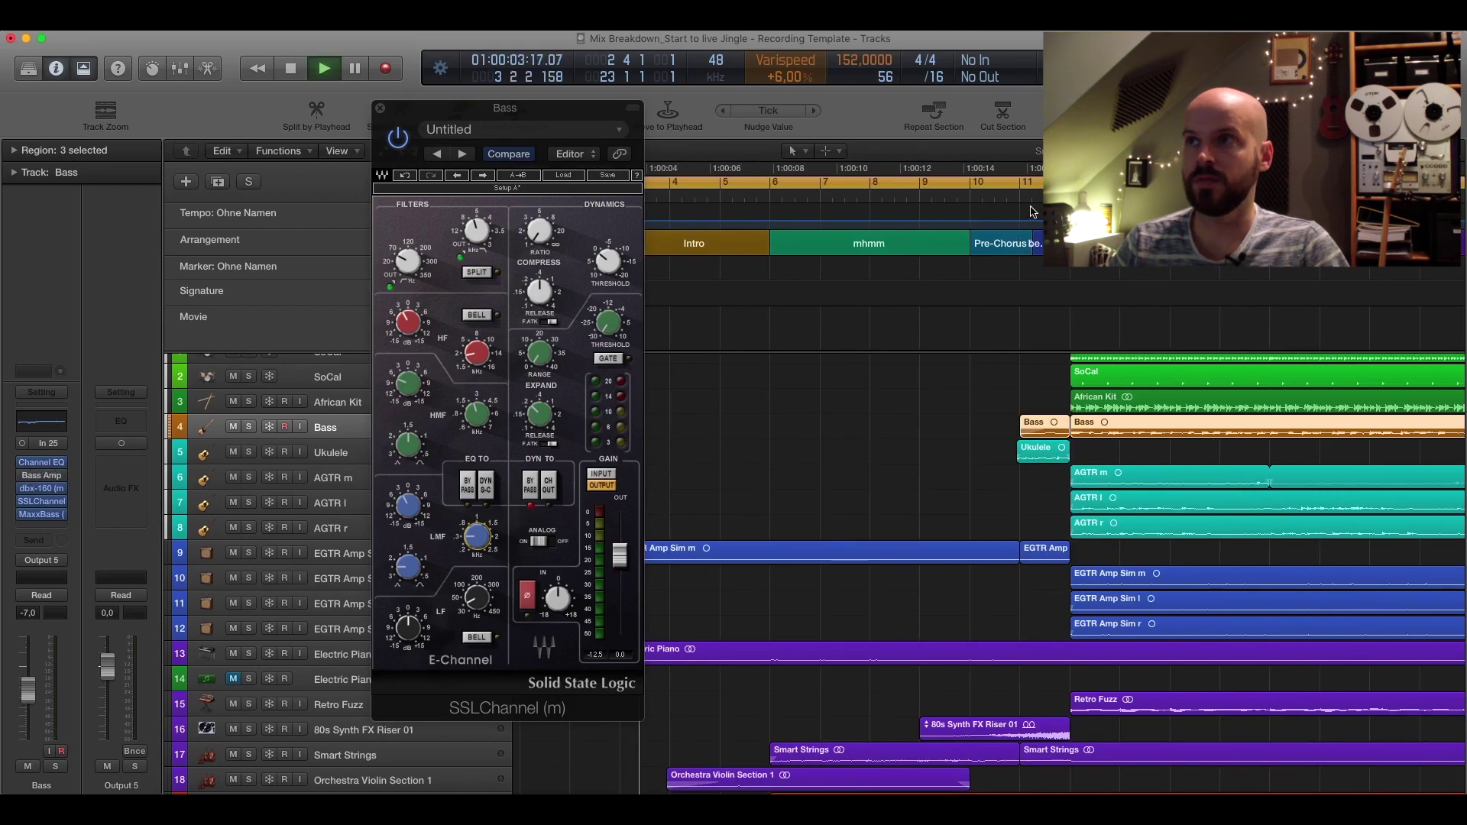
pyautogui.click(1032, 195)
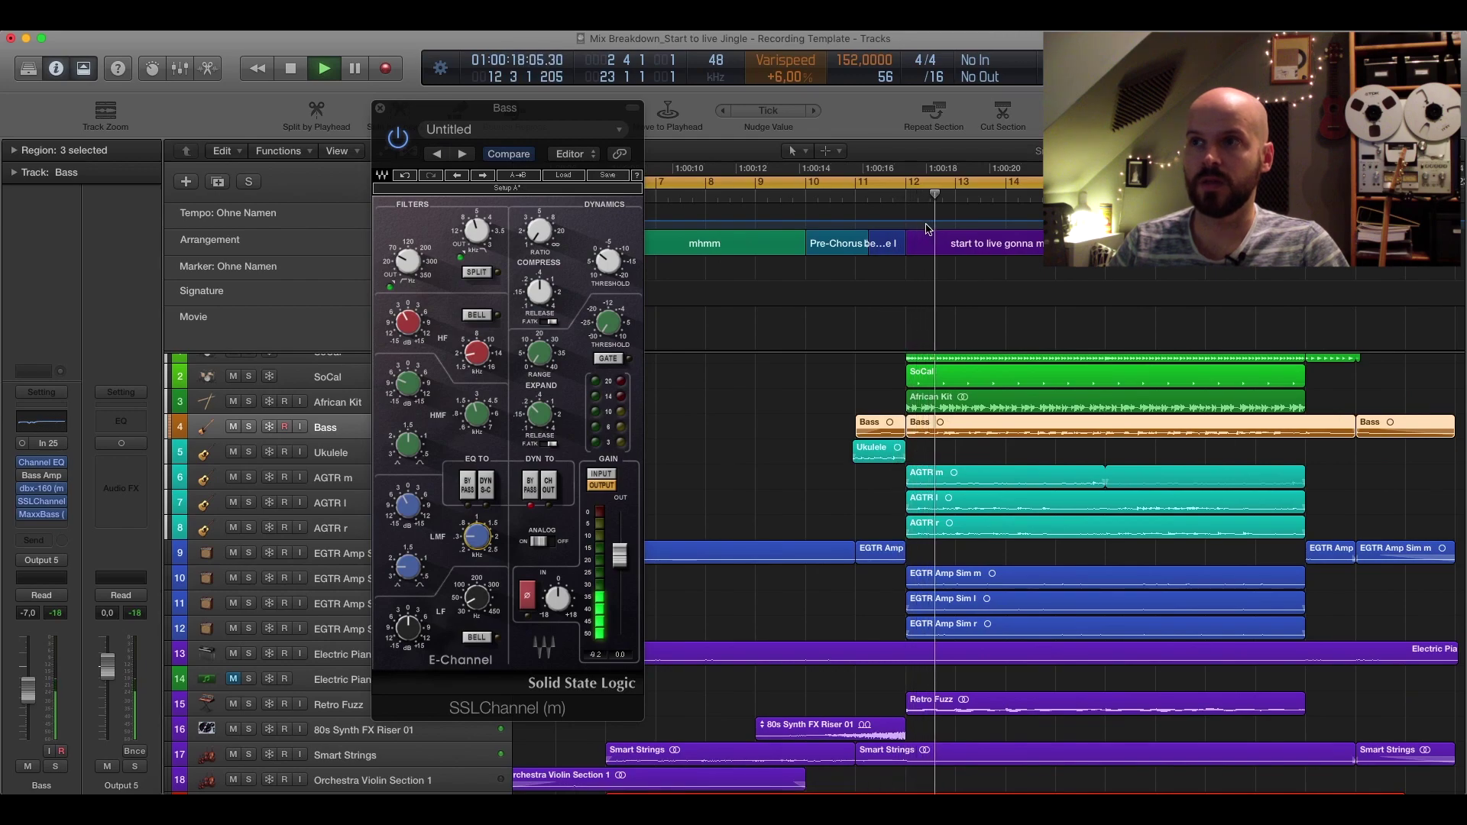
pyautogui.moveTo(25, 477)
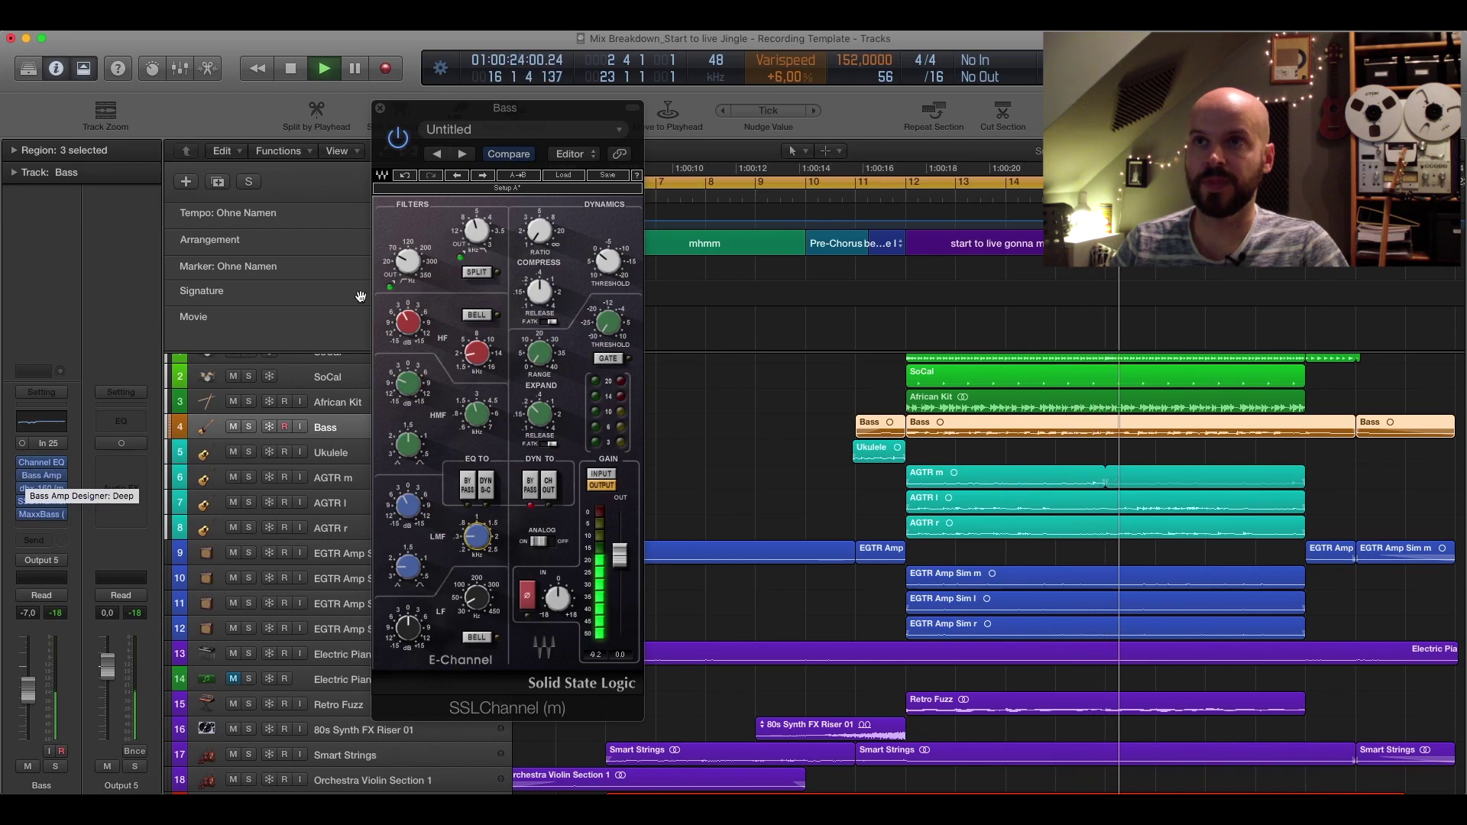
pyautogui.press('space')
# Step: Close SSLChannel, open the Bass MaxxBass plugin, and set the playhead just before bar 12
pyautogui.click(380, 109)
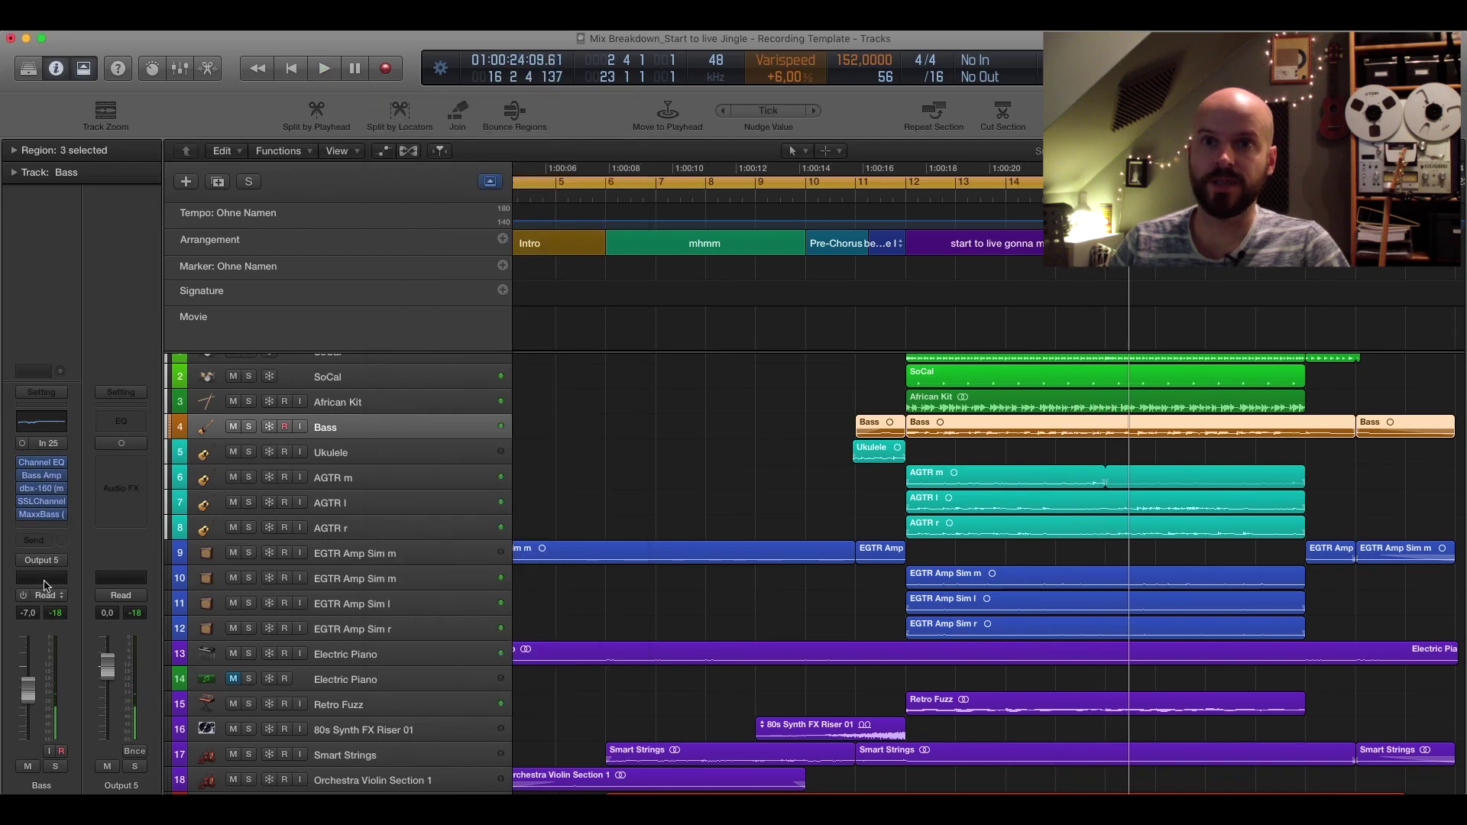
pyautogui.click(41, 514)
pyautogui.moveTo(174, 71); pyautogui.dragTo(501, 232)
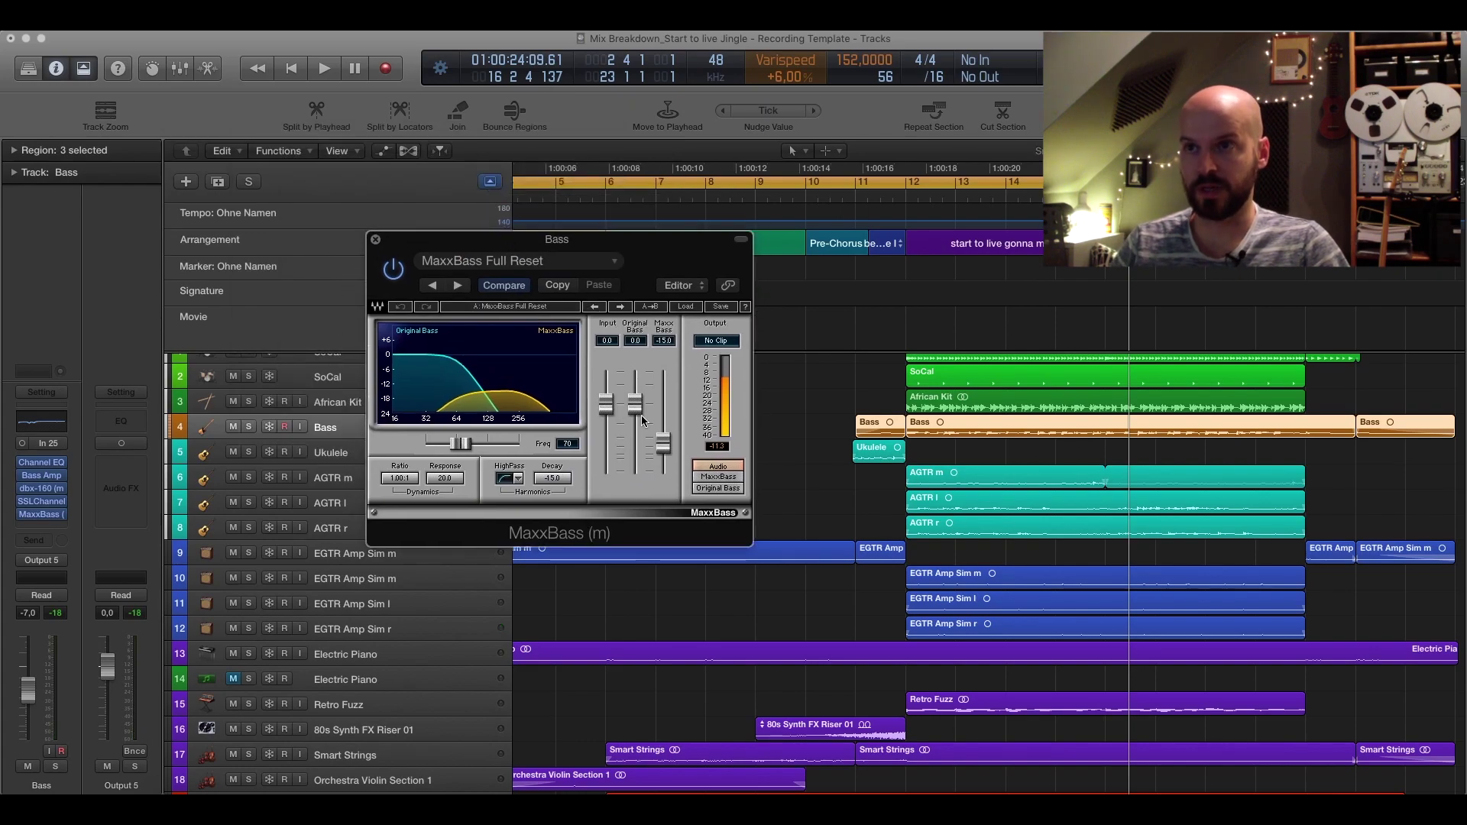
pyautogui.click(913, 199)
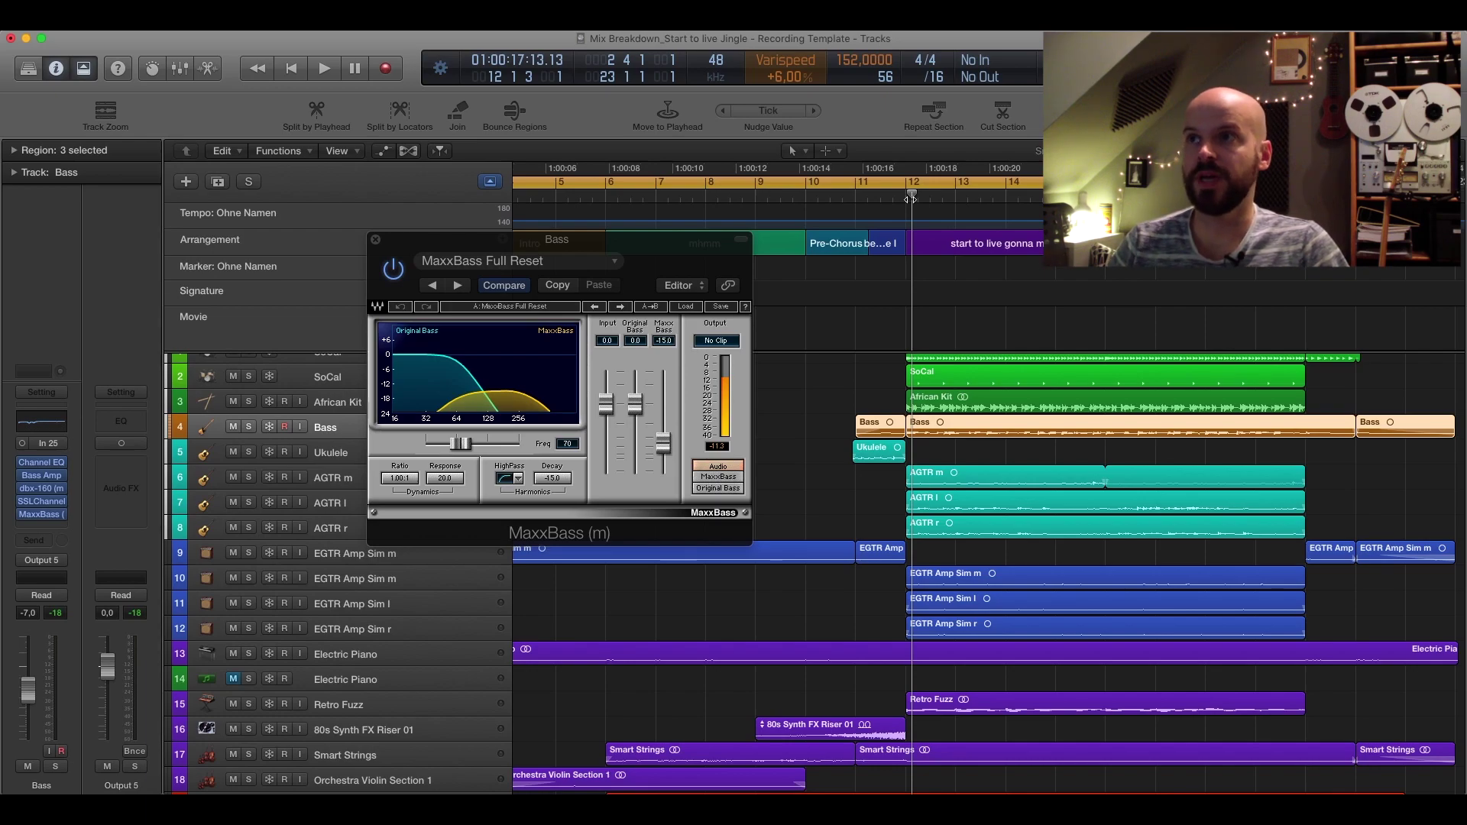
pyautogui.moveTo(910, 200)
pyautogui.mouseDown()
pyautogui.moveTo(892, 197)
pyautogui.moveTo(905, 195)
pyautogui.mouseUp()
# Step: Play the bass with MaxxBass bypassed, then re-enabled, and stop
pyautogui.press('space')
pyautogui.click(392, 272)
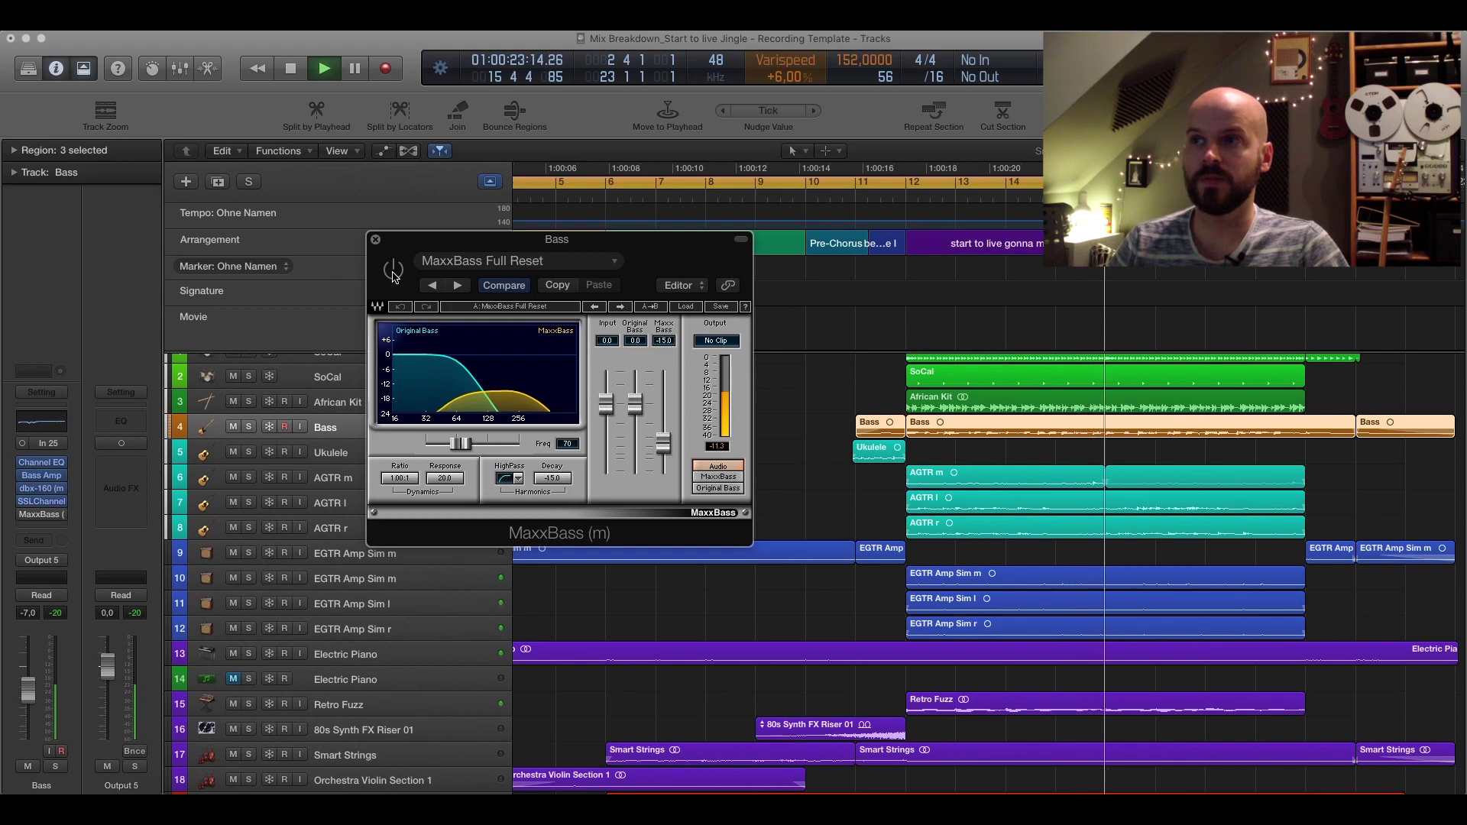
pyautogui.click(393, 272)
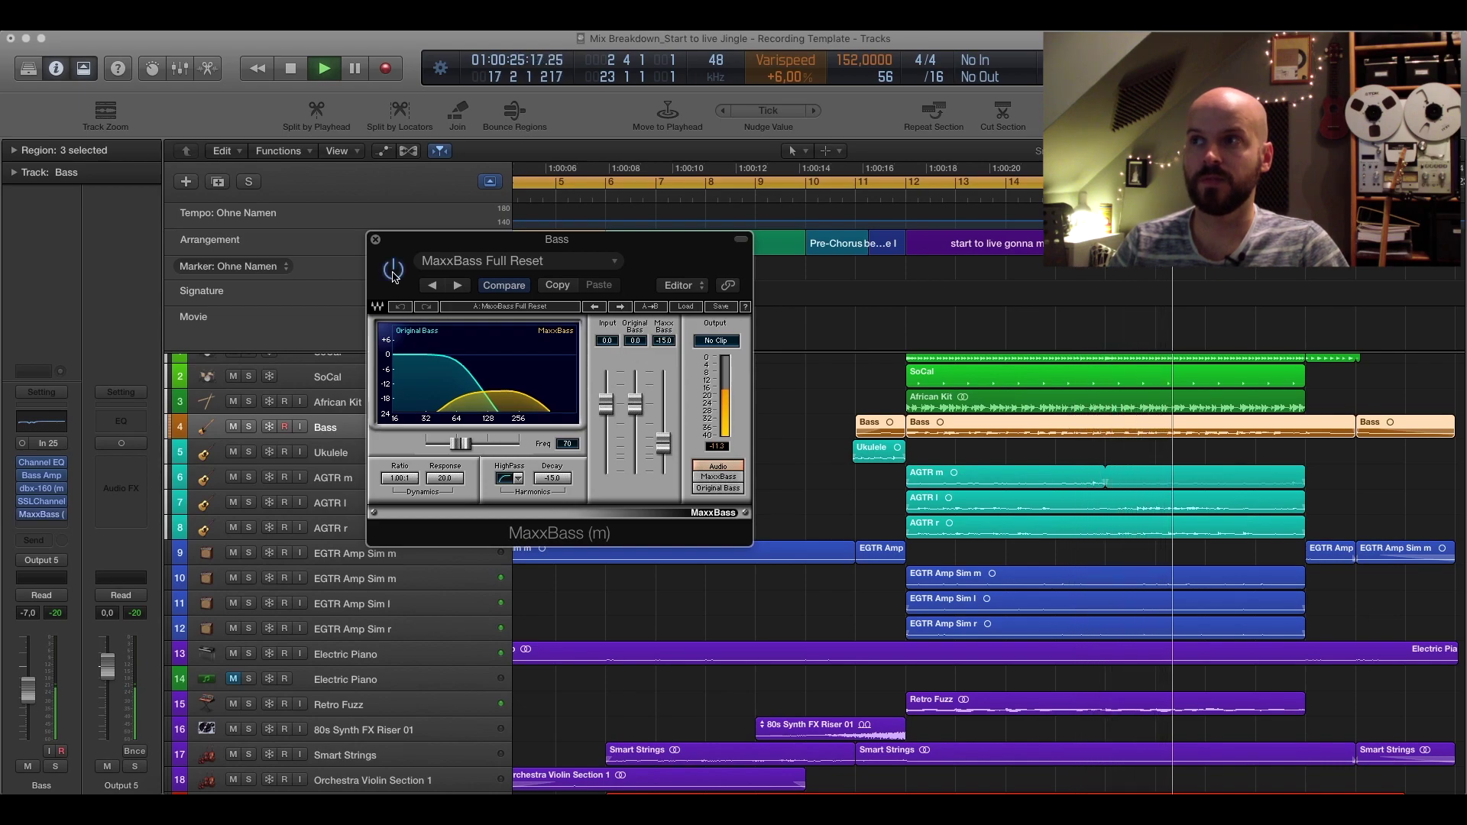
pyautogui.press('space')
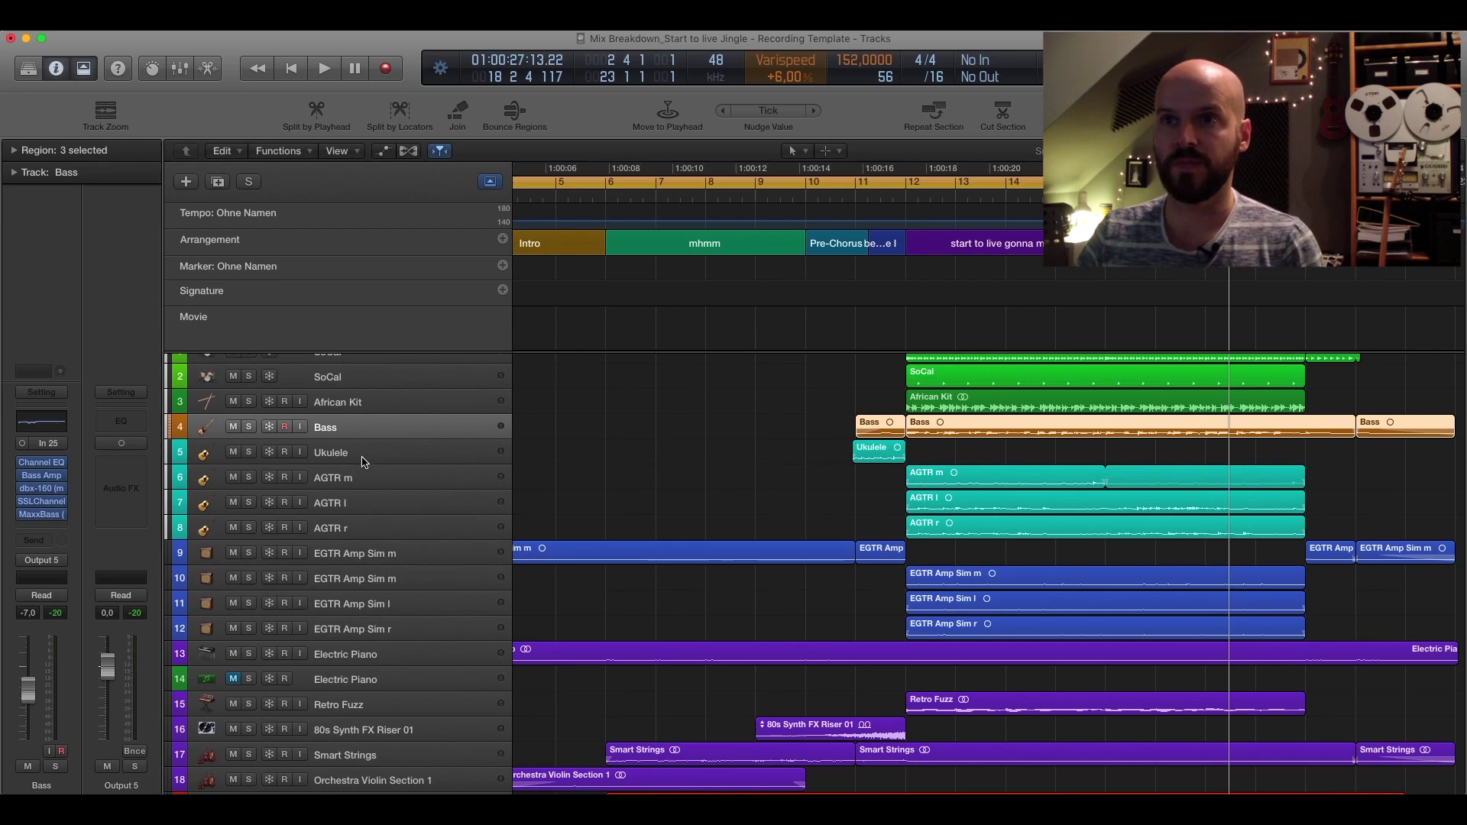
# Step: Select the Ukulele track, place the playhead near bar 11, and extend the cycle end to 12 3 1 1
pyautogui.click(364, 457)
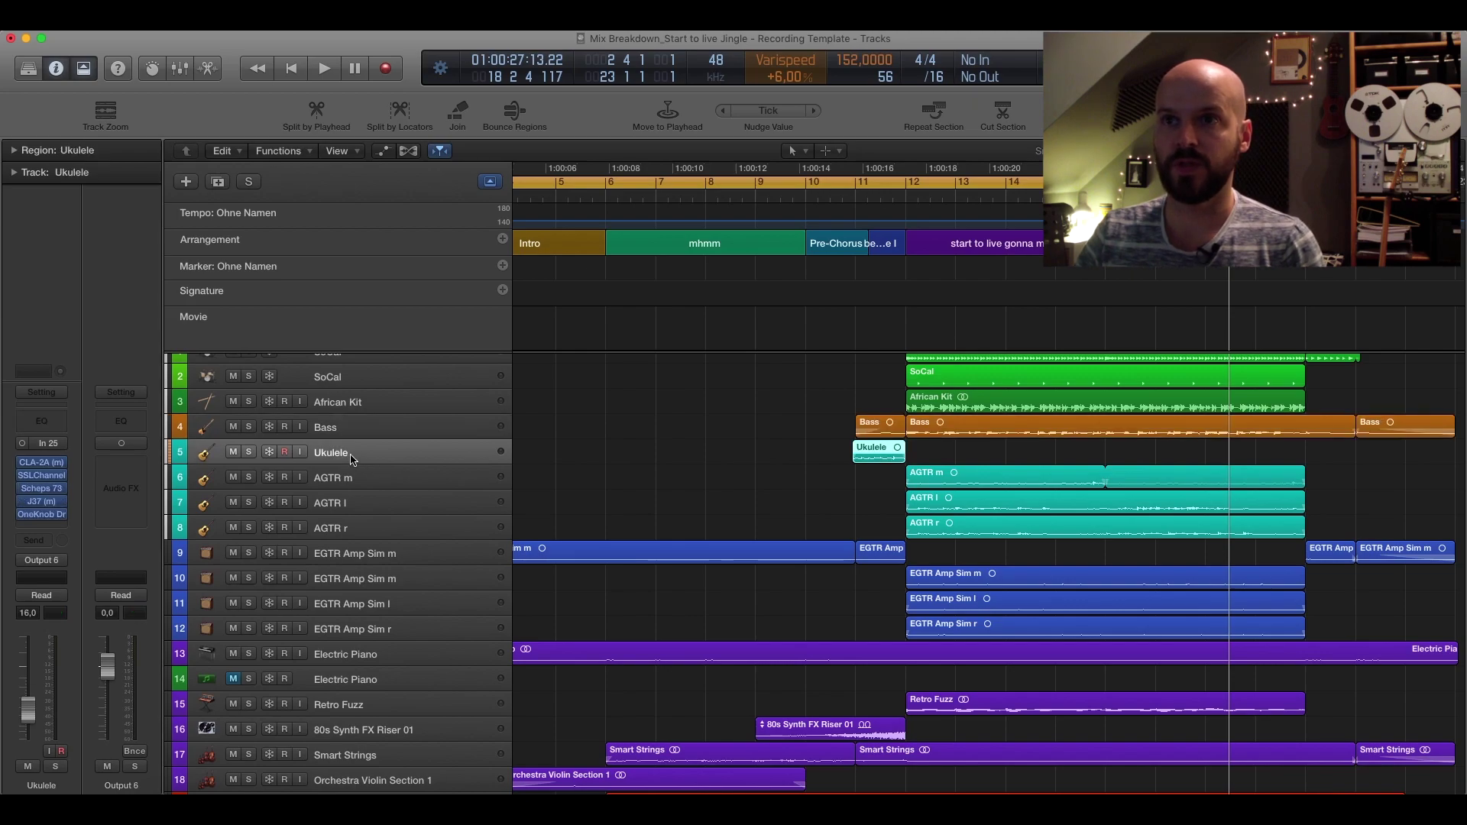
pyautogui.moveTo(878, 198); pyautogui.dragTo(812, 182)
pyautogui.click(847, 184)
pyautogui.moveTo(906, 182); pyautogui.dragTo(930, 182)
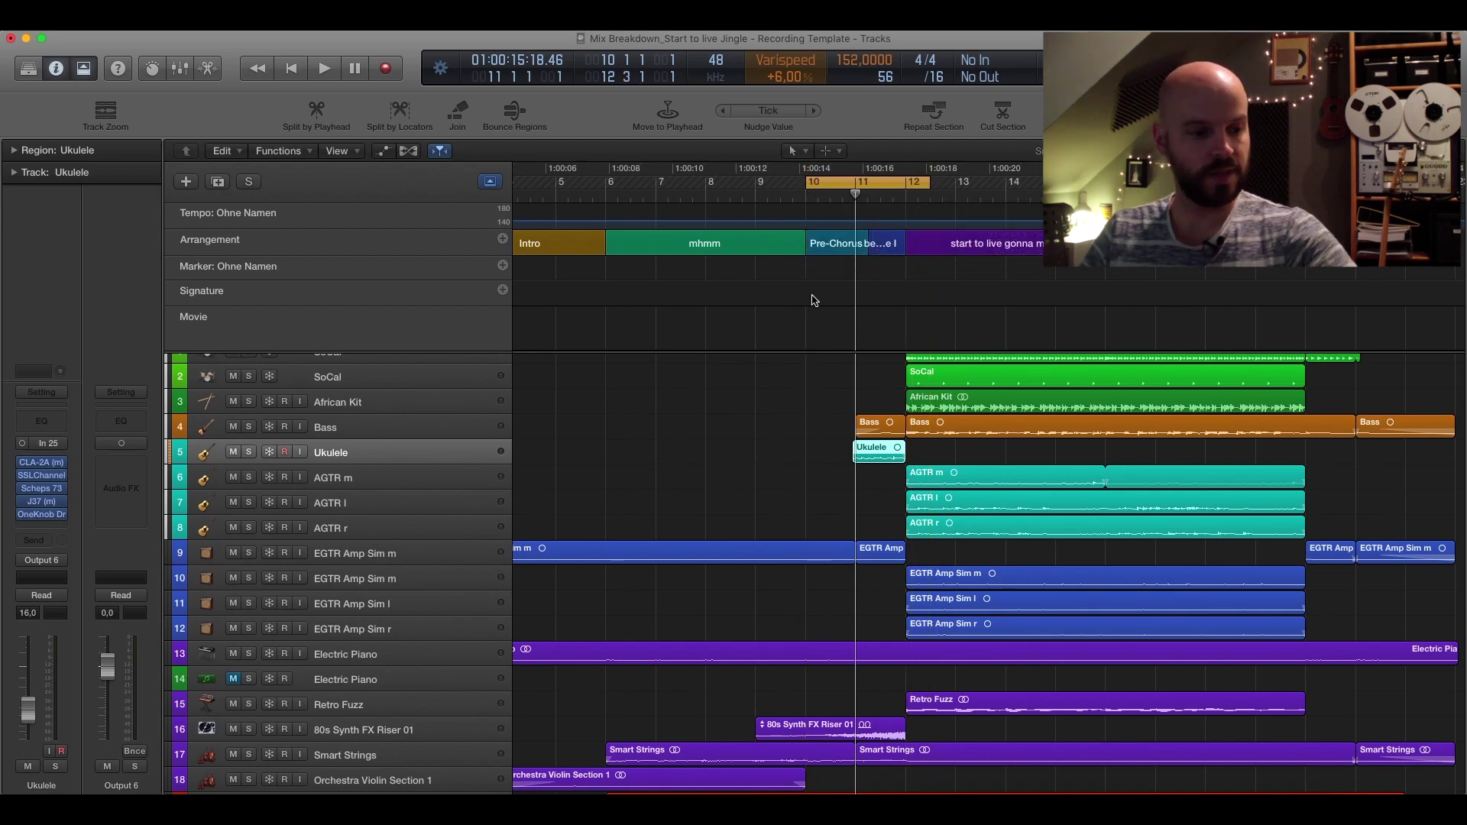
# Step: Audition the loop, move the cycle start to 10 4 1 1, and open OneKnob Driver
pyautogui.press('space')
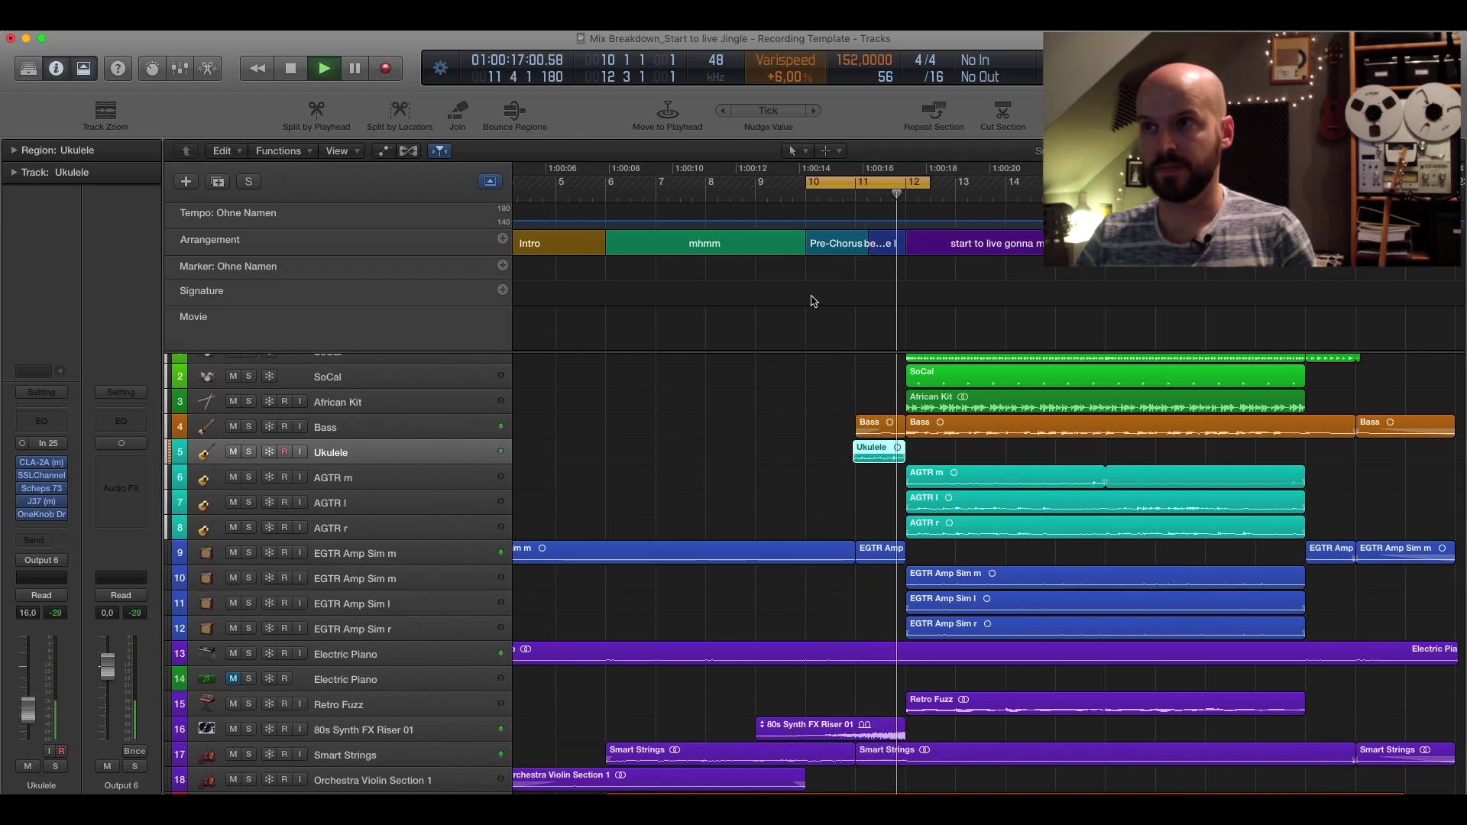
pyautogui.press('space')
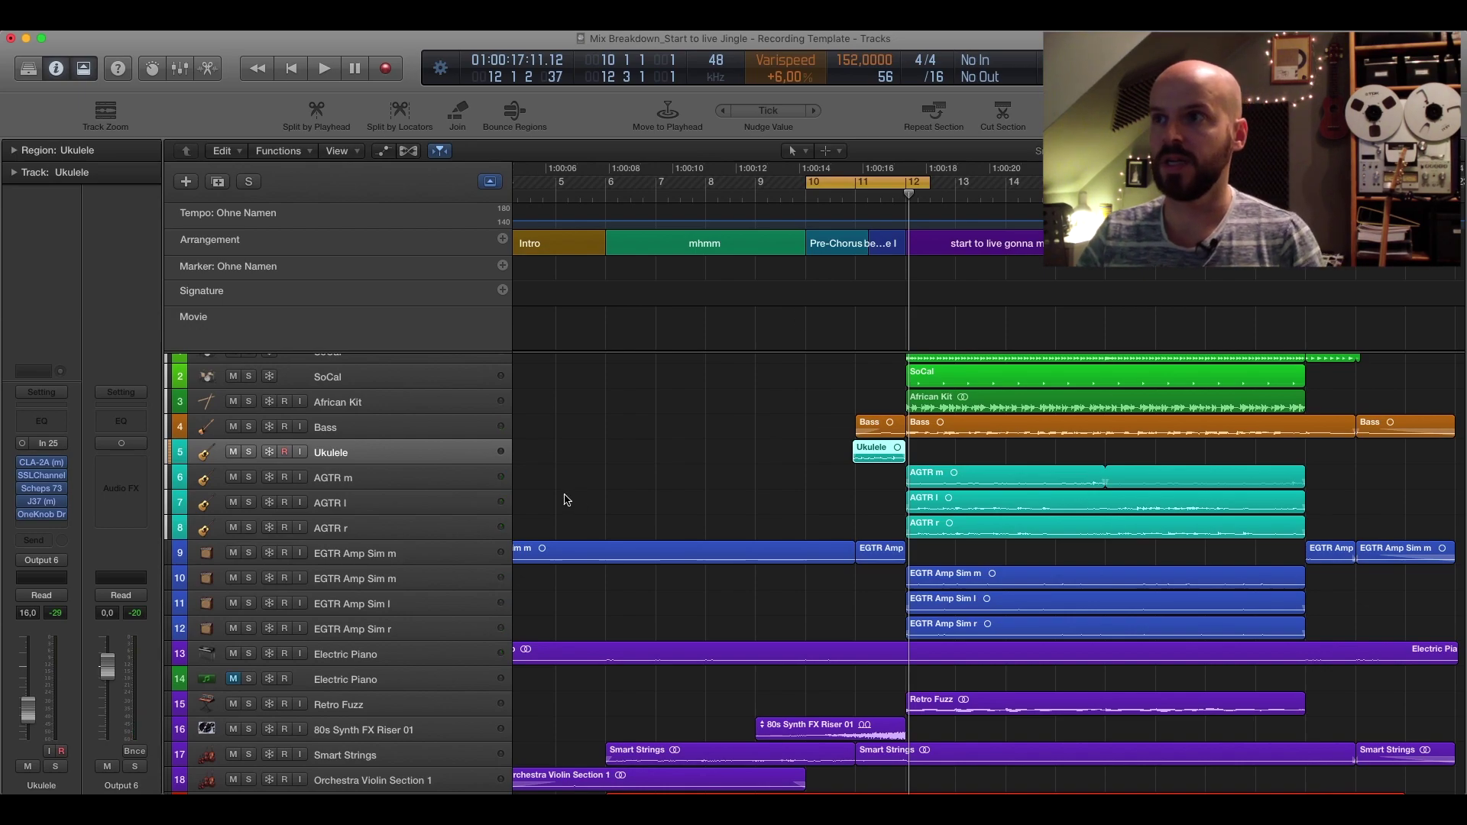
pyautogui.press('space')
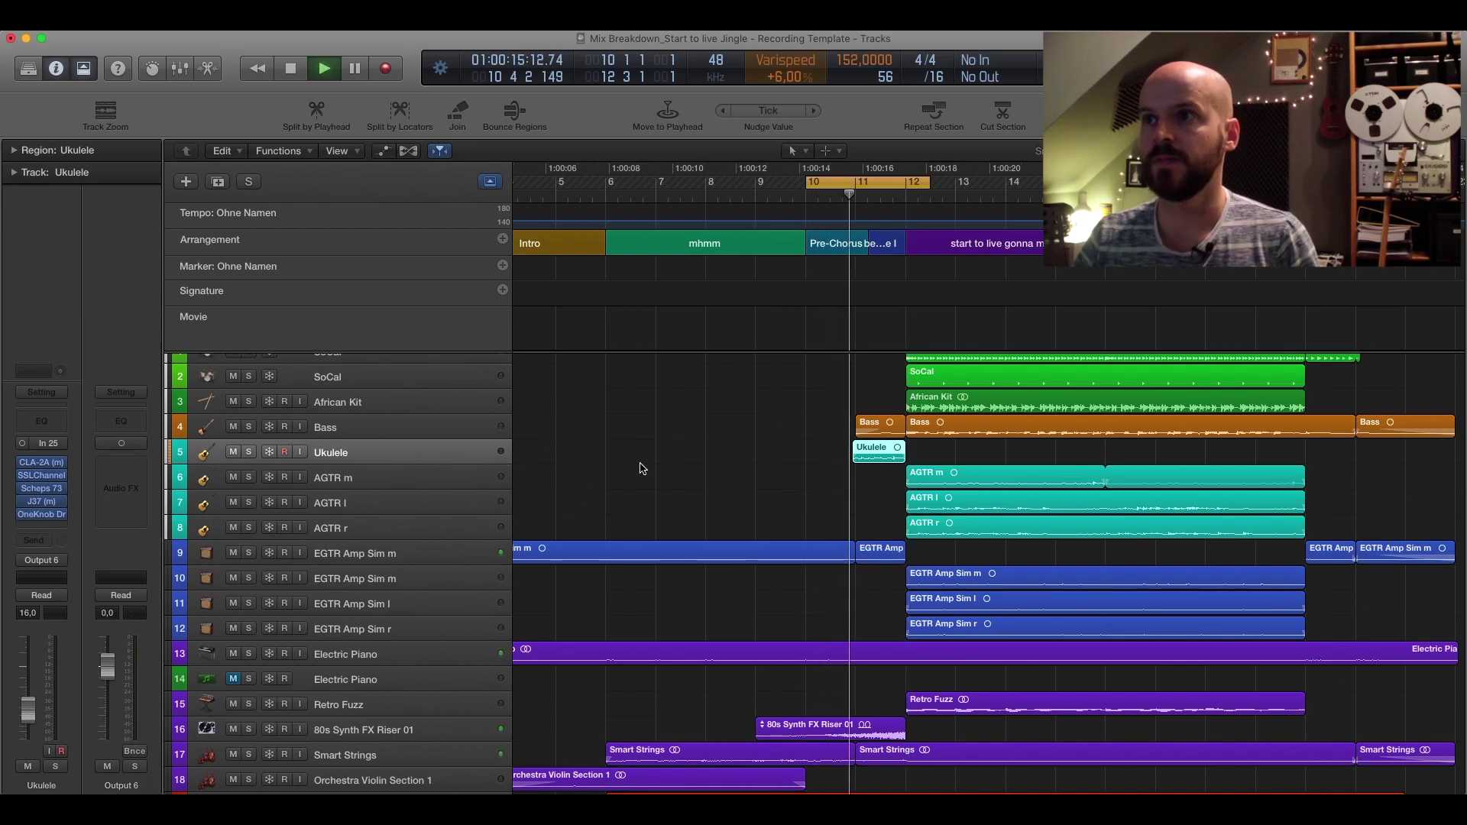
pyautogui.press('space')
pyautogui.moveTo(806, 185); pyautogui.dragTo(844, 185)
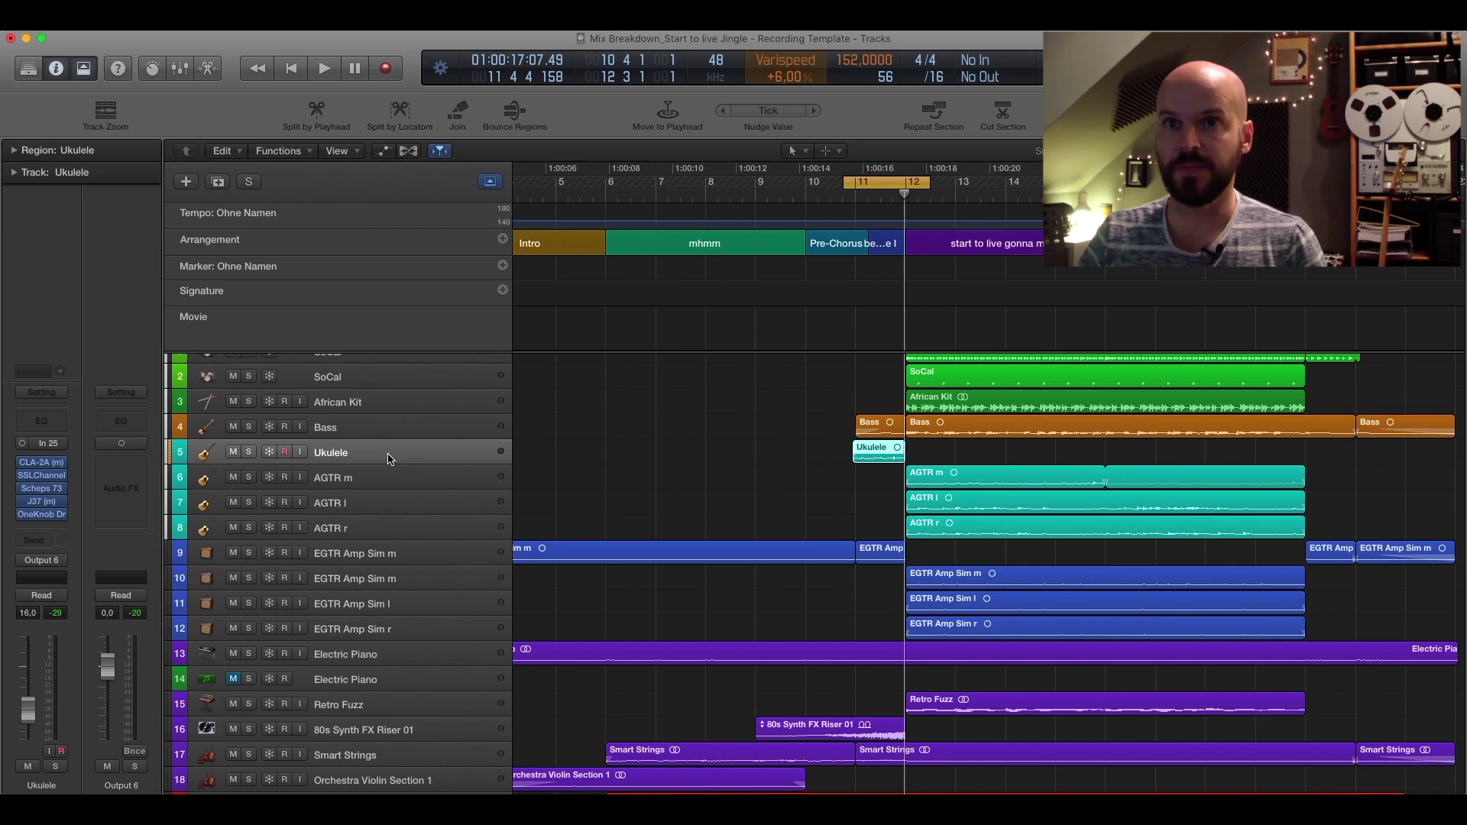
pyautogui.click(42, 515)
# Step: Move the OneKnob Driver window aside and compare the ukulele with the Driver bypassed and on
pyautogui.moveTo(175, 84); pyautogui.dragTo(506, 160)
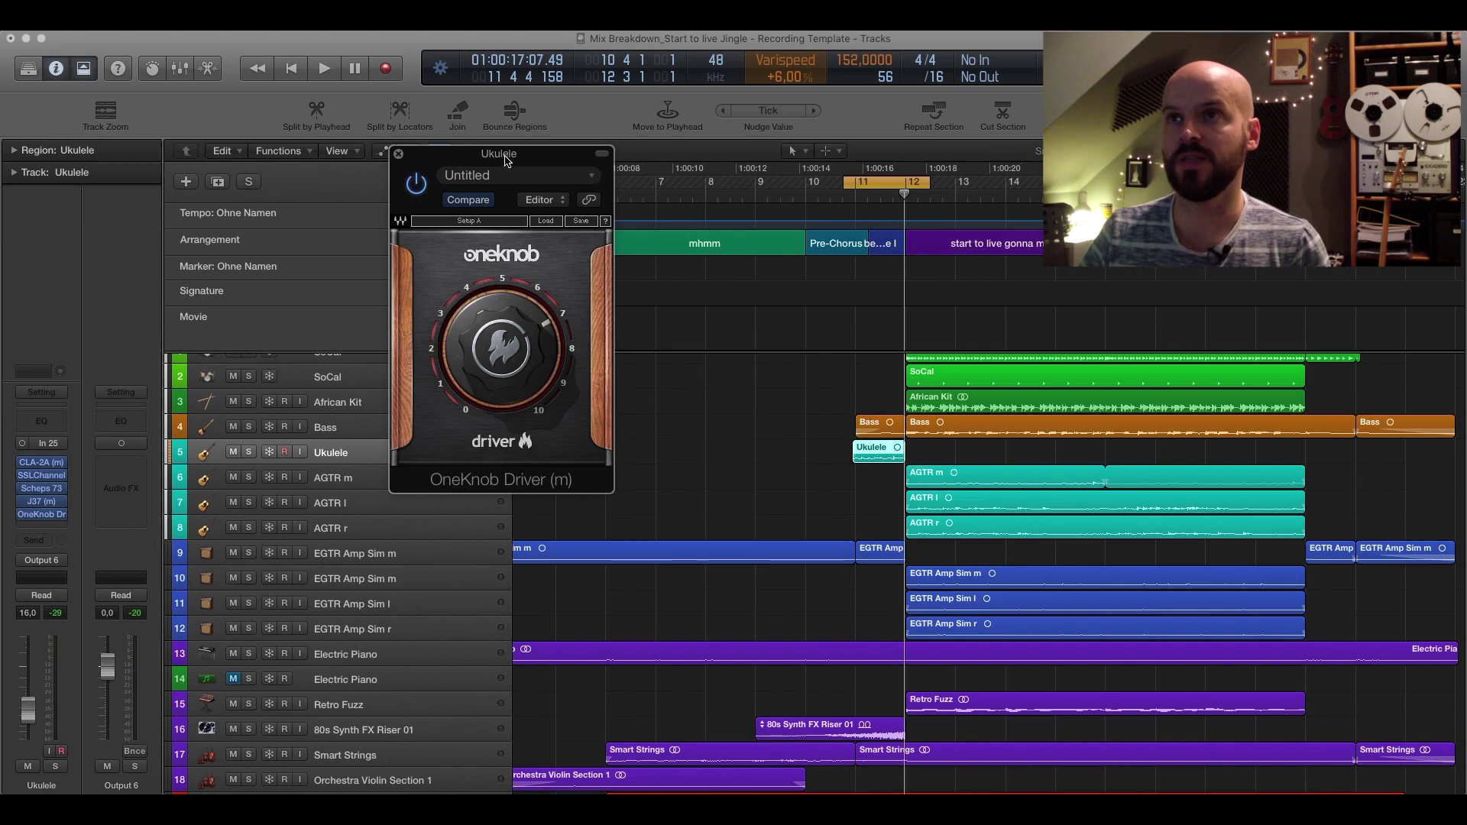
pyautogui.moveTo(507, 162); pyautogui.dragTo(471, 159)
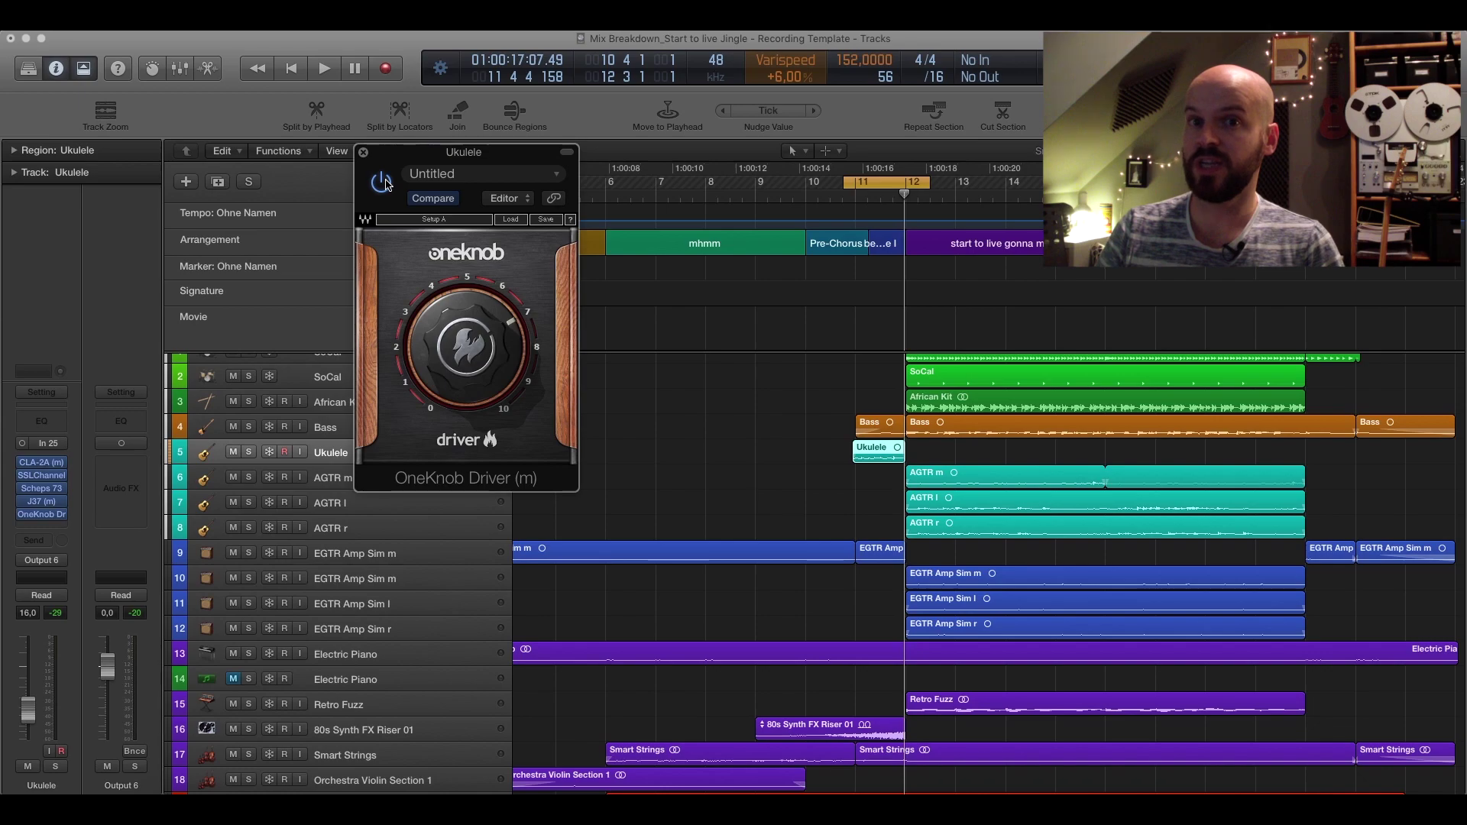
pyautogui.press('space')
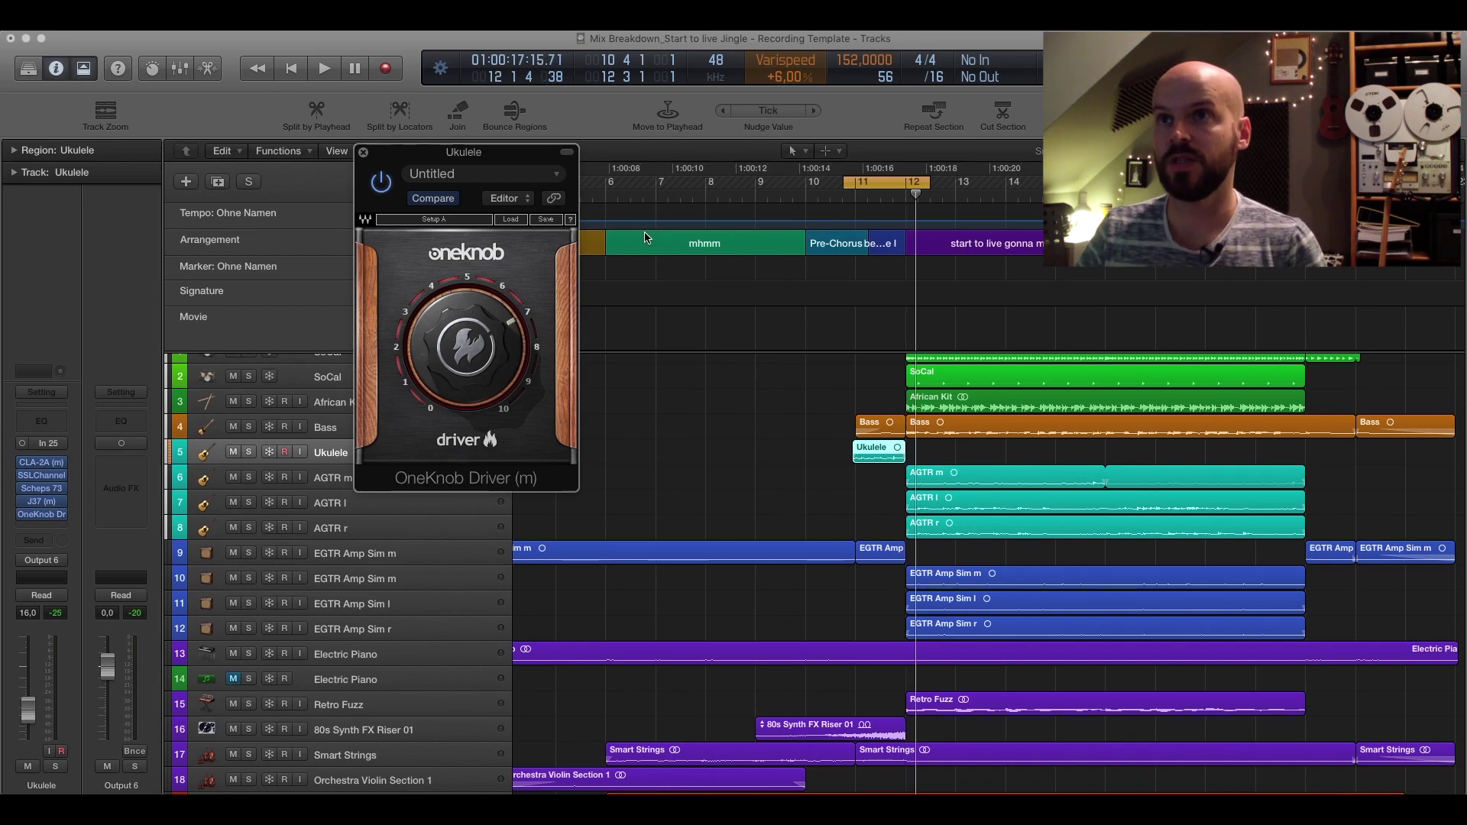
pyautogui.click(380, 183)
pyautogui.press('space')
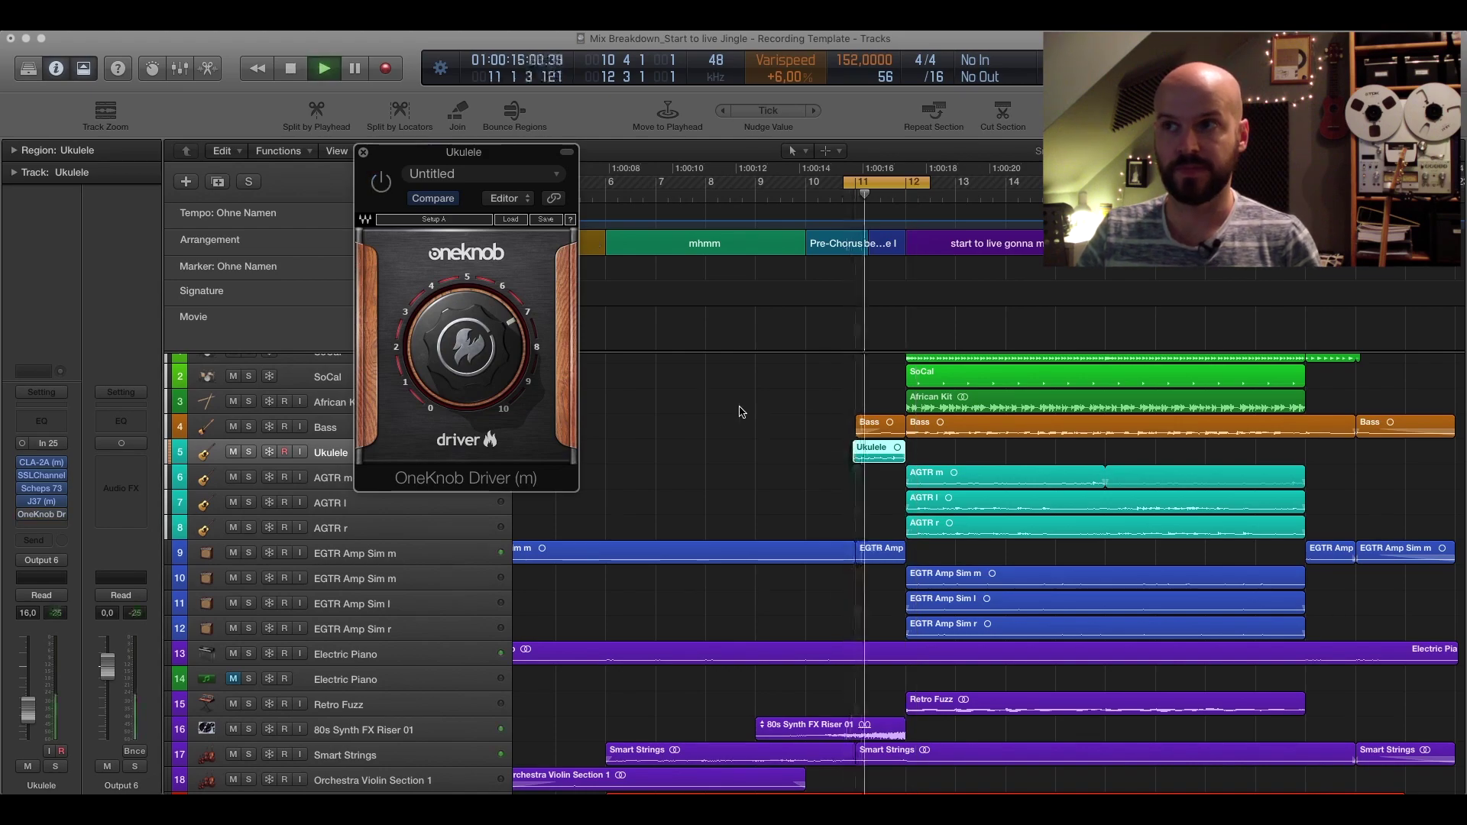
pyautogui.click(380, 183)
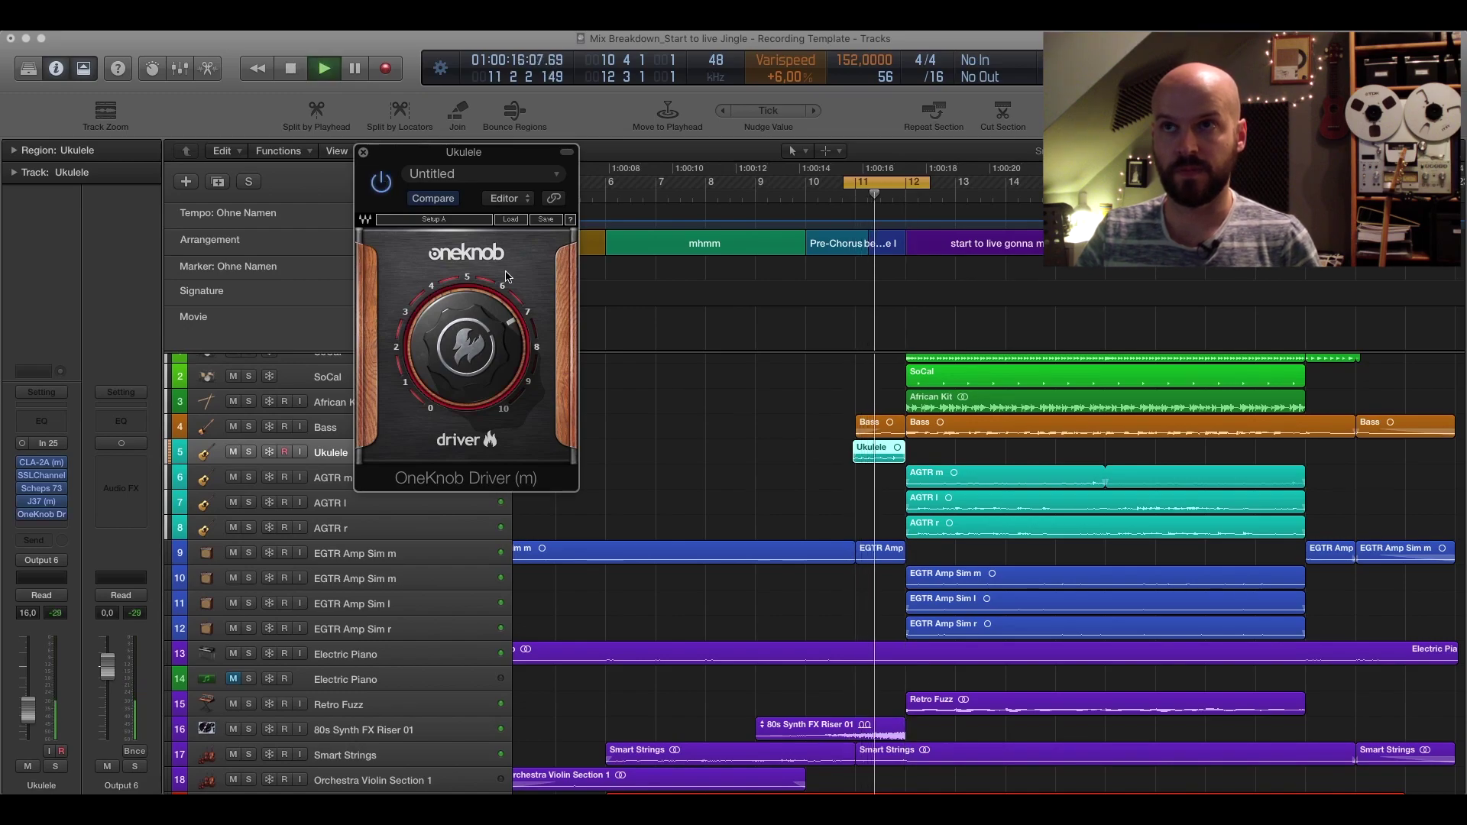
pyautogui.press('space')
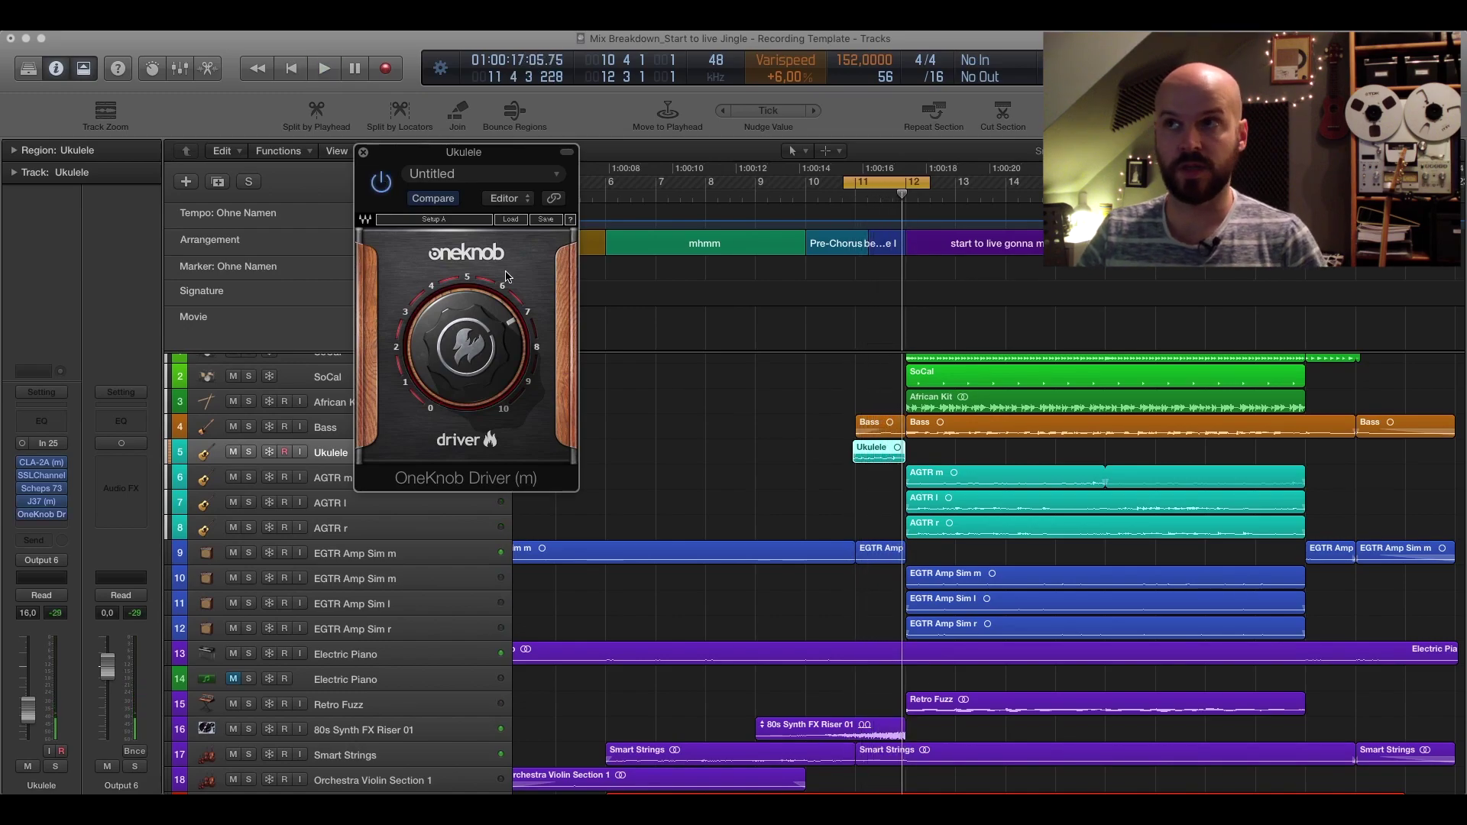
# Step: Repeat the comparison: play the ukulele dry, then with OneKnob Driver re-enabled
pyautogui.click(382, 184)
pyautogui.press('space')
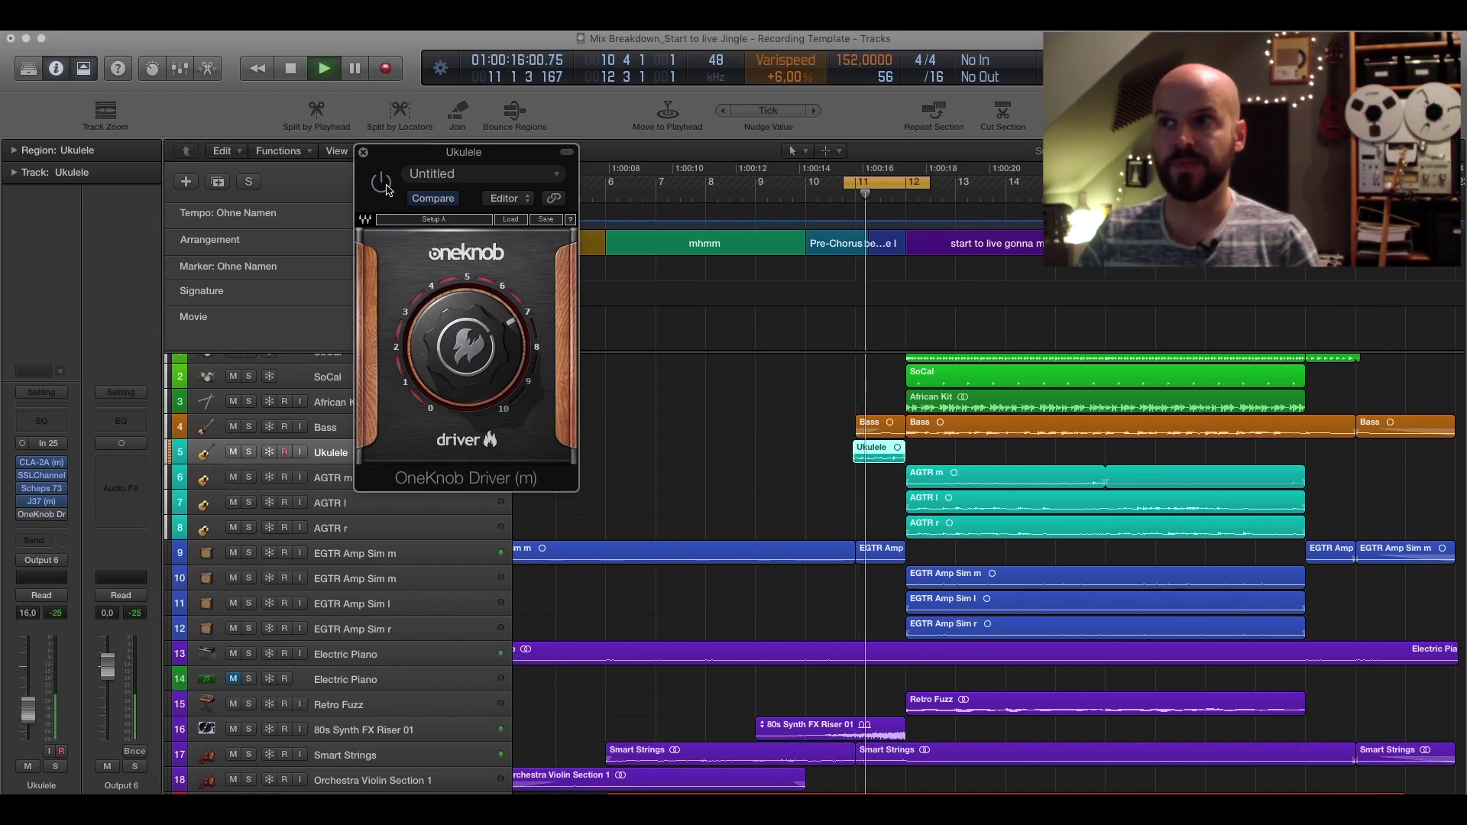
pyautogui.press('space')
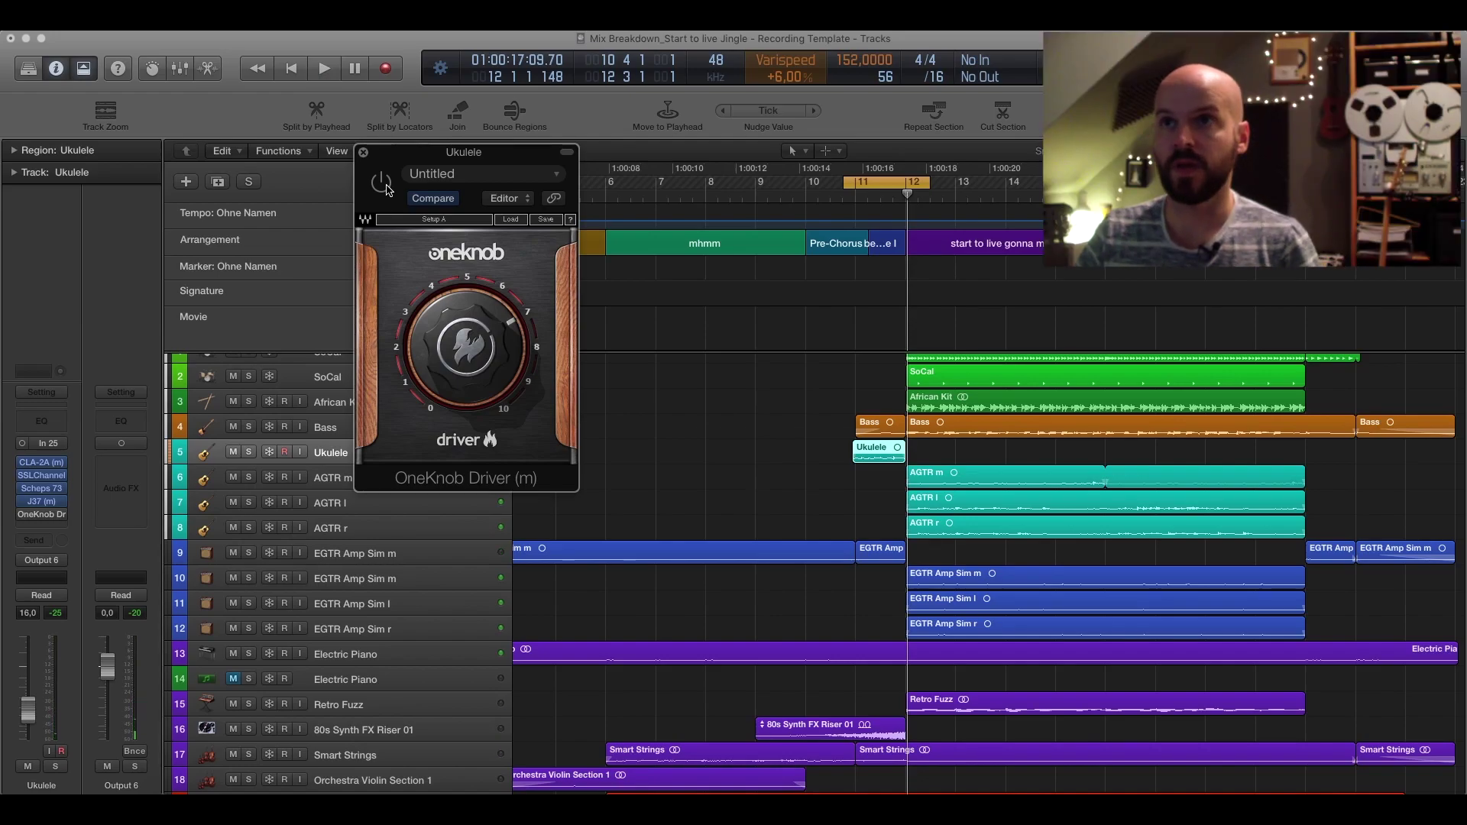
pyautogui.click(386, 189)
pyautogui.press('space')
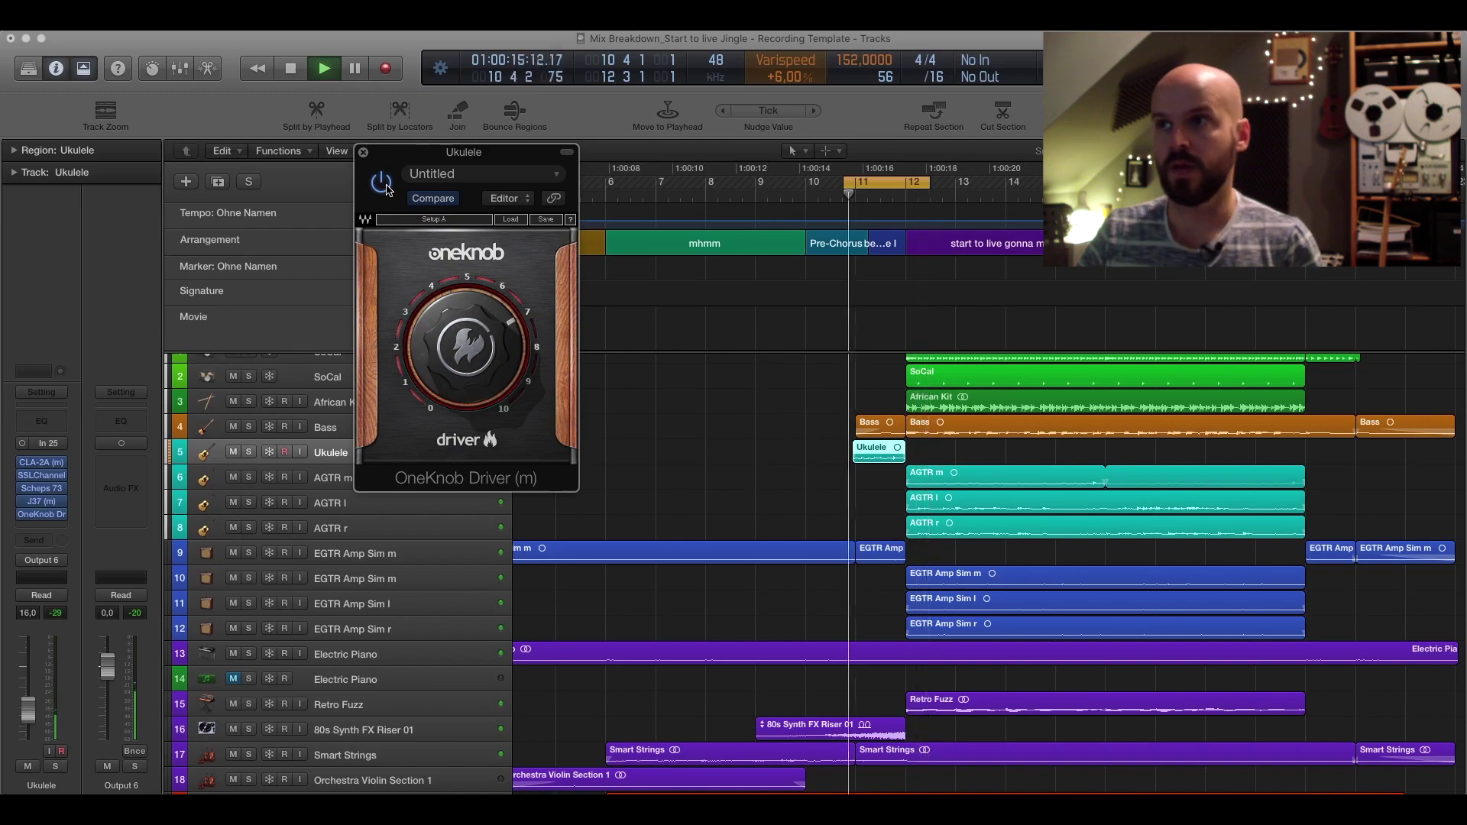
pyautogui.press('space')
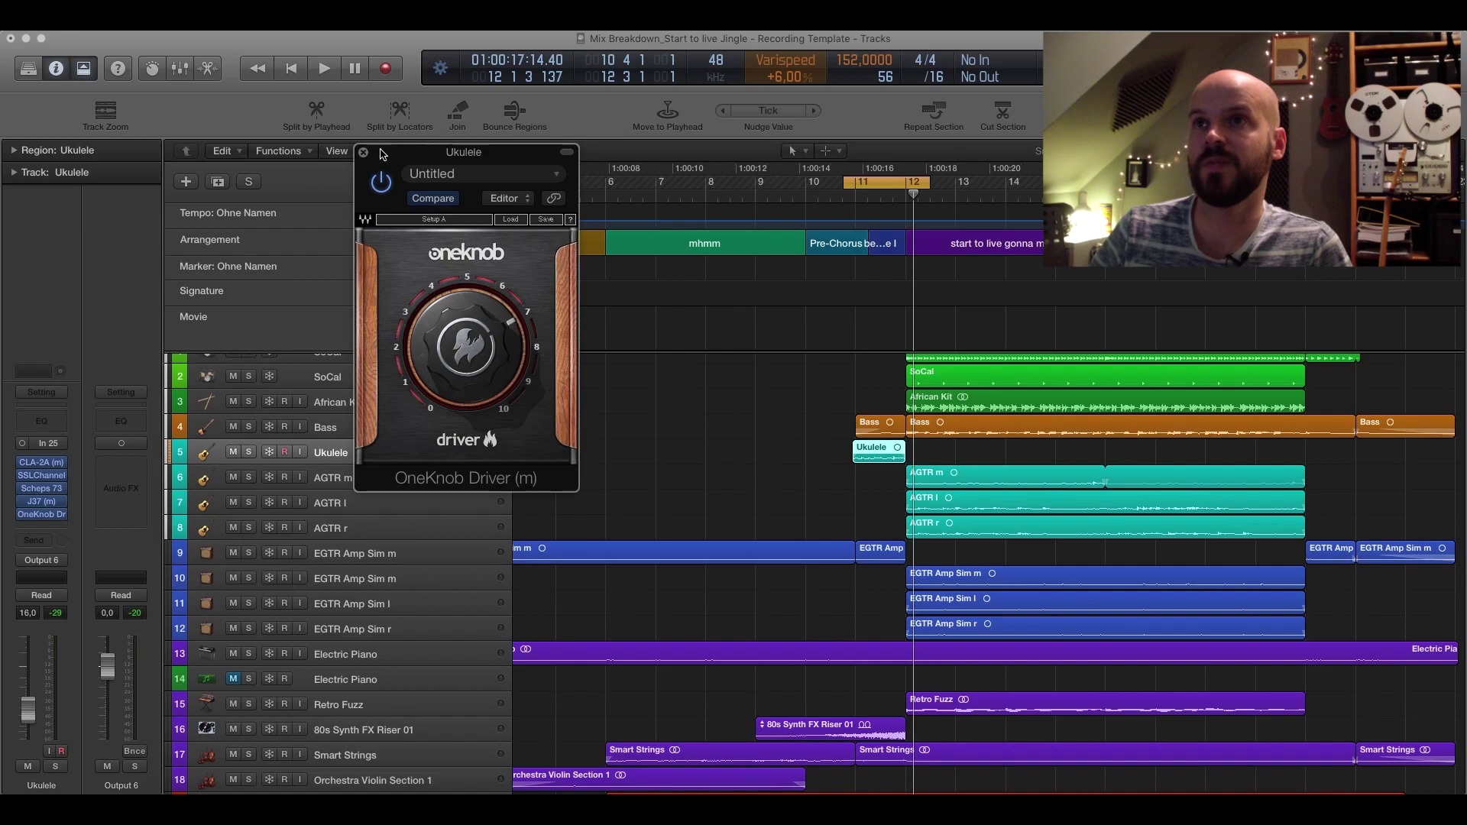
# Step: Move the OneKnob Driver window up and left, then close it
pyautogui.moveTo(382, 153); pyautogui.dragTo(368, 123)
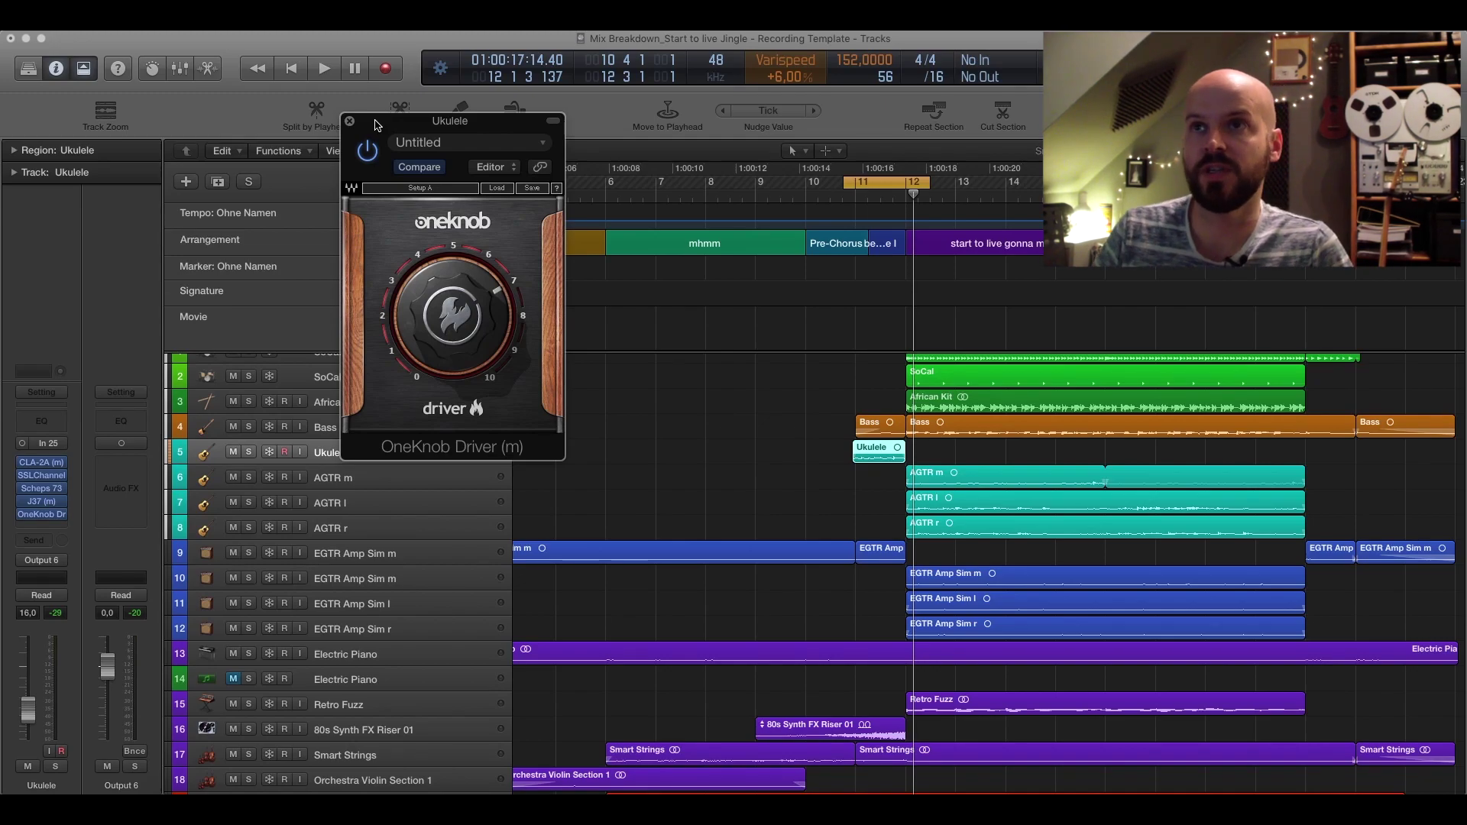
pyautogui.moveTo(376, 125); pyautogui.dragTo(304, 90)
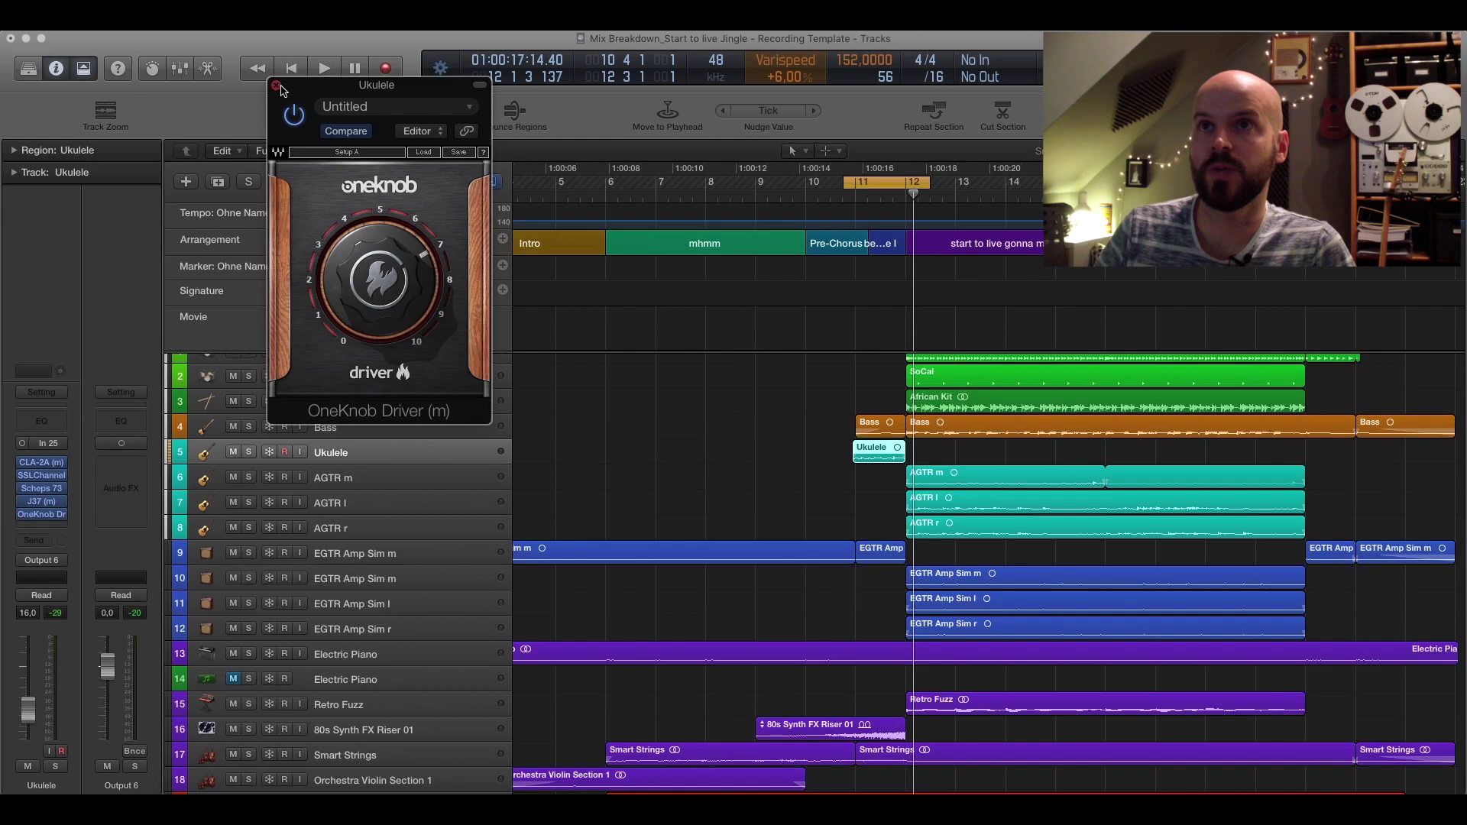
pyautogui.click(277, 89)
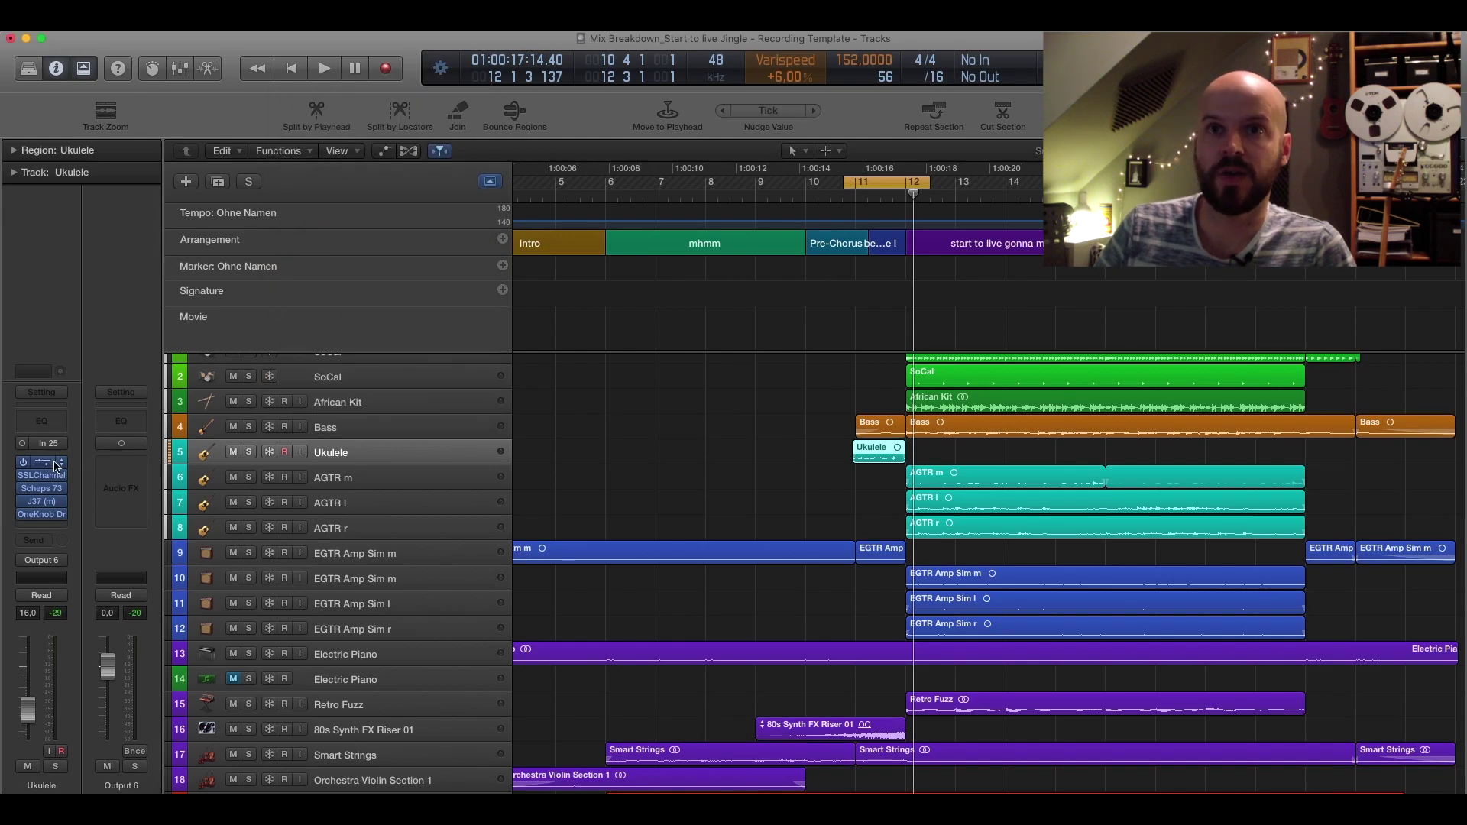
pyautogui.click(46, 465)
pyautogui.moveTo(239, 78); pyautogui.dragTo(348, 77)
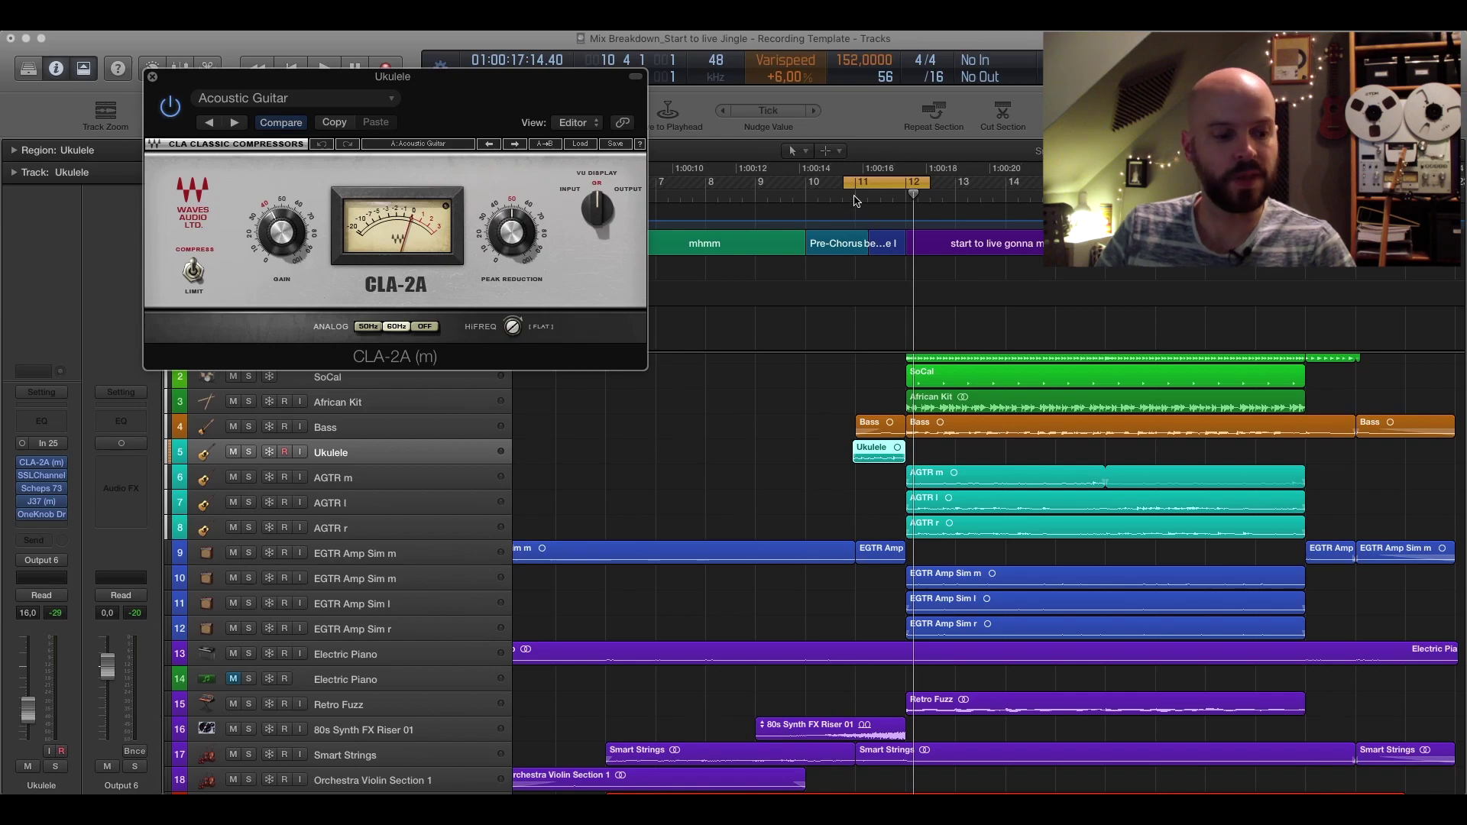
pyautogui.click(856, 200)
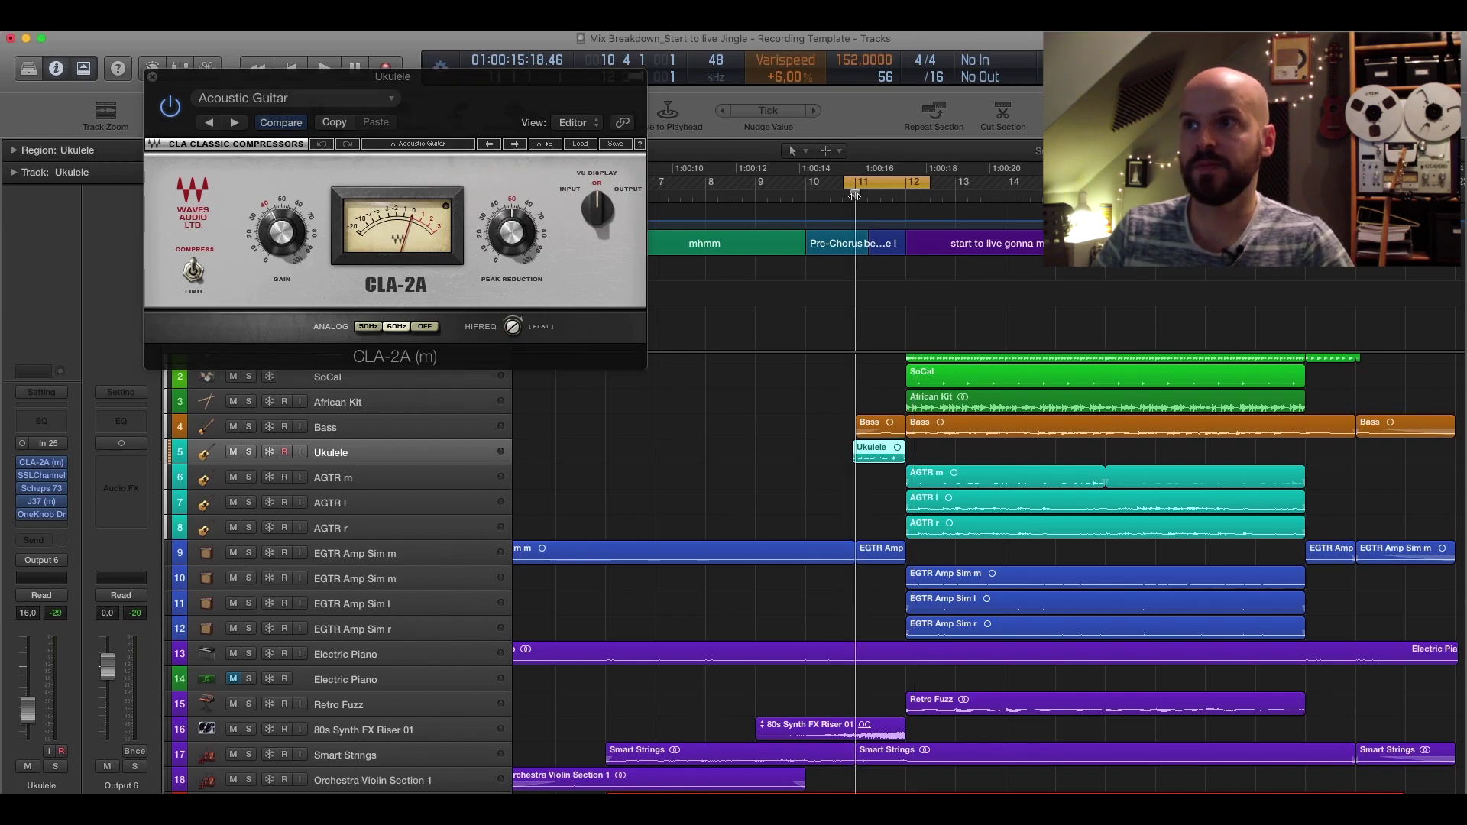
pyautogui.press('space')
pyautogui.press('space')
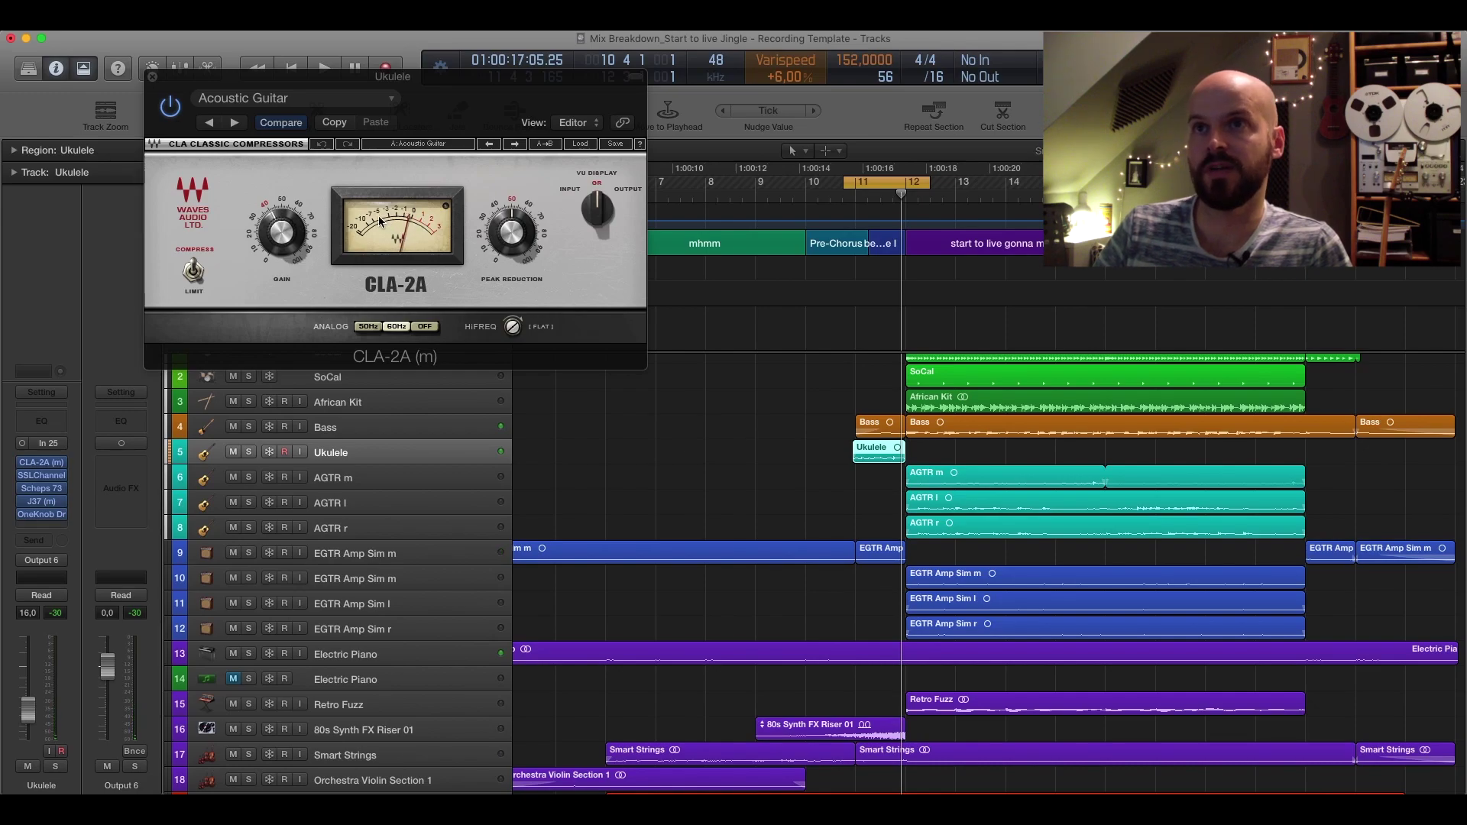
pyautogui.click(152, 79)
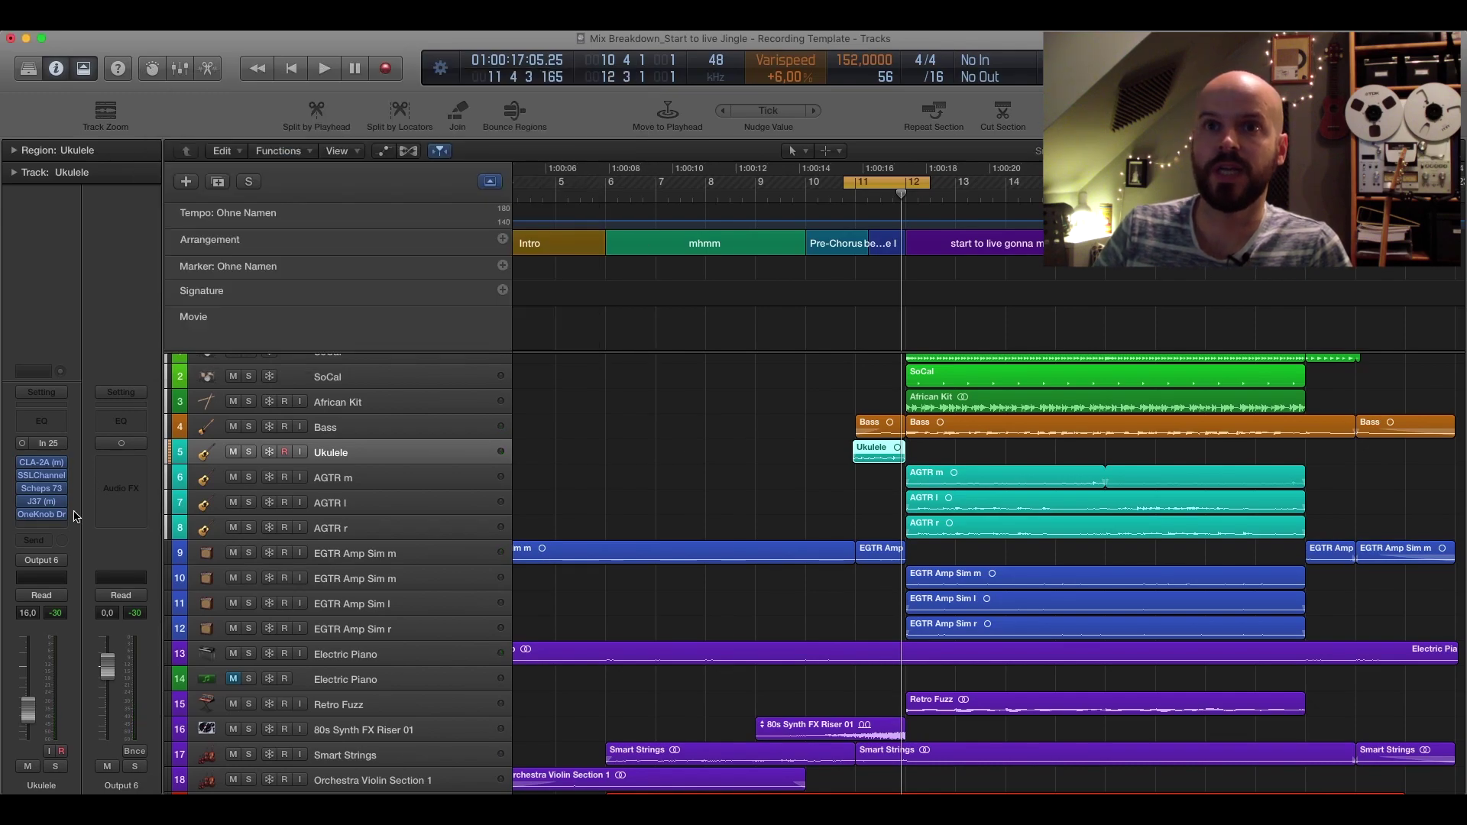
pyautogui.click(43, 476)
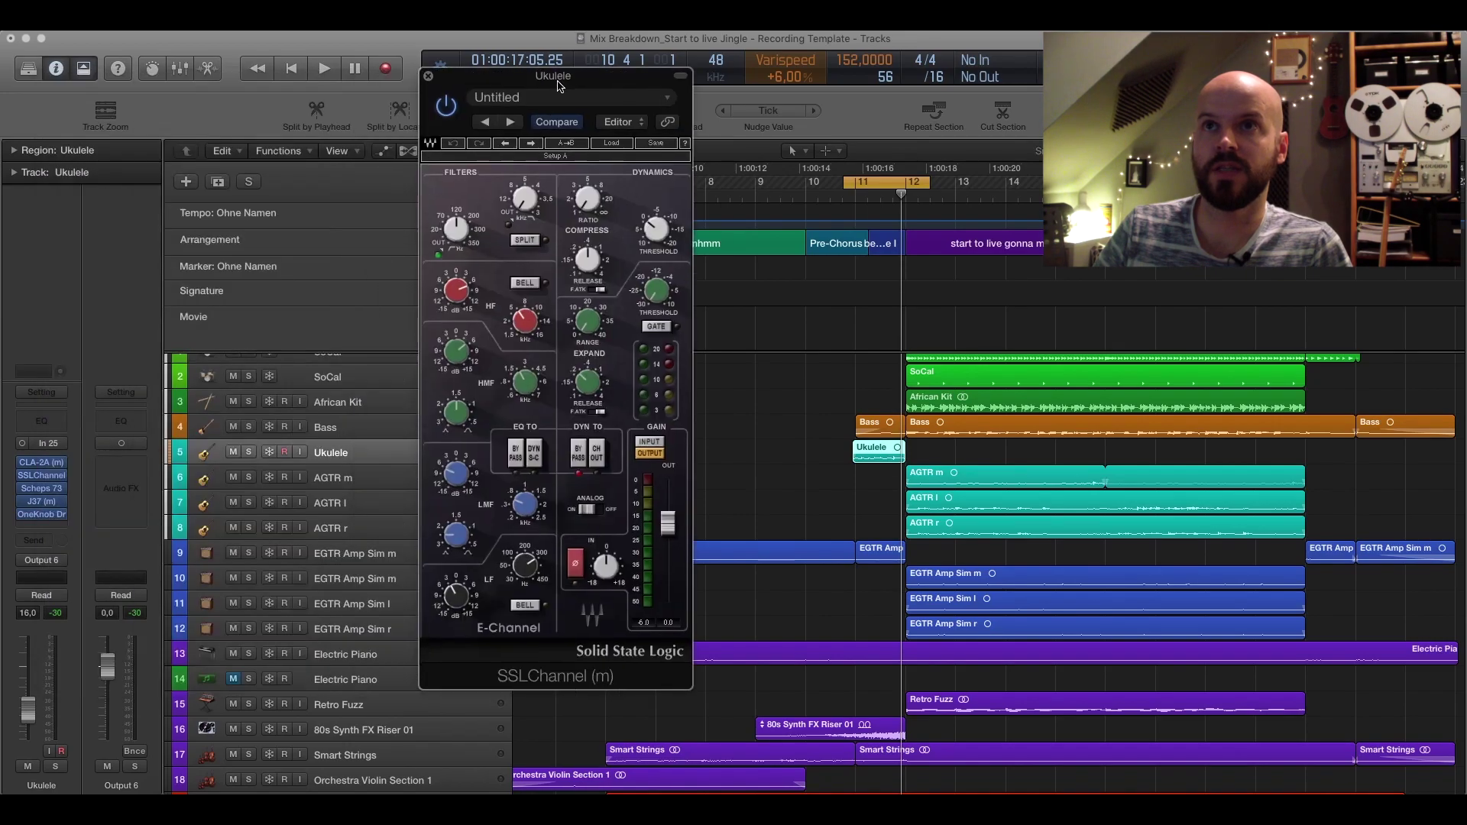
pyautogui.moveTo(180, 83); pyautogui.dragTo(560, 81)
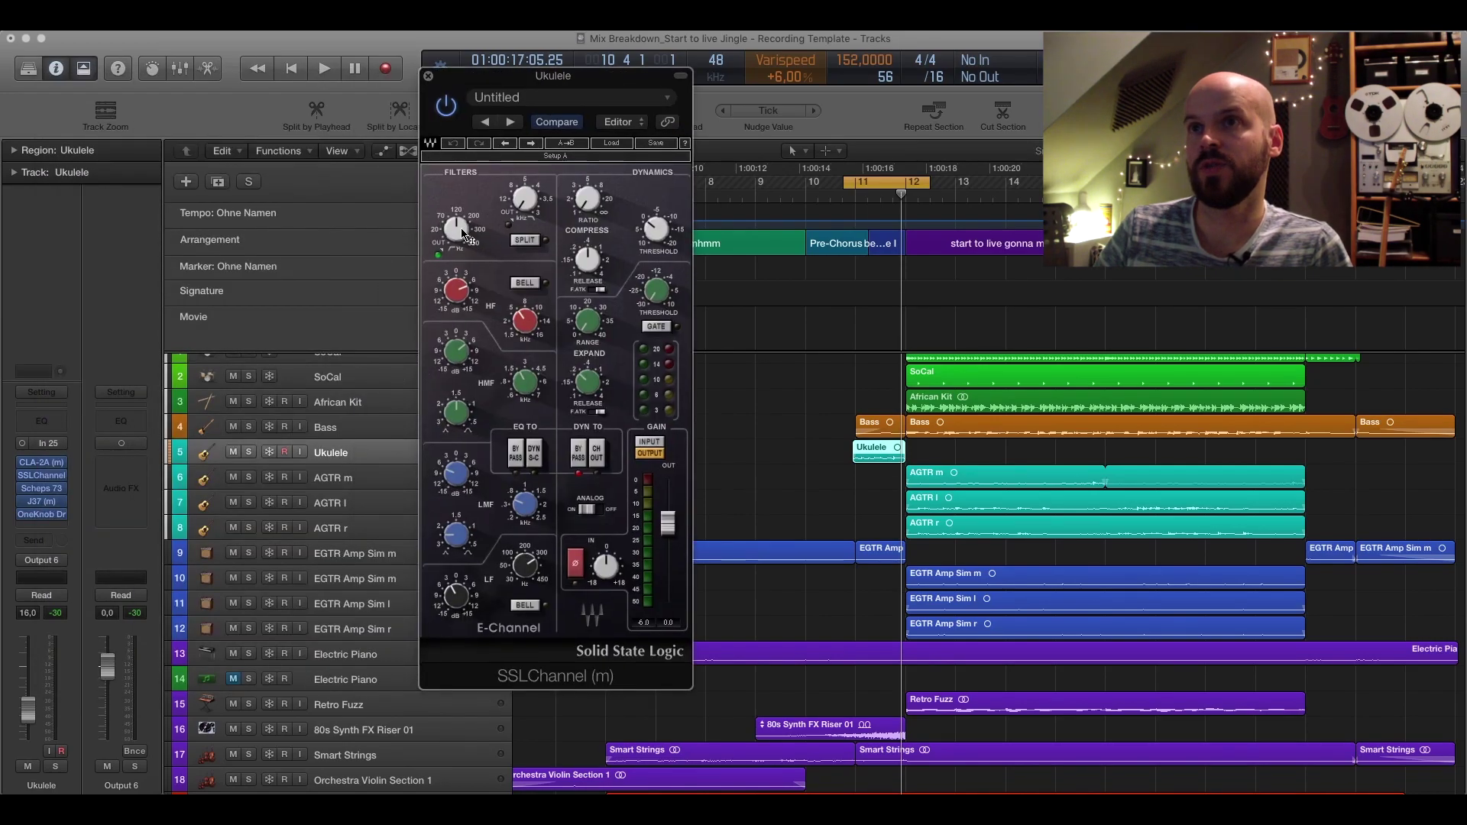
pyautogui.click(456, 227)
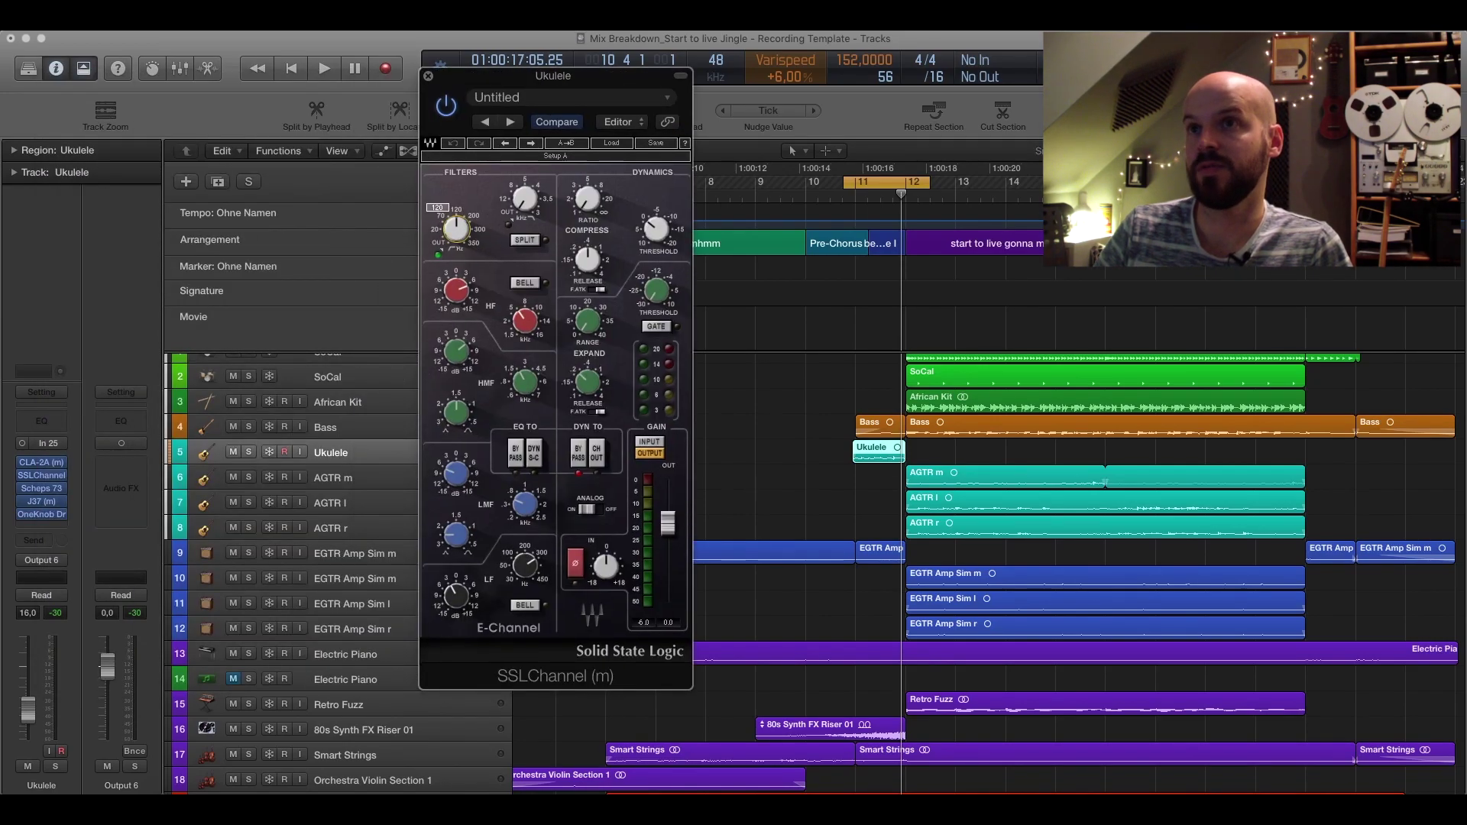
pyautogui.moveTo(525, 320); pyautogui.dragTo(525, 312)
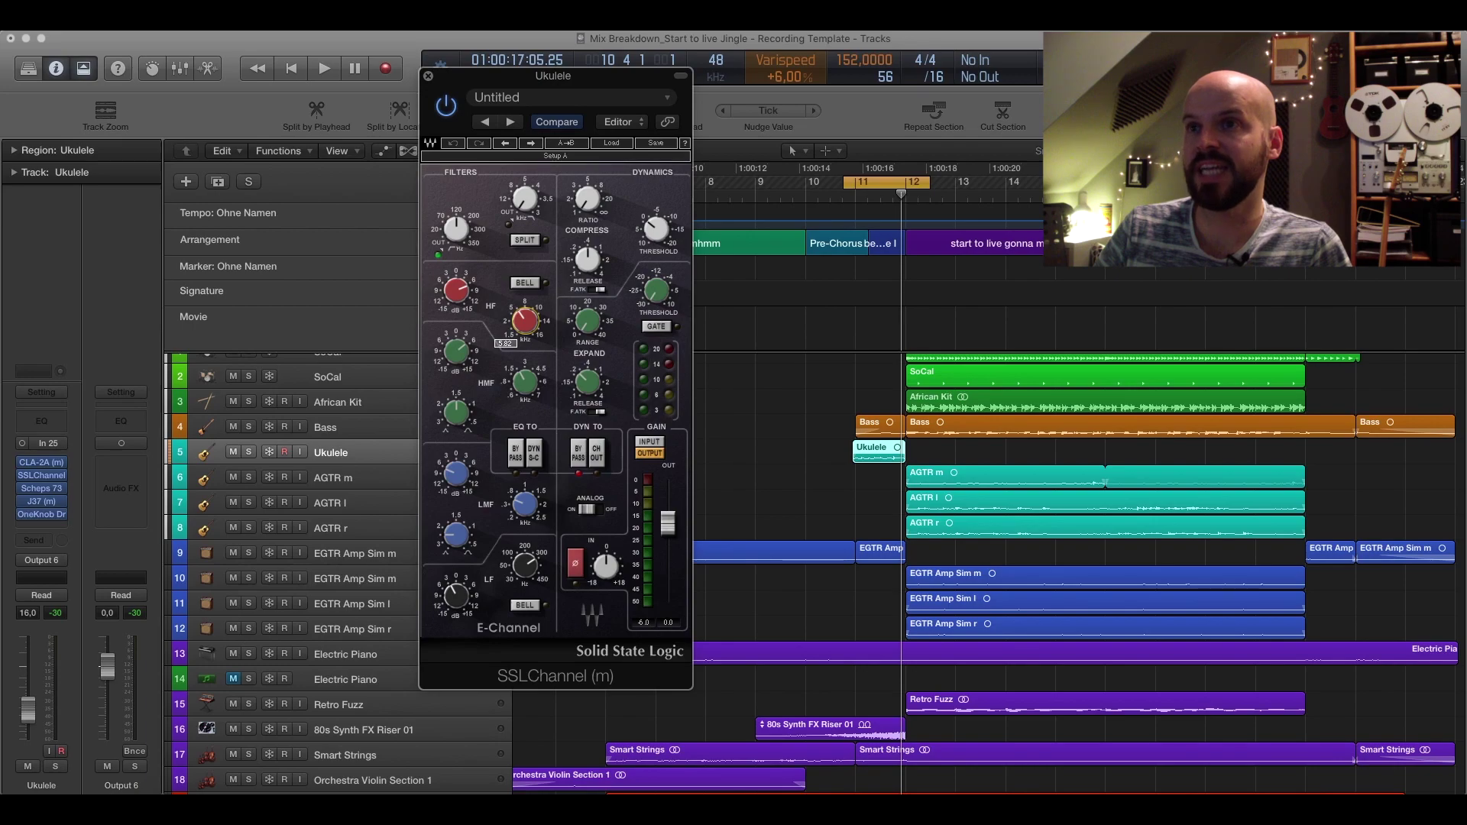
pyautogui.moveTo(525, 381); pyautogui.dragTo(525, 378)
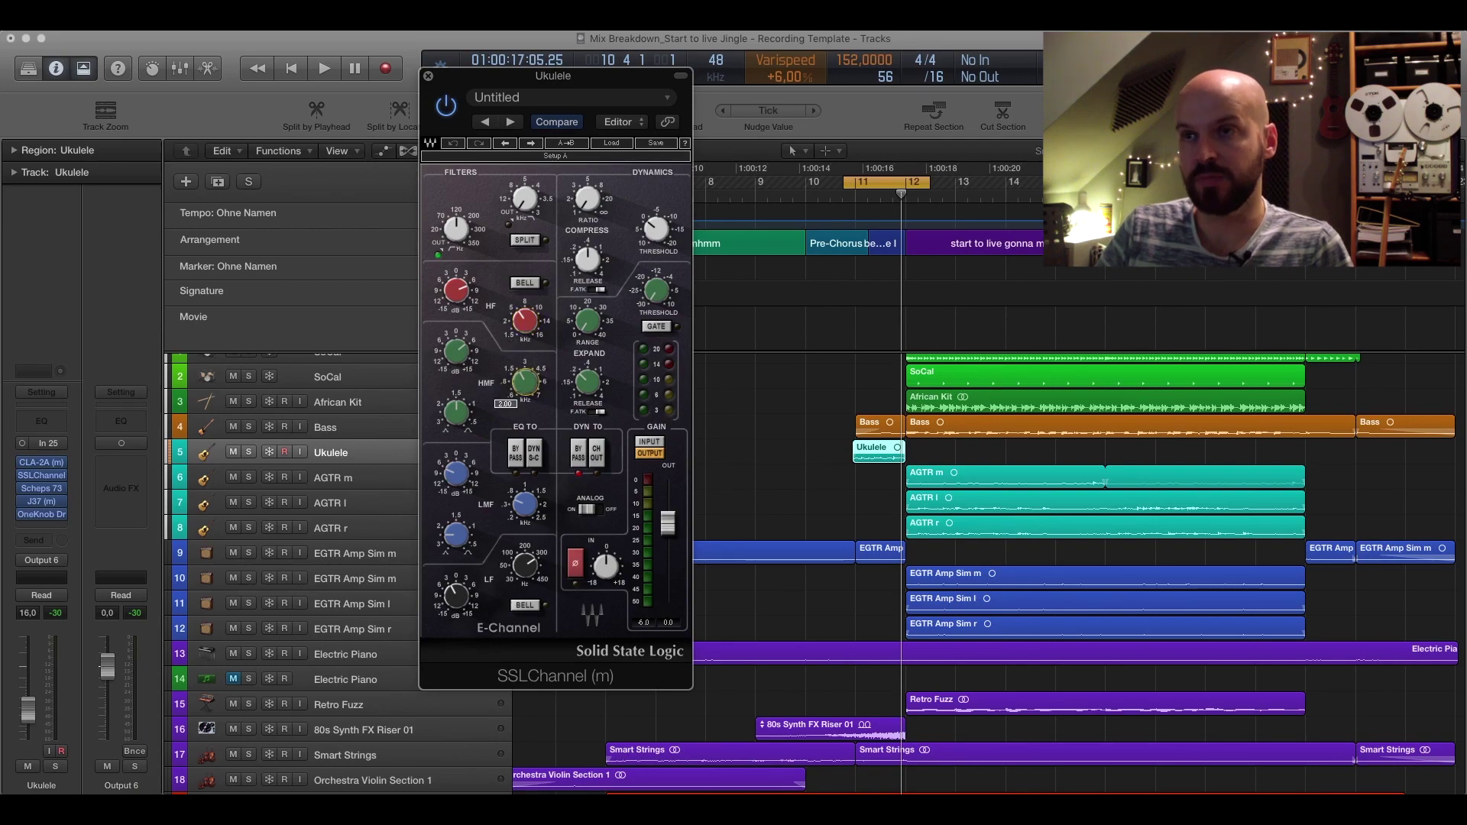
pyautogui.moveTo(524, 378); pyautogui.dragTo(527, 382)
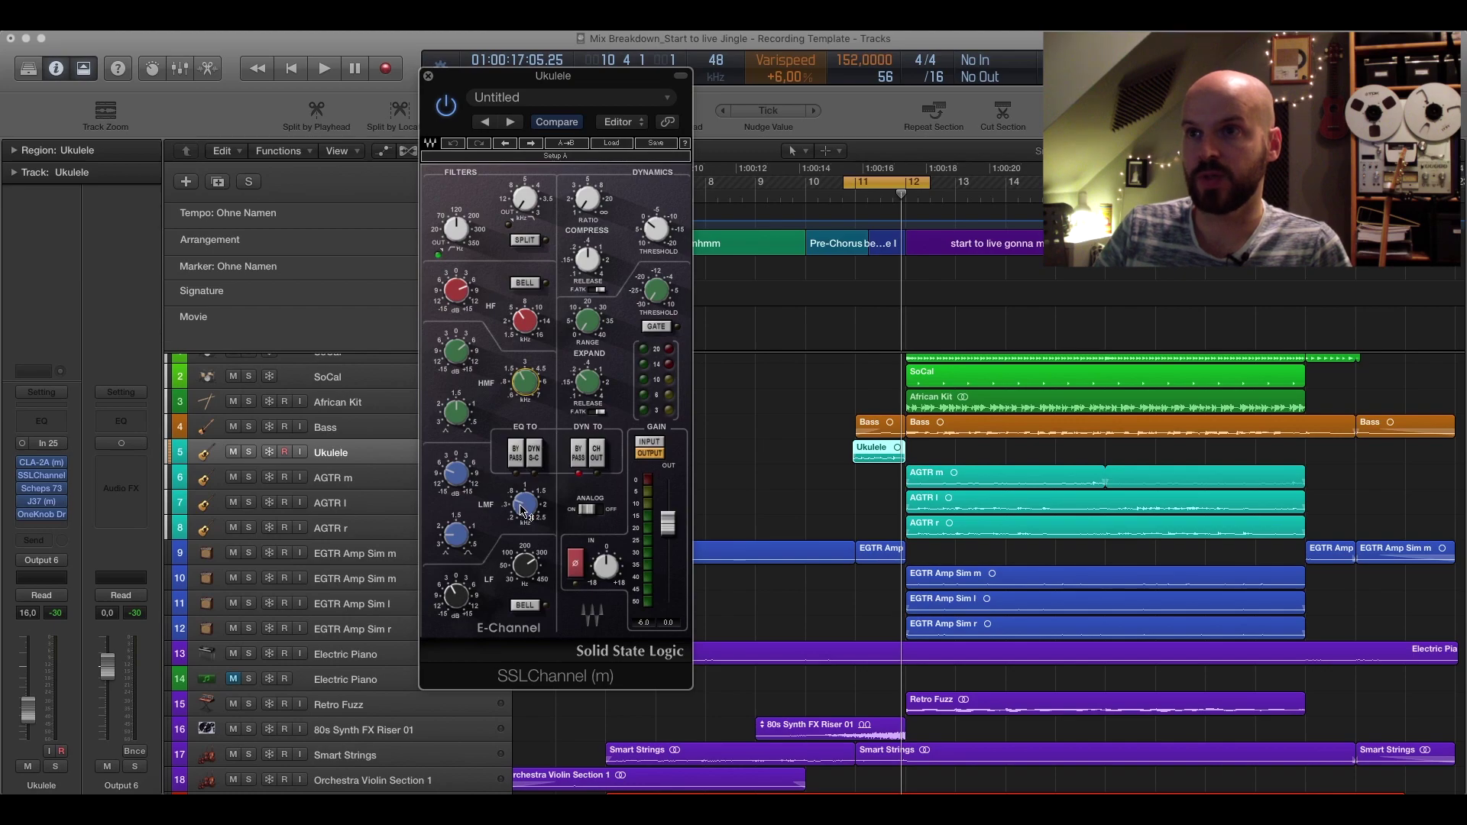
pyautogui.moveTo(525, 504); pyautogui.dragTo(525, 504)
pyautogui.click(856, 195)
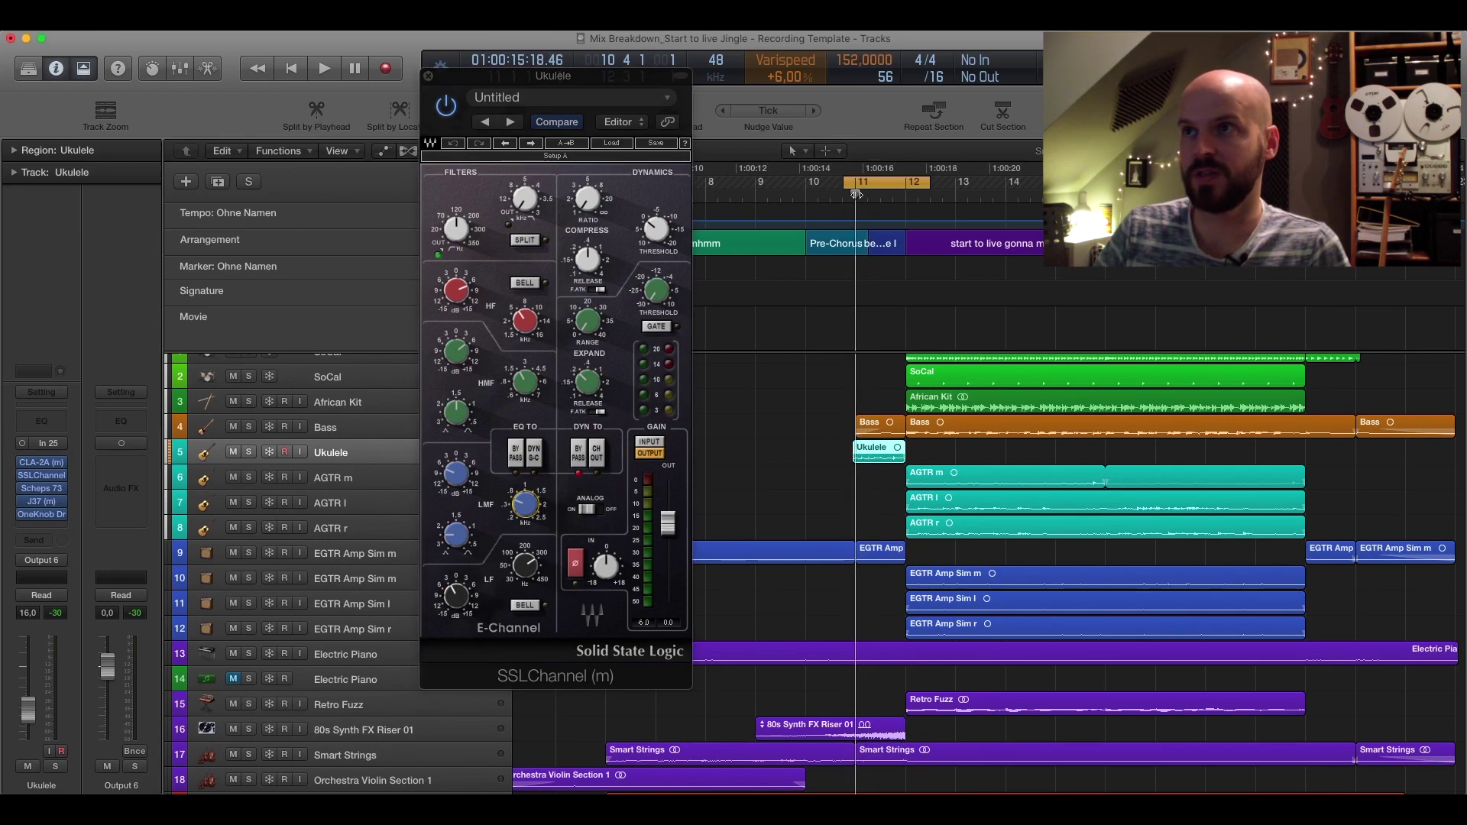
pyautogui.moveTo(529, 509)
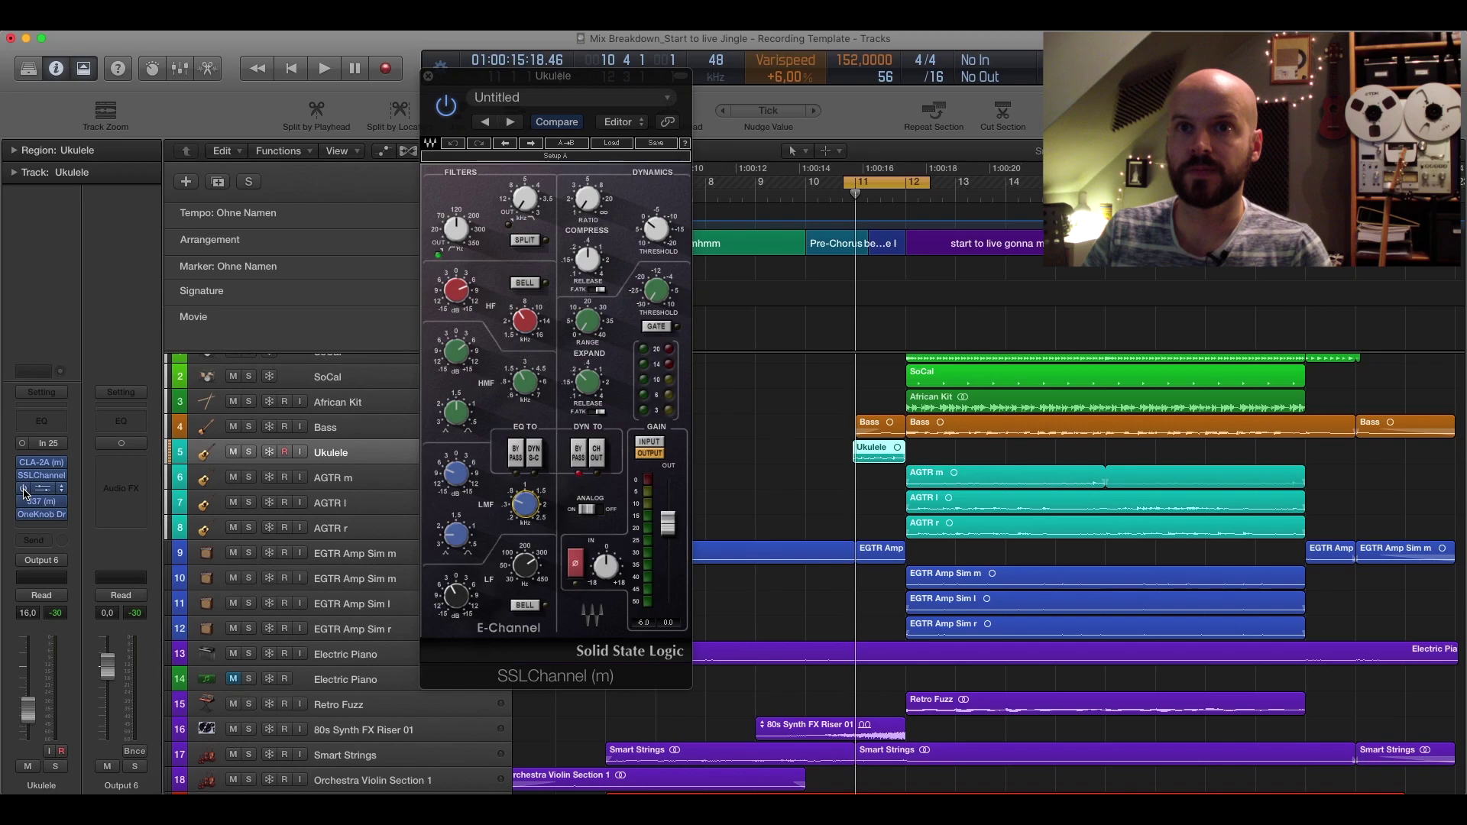
pyautogui.press('space')
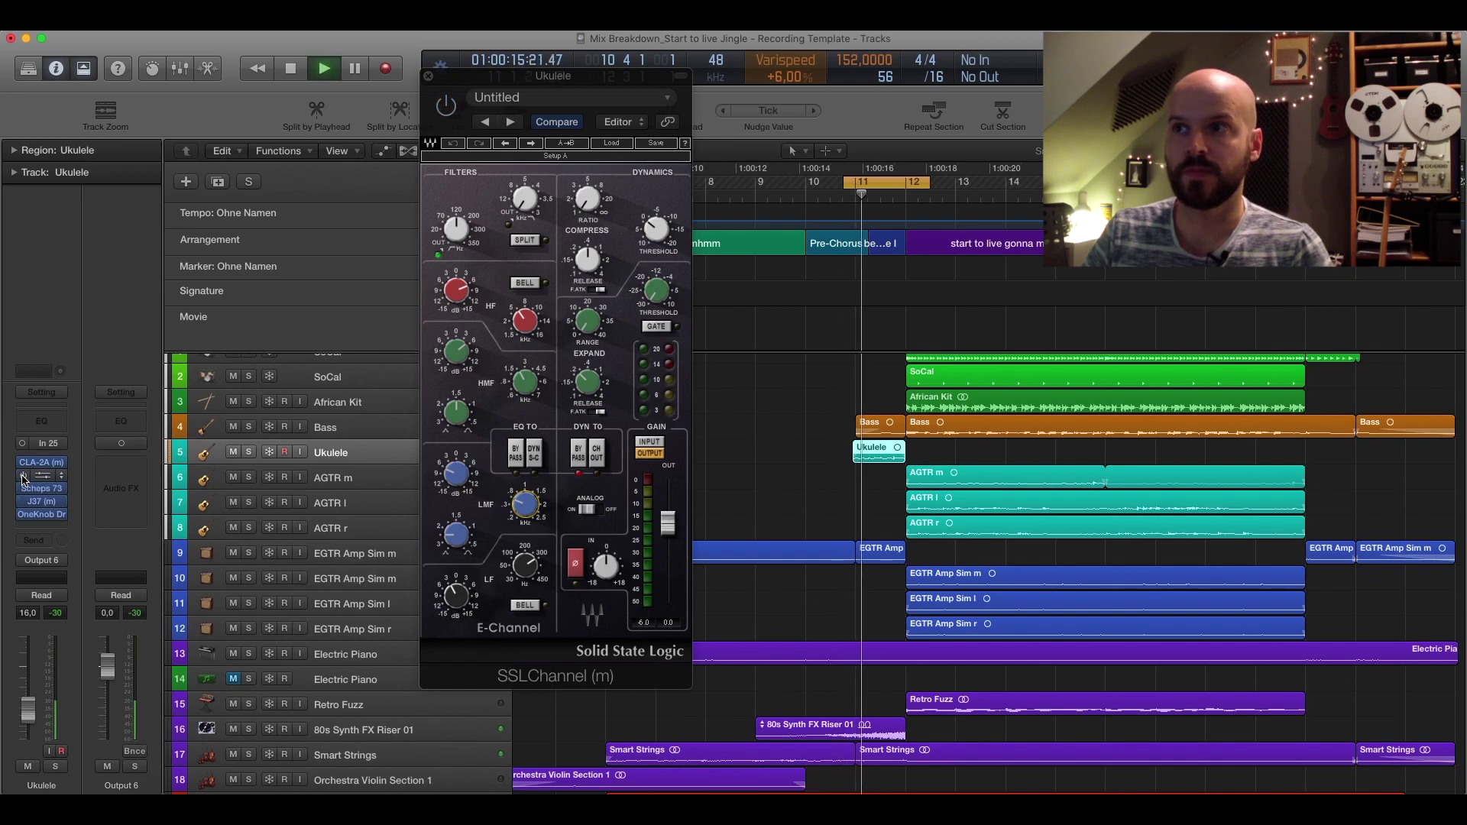
pyautogui.press('space')
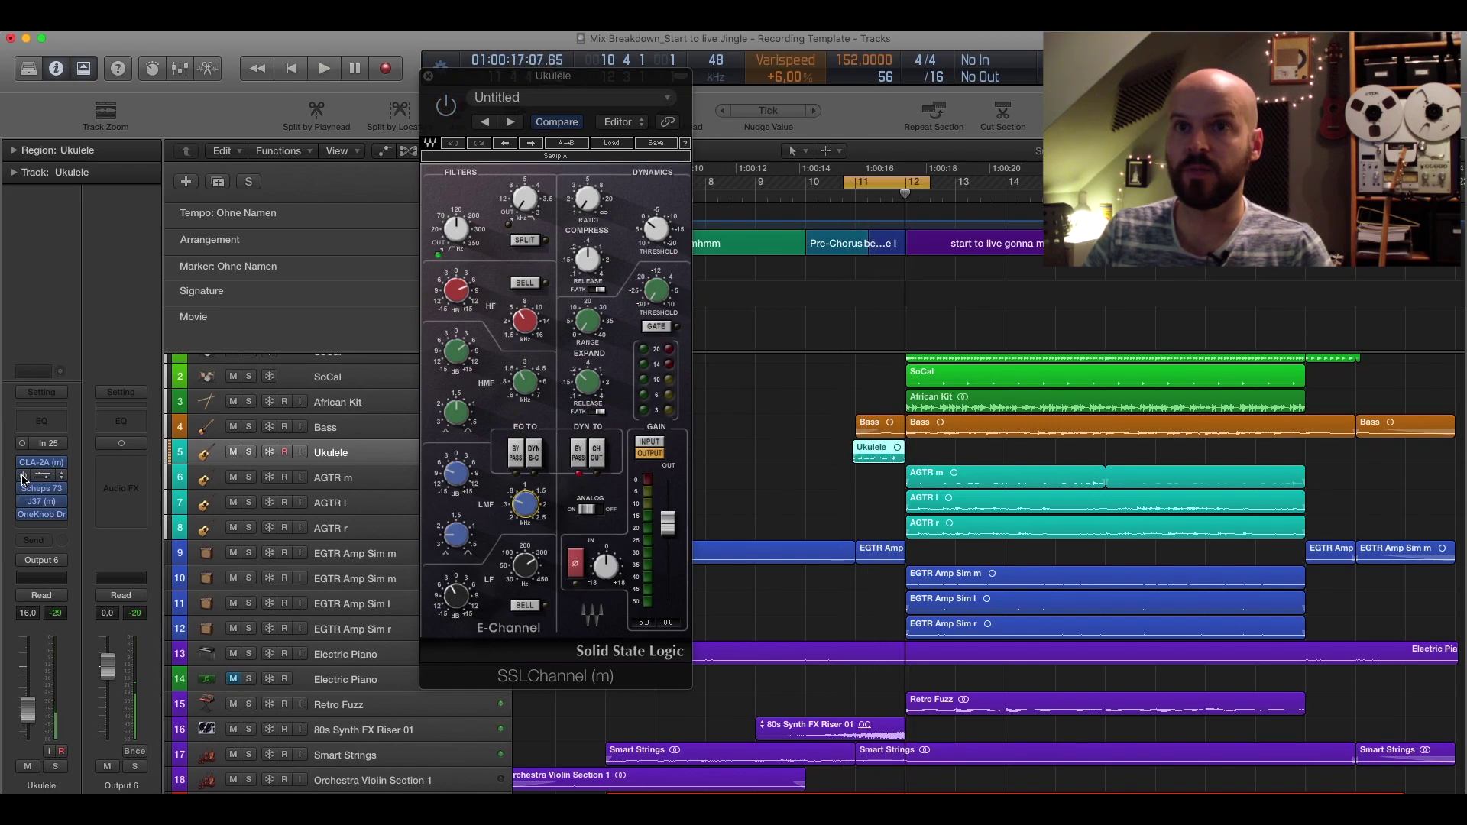
pyautogui.click(23, 476)
pyautogui.press('space')
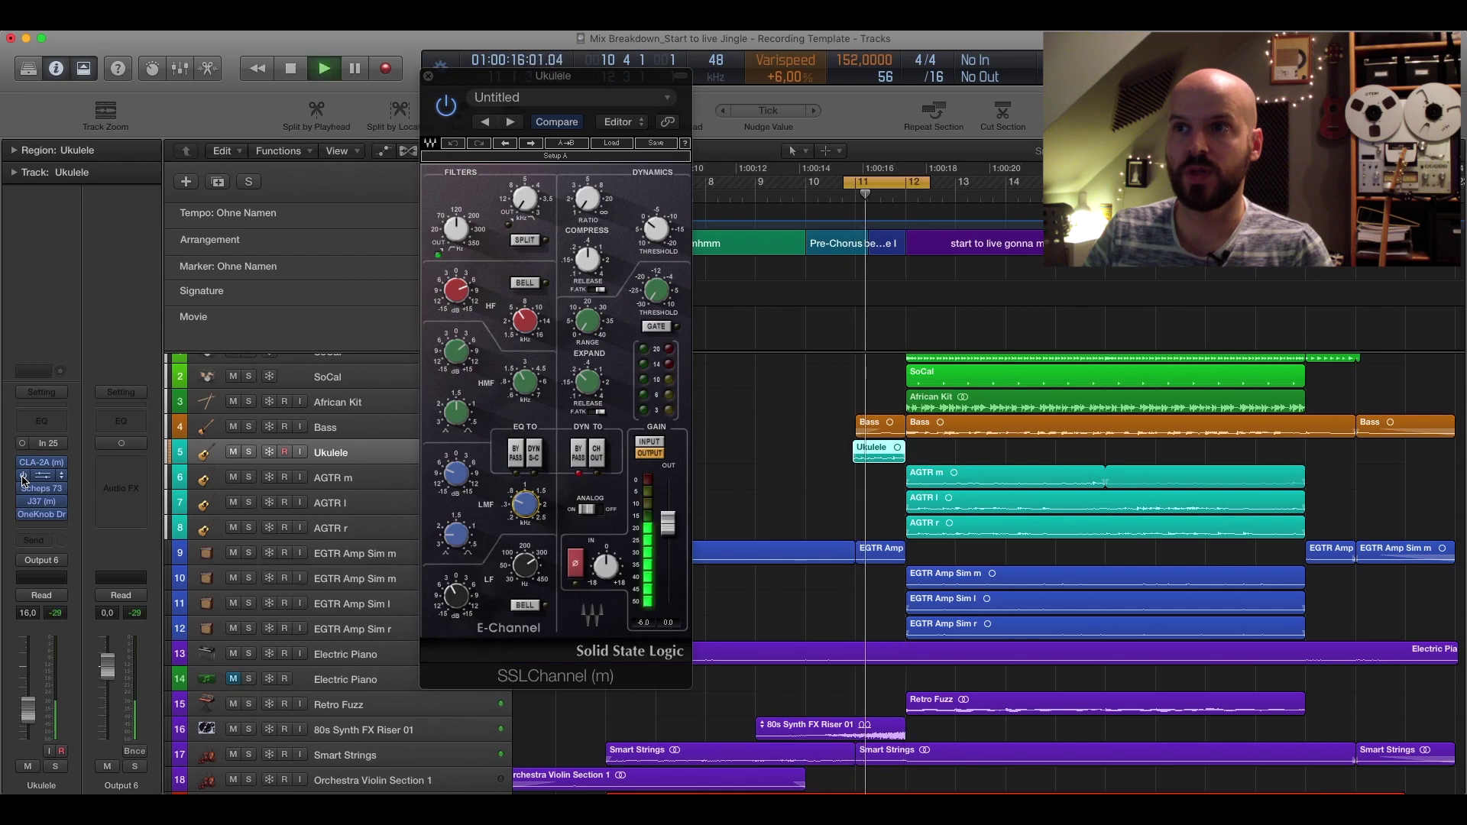
pyautogui.press('space')
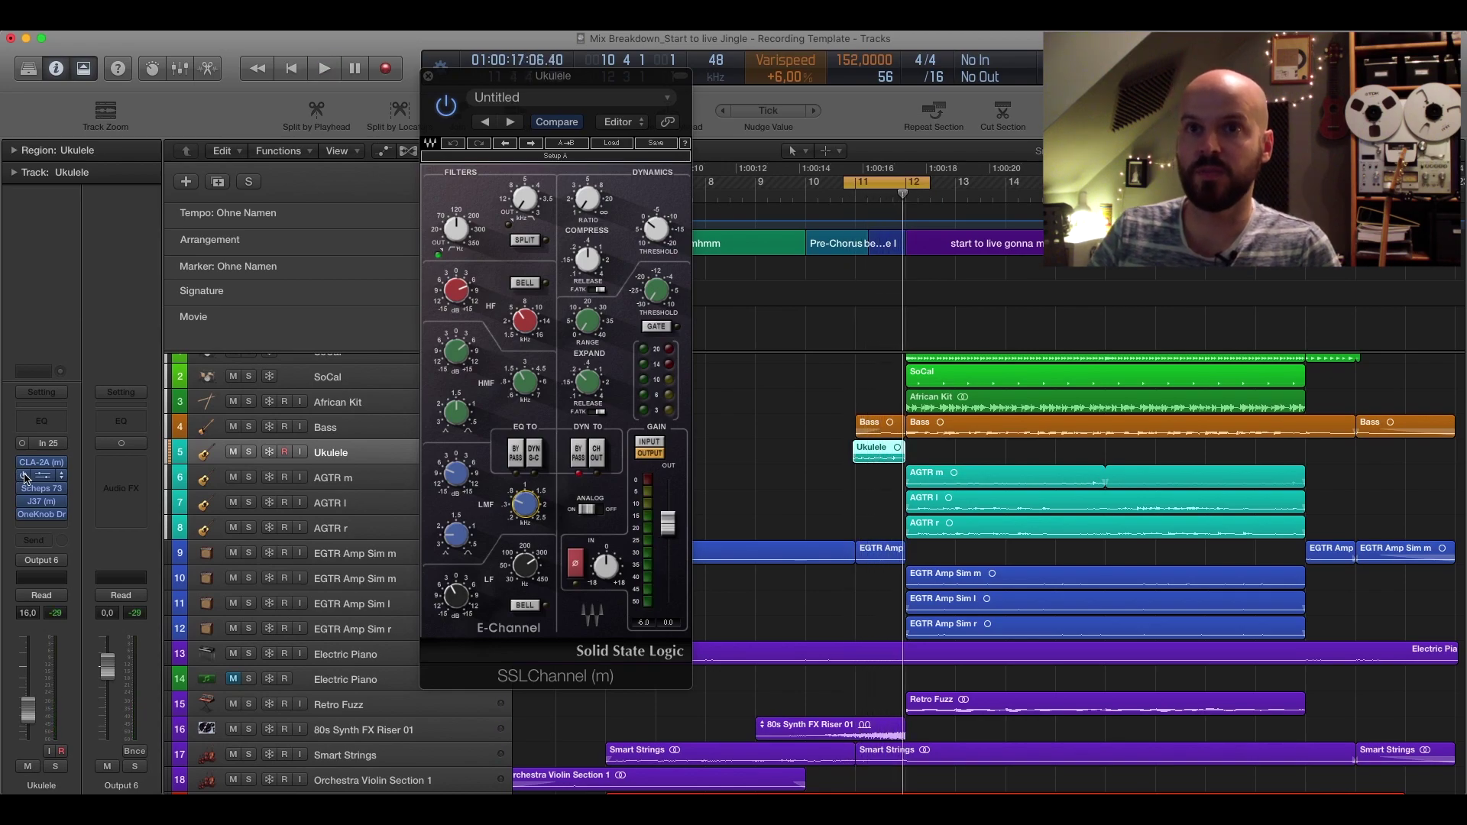
pyautogui.press('space')
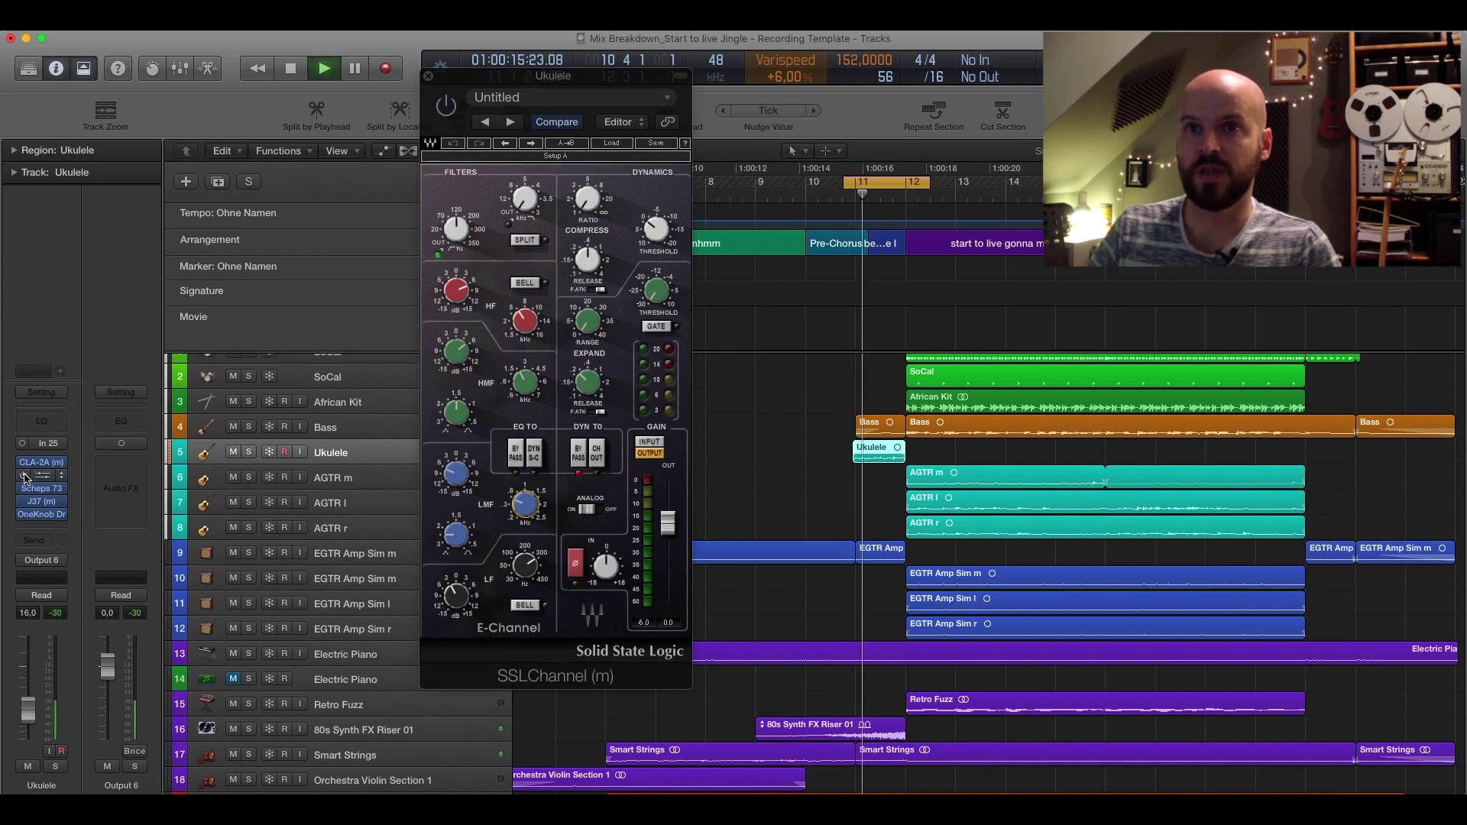
pyautogui.press('space')
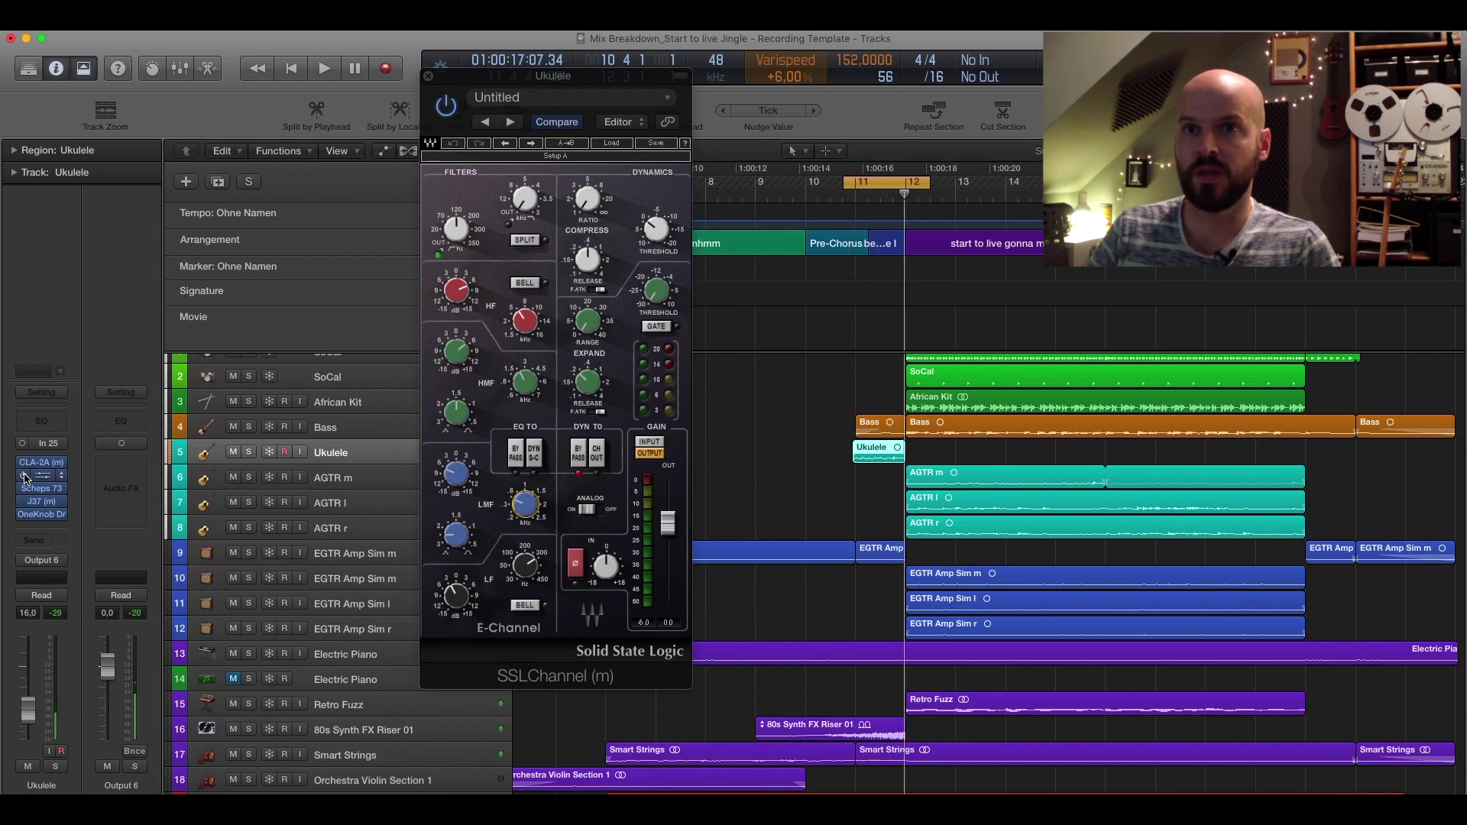
pyautogui.press('space')
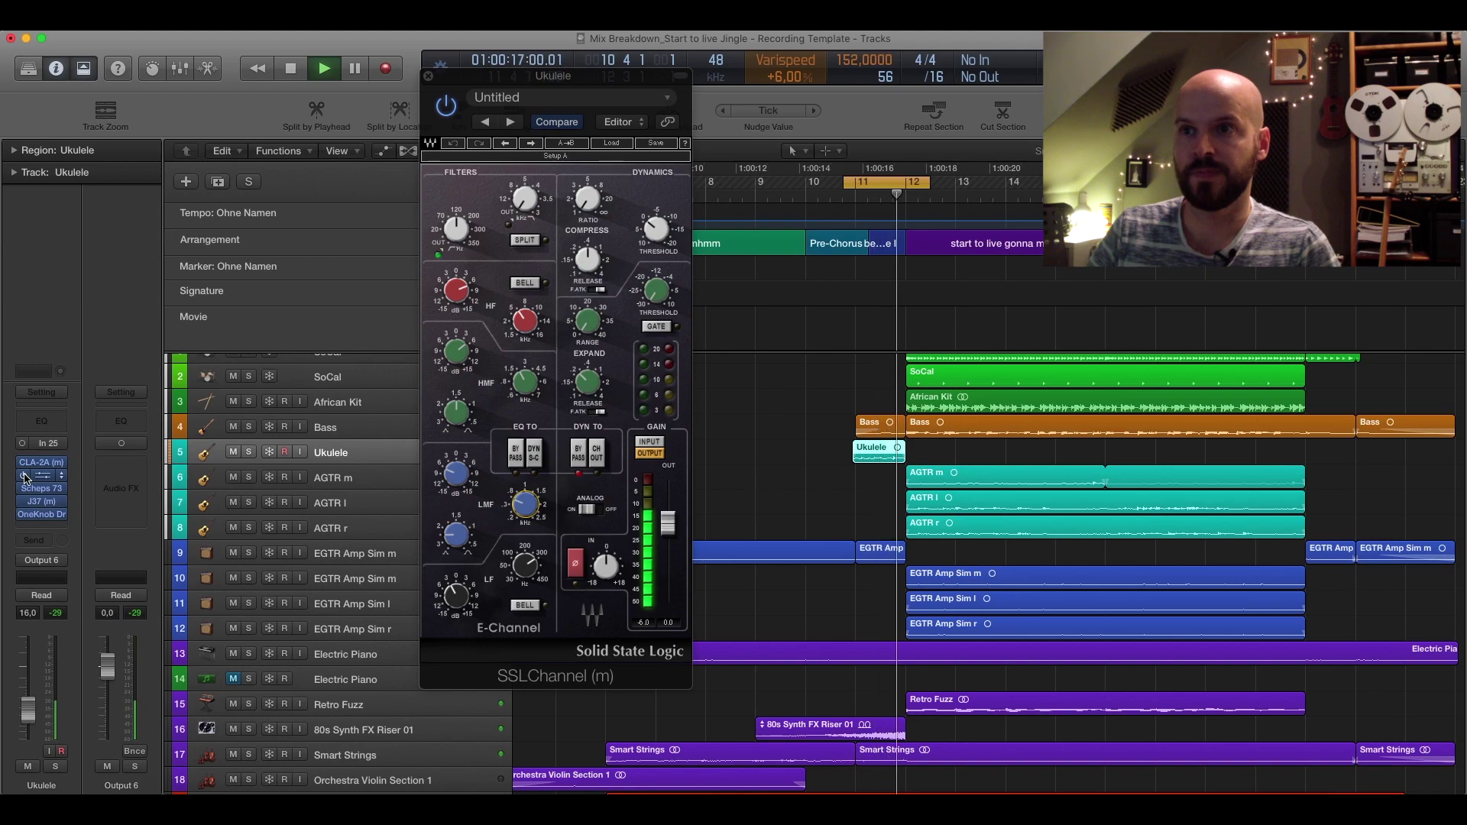
pyautogui.press('space')
pyautogui.moveTo(432, 83); pyautogui.dragTo(493, 92)
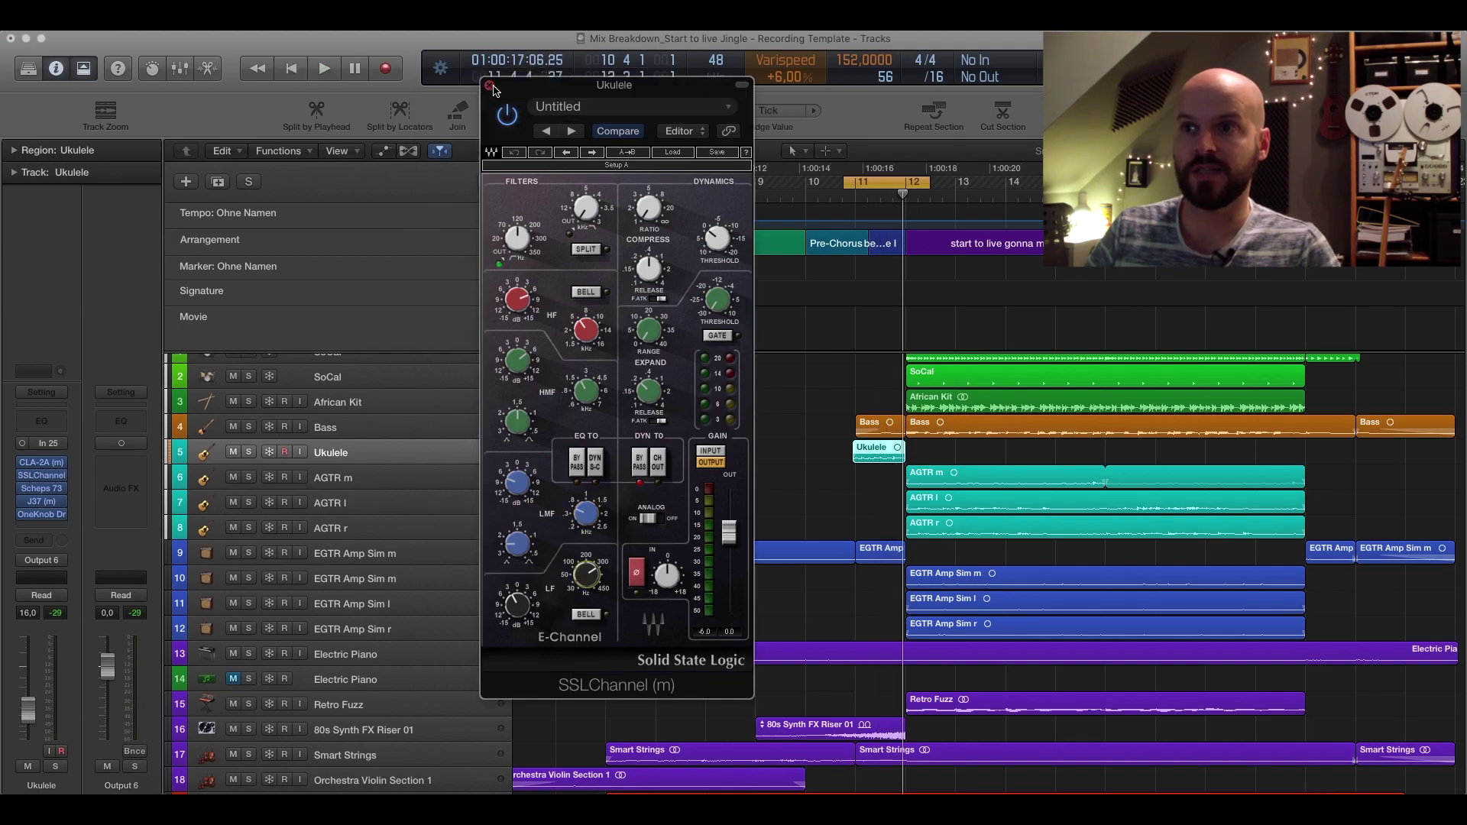
pyautogui.click(489, 86)
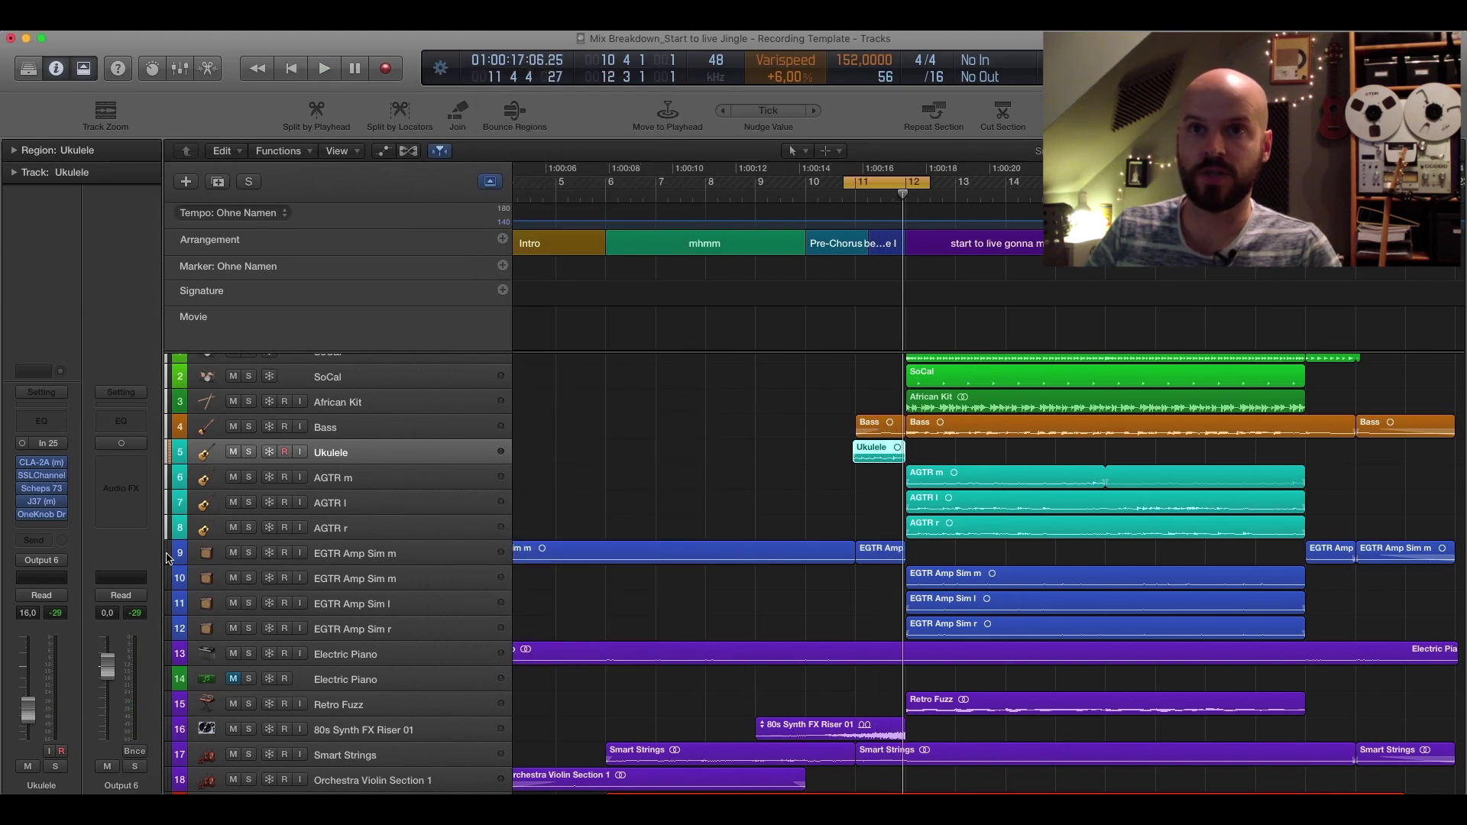
pyautogui.click(42, 488)
pyautogui.moveTo(156, 82); pyautogui.dragTo(465, 99)
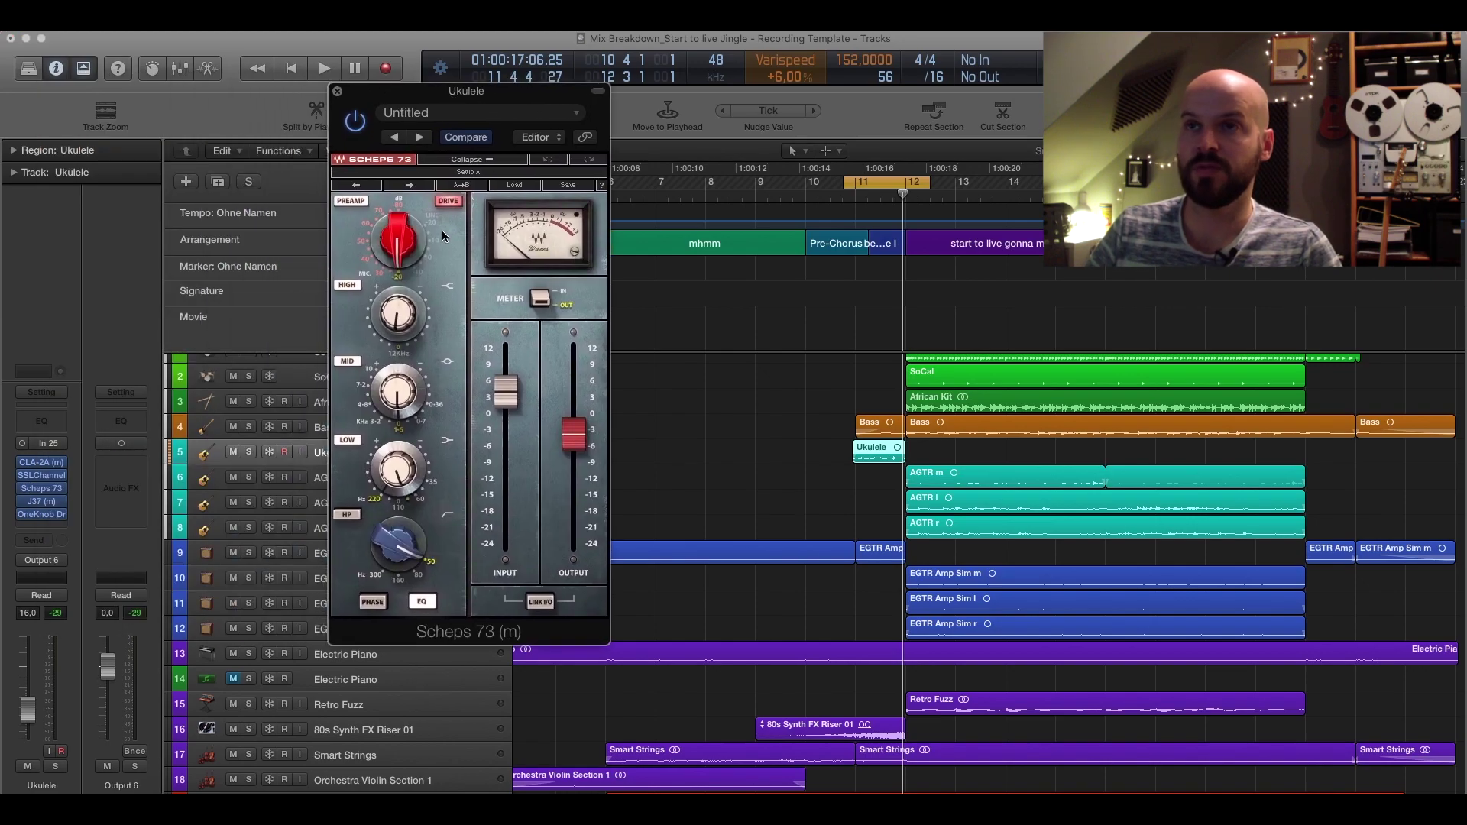
pyautogui.moveTo(412, 244)
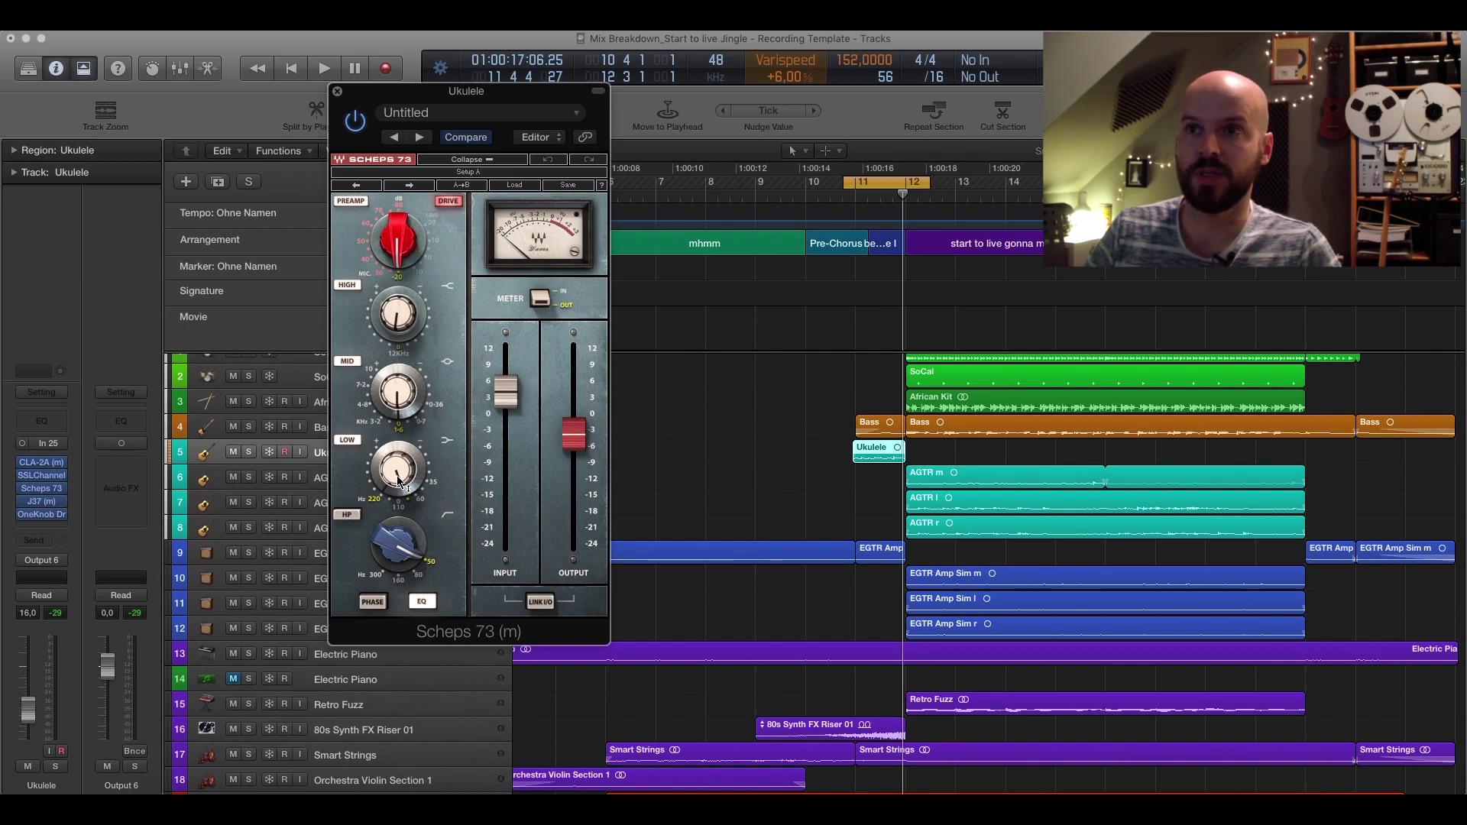
pyautogui.moveTo(399, 479)
pyautogui.moveTo(398, 313)
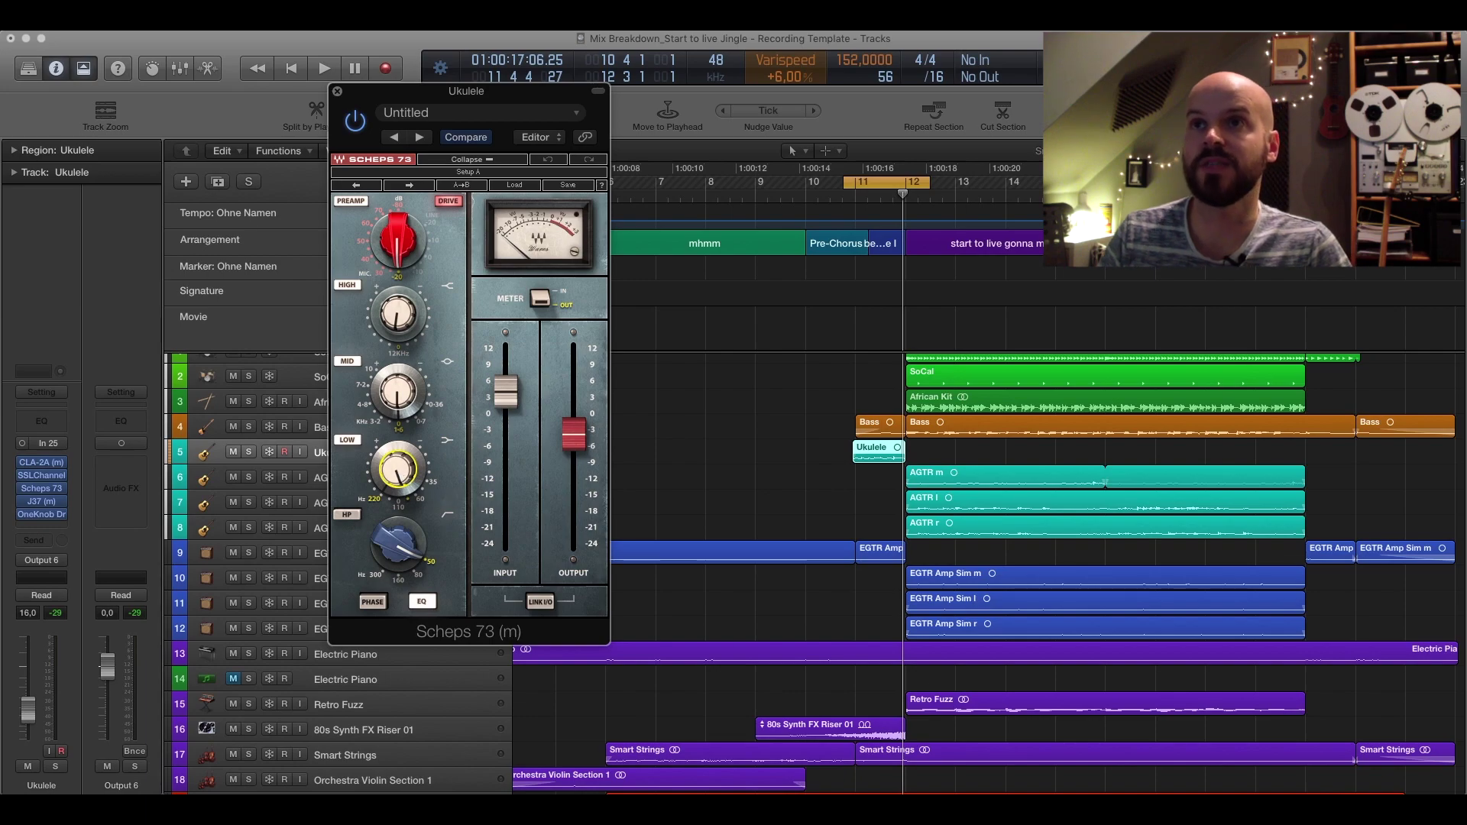
pyautogui.click(337, 93)
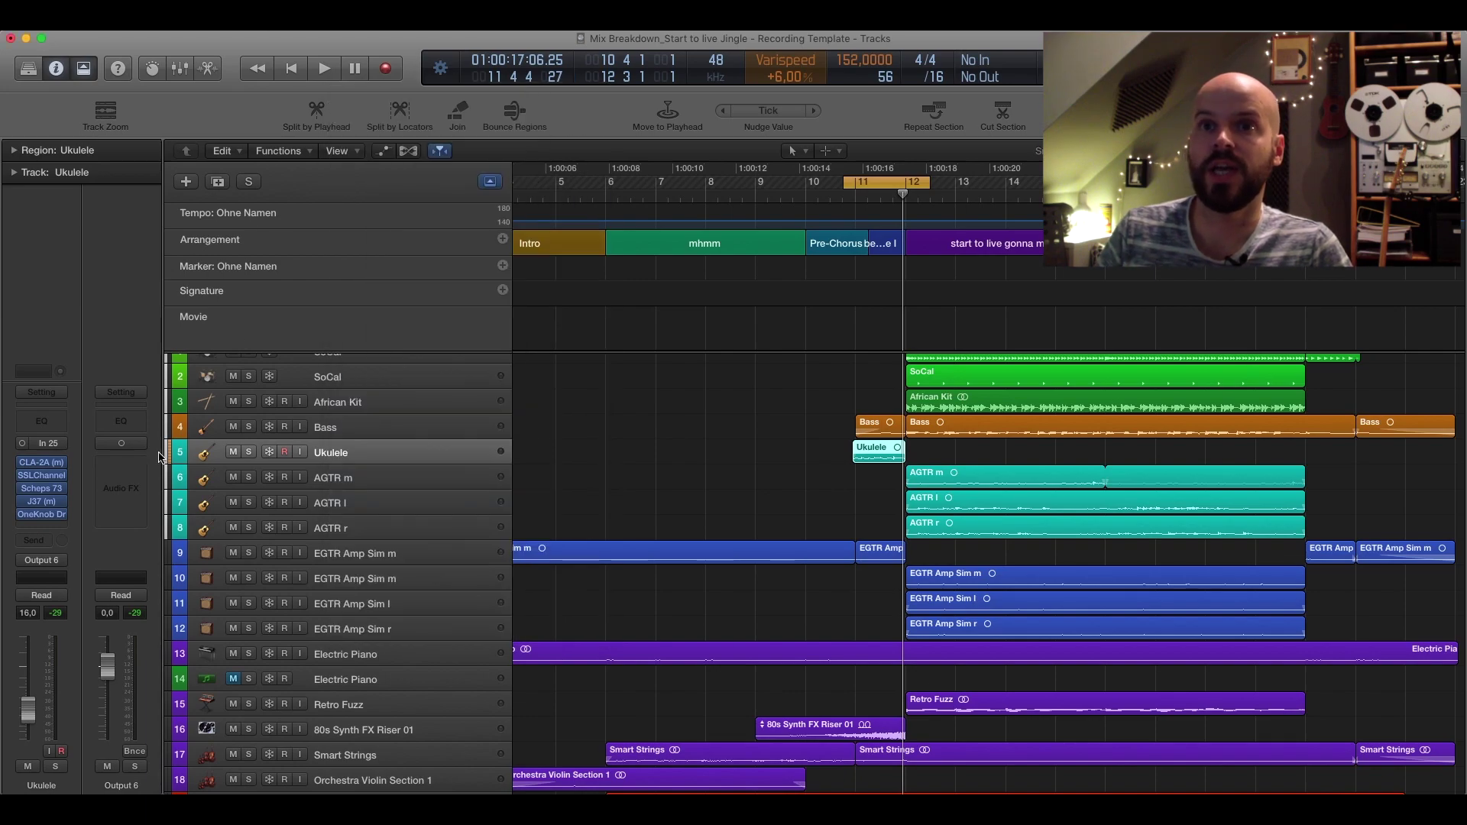
pyautogui.click(41, 501)
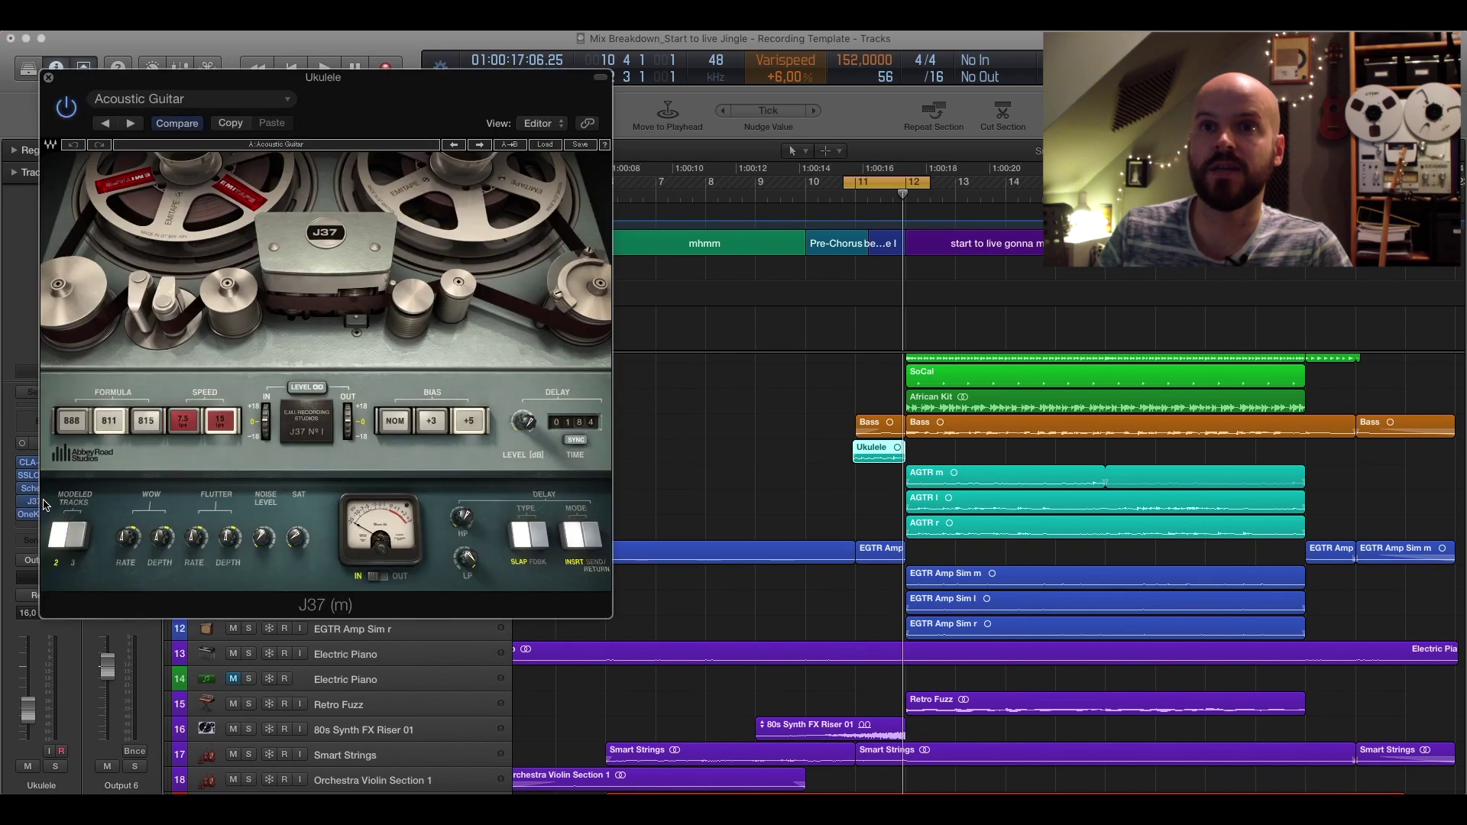
pyautogui.click(48, 79)
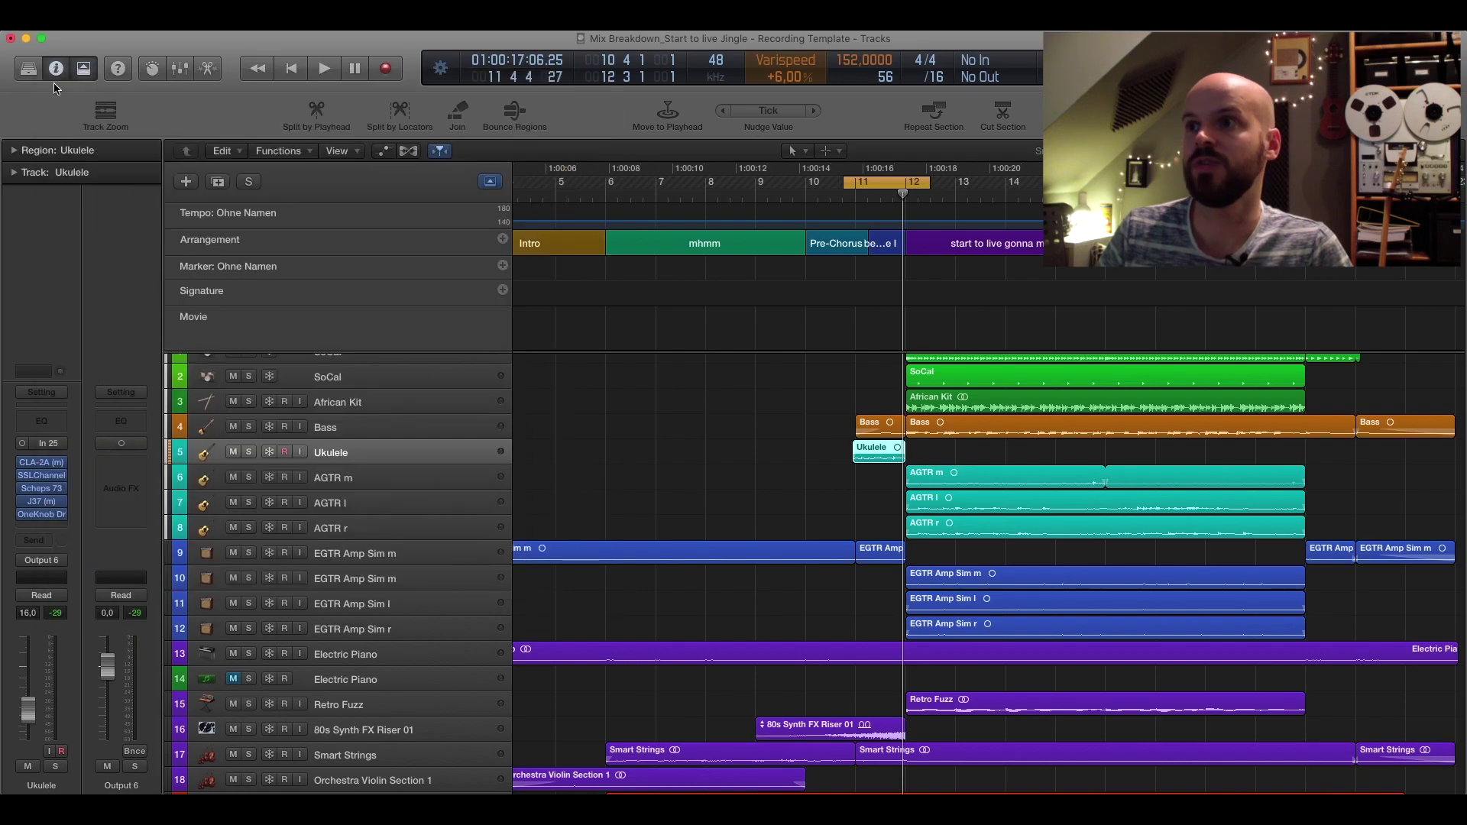